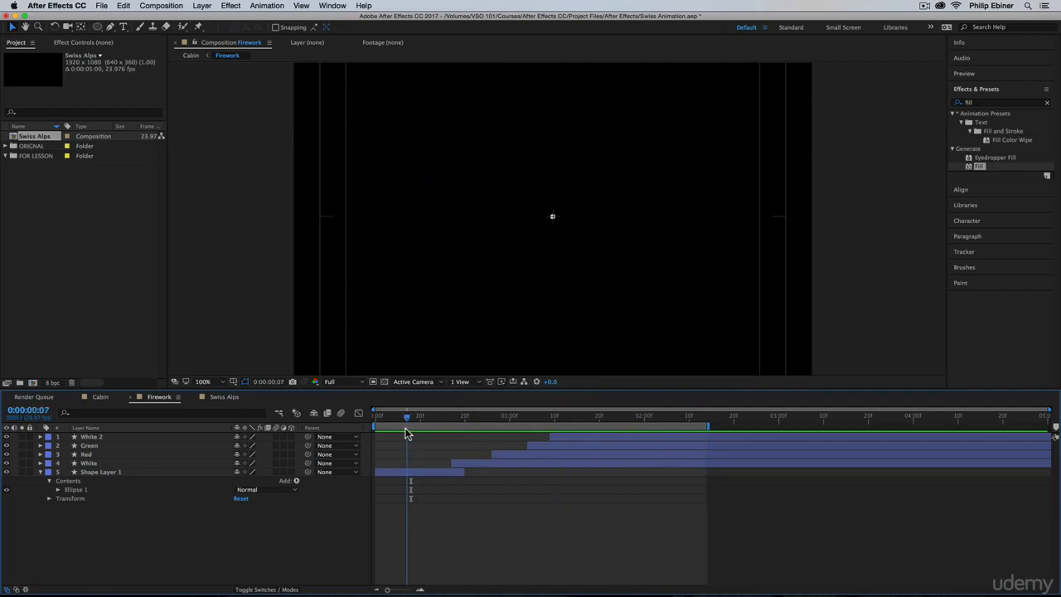
Open the Cabin composition and play back its firework animation over the night scene
left_click(97, 399)
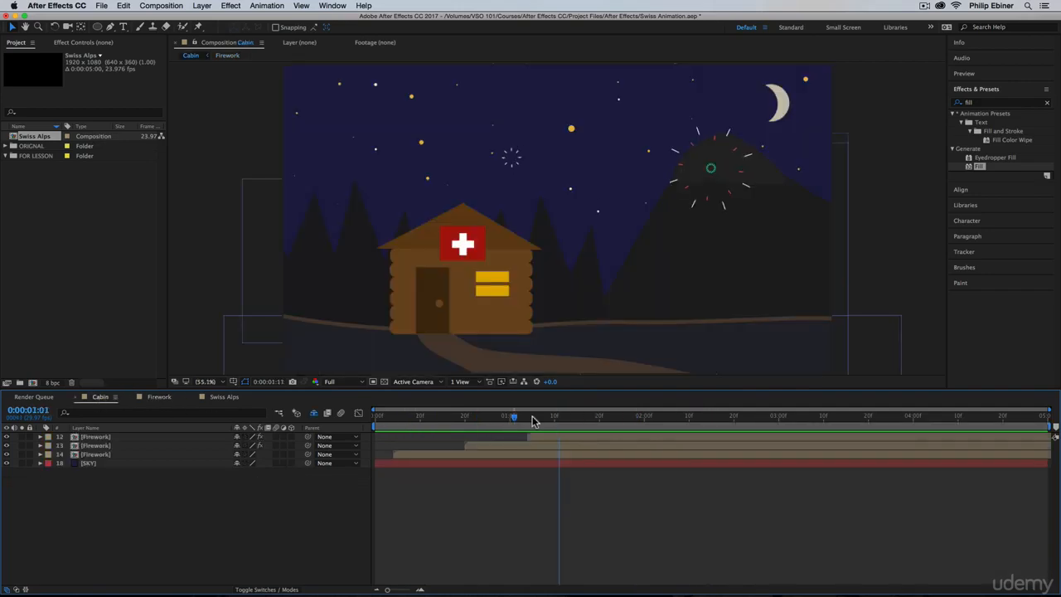
key("space")
left_click_drag(715, 440, 754, 435)
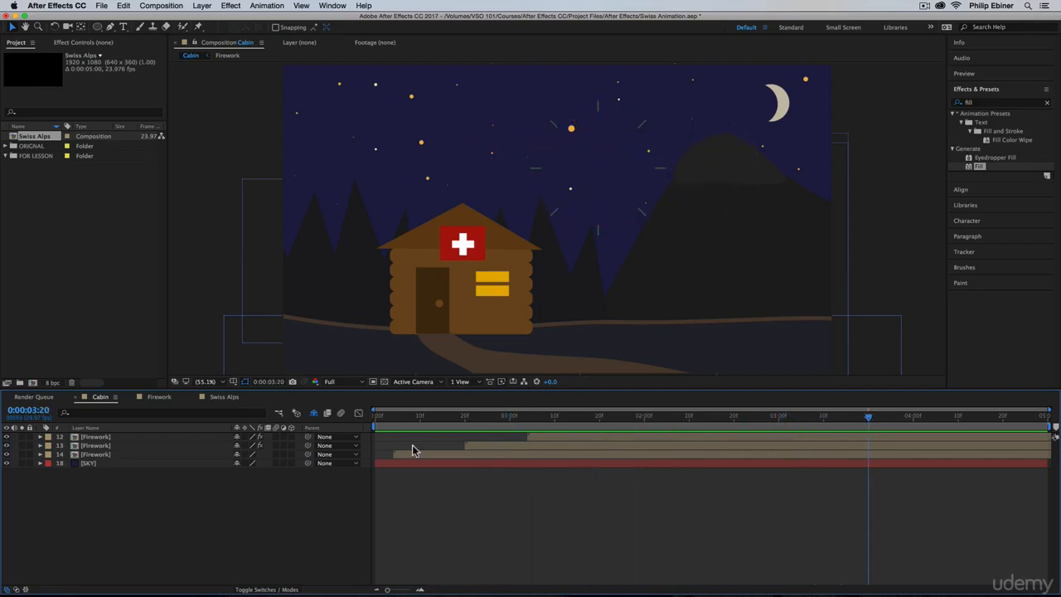
key("space")
Create a new composition named Firework 2 with a width and height of 1000 px
left_click(74, 336)
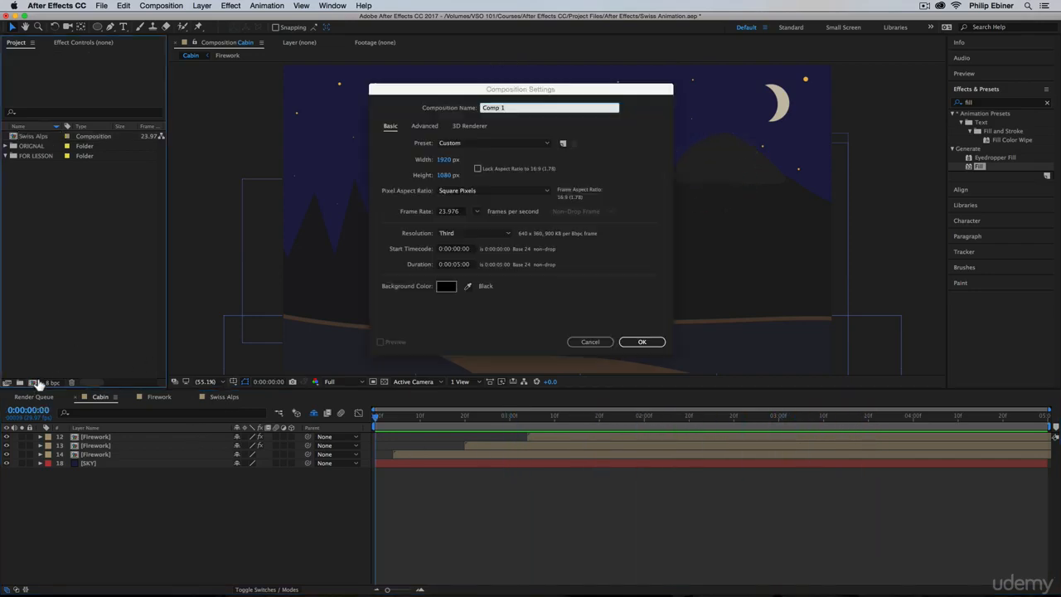
left_click(32, 382)
left_click(445, 160)
type("1000")
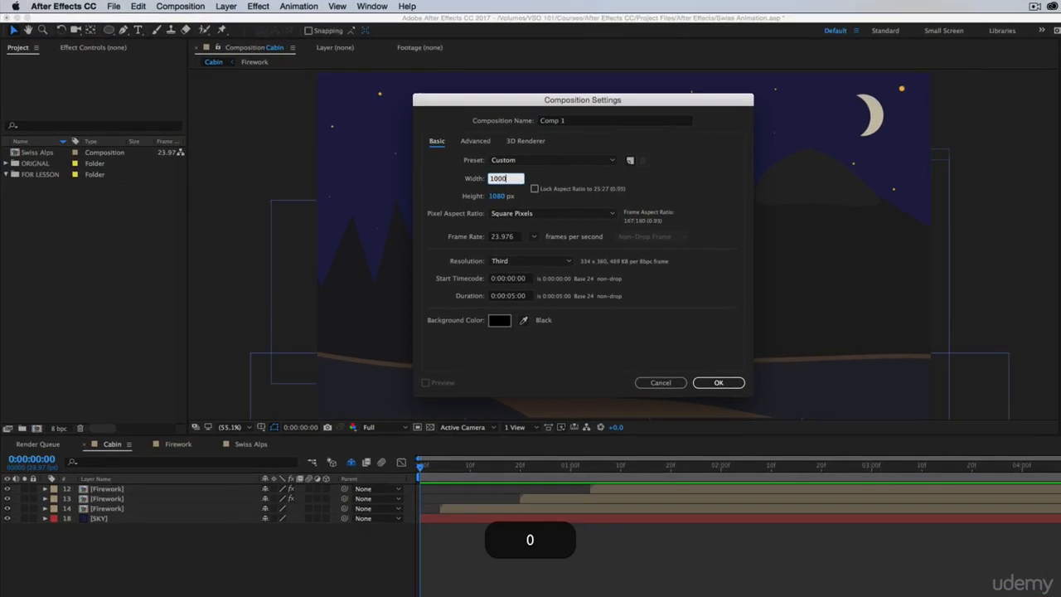
key("Tab")
type("1000")
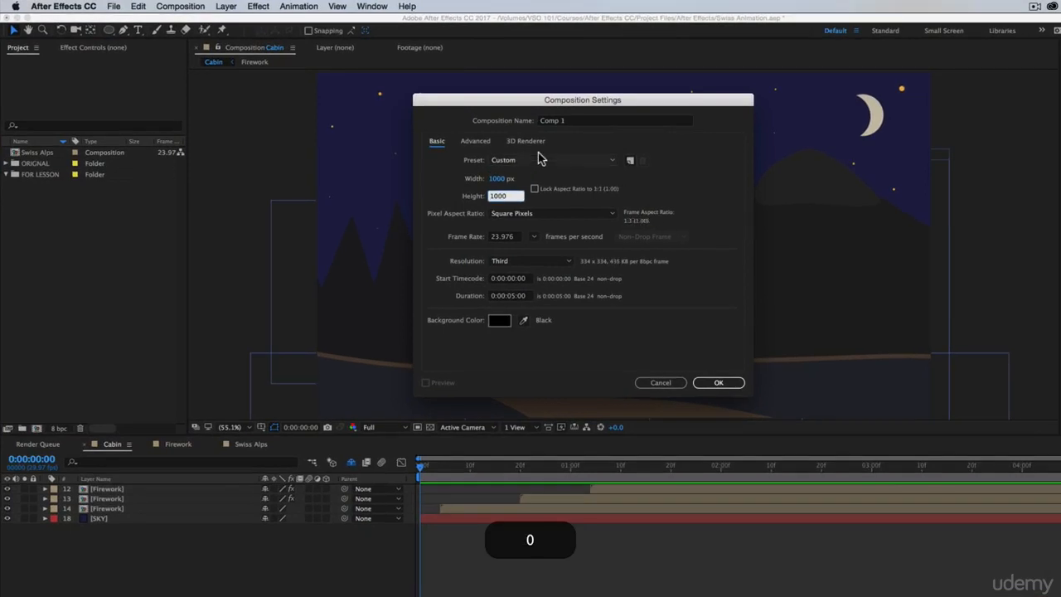
left_click(549, 122)
type("Firew")
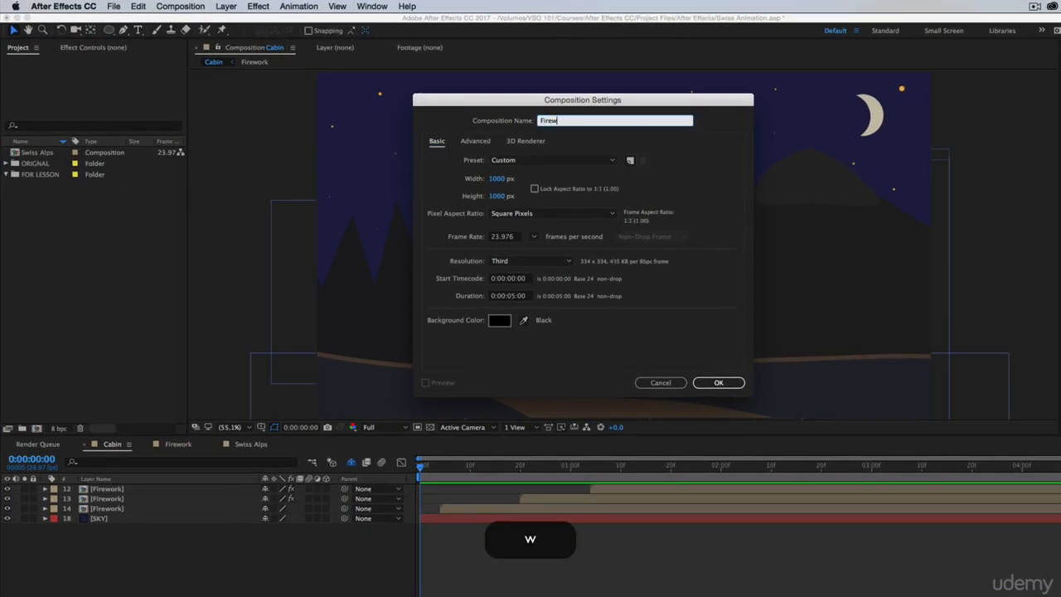
type("ork 2")
key("Return")
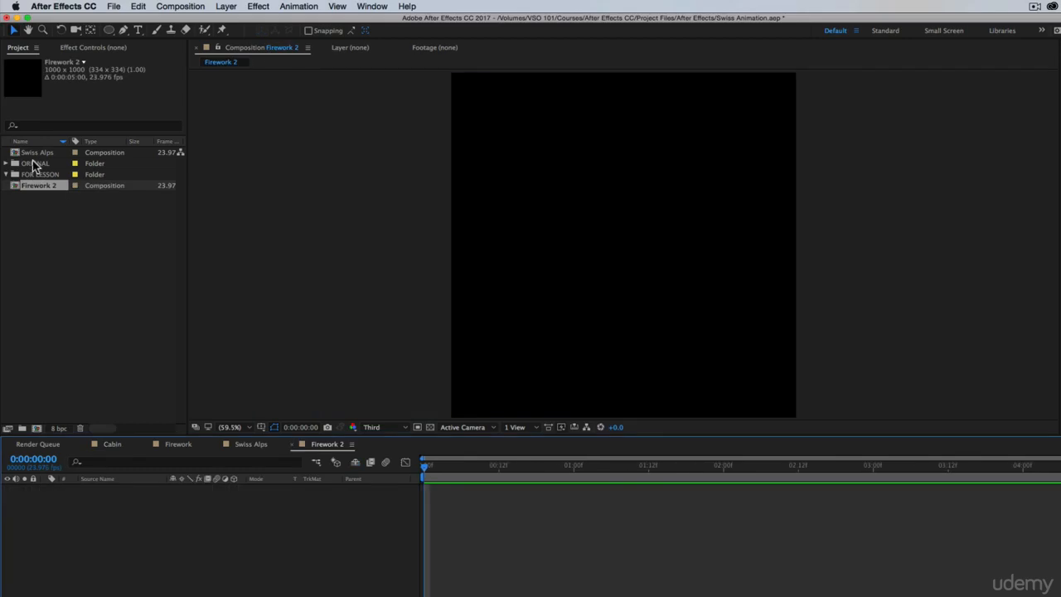
Move the Swiss Alps and Firework 2 compositions into the FOR LESSON folder and show the Title/Action Safe guides
mouse_move(40, 155)
left_mouse_down()
mouse_move(54, 157)
mouse_move(41, 178)
mouse_move(37, 162)
left_mouse_up()
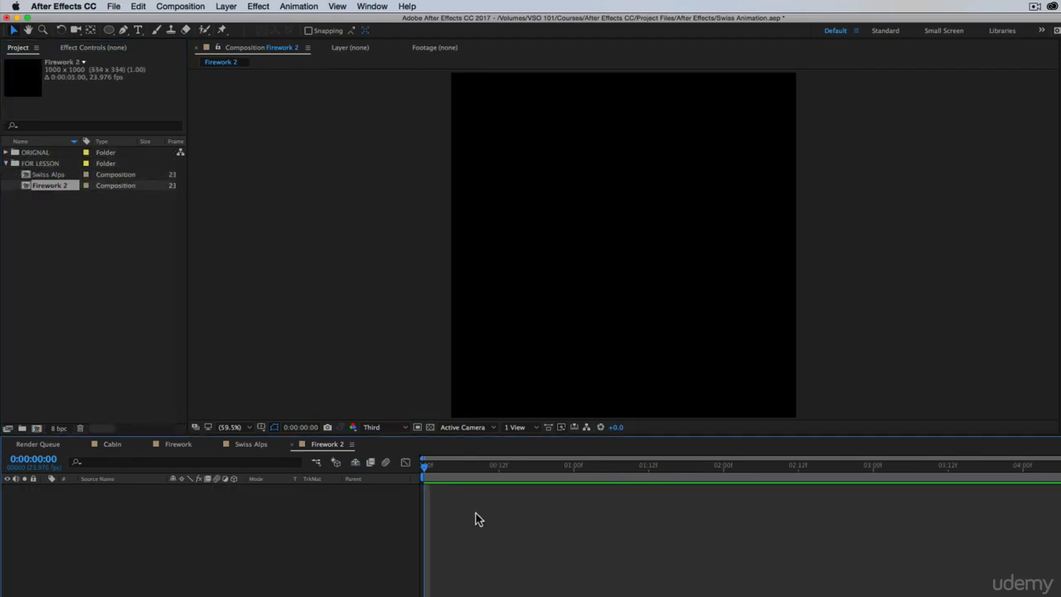
left_click(261, 427)
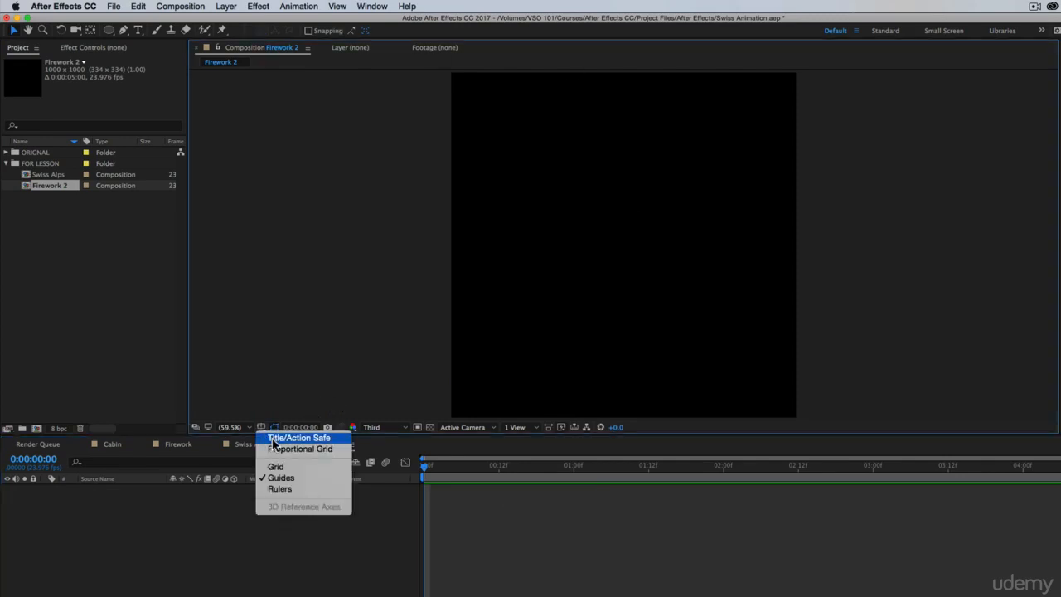
left_click(321, 439)
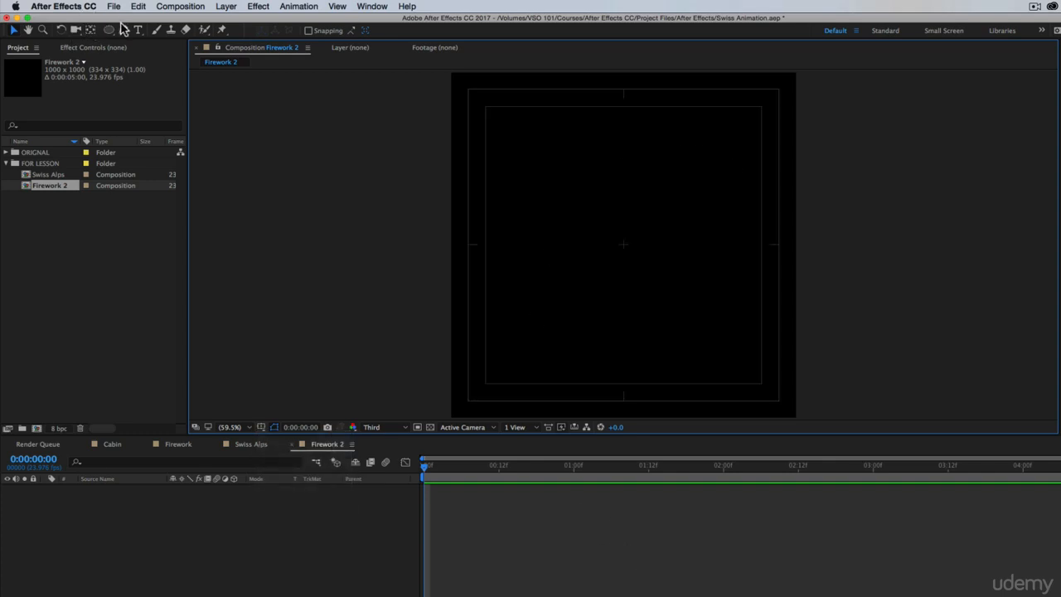
Set up the Pen tool with the fill set to None and a white stroke 10 px wide
left_click(123, 32)
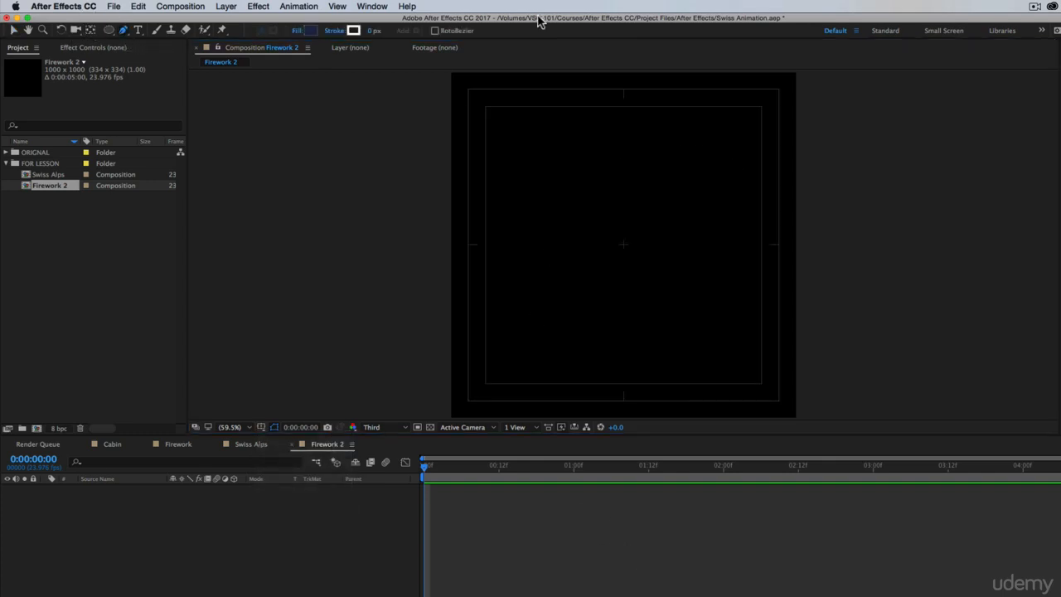
left_click(297, 31)
left_click(550, 320)
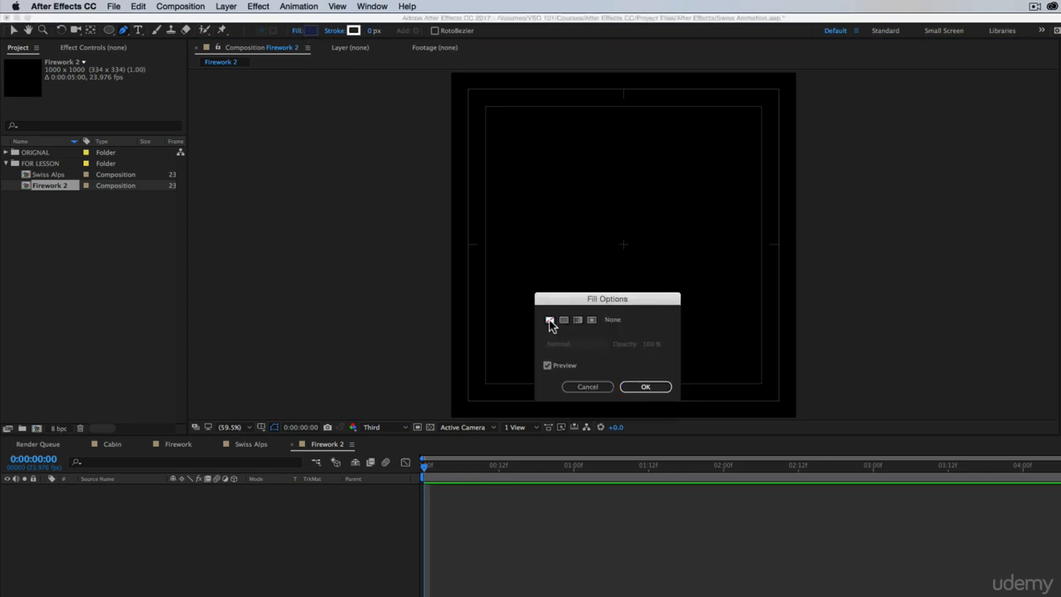
left_click(646, 387)
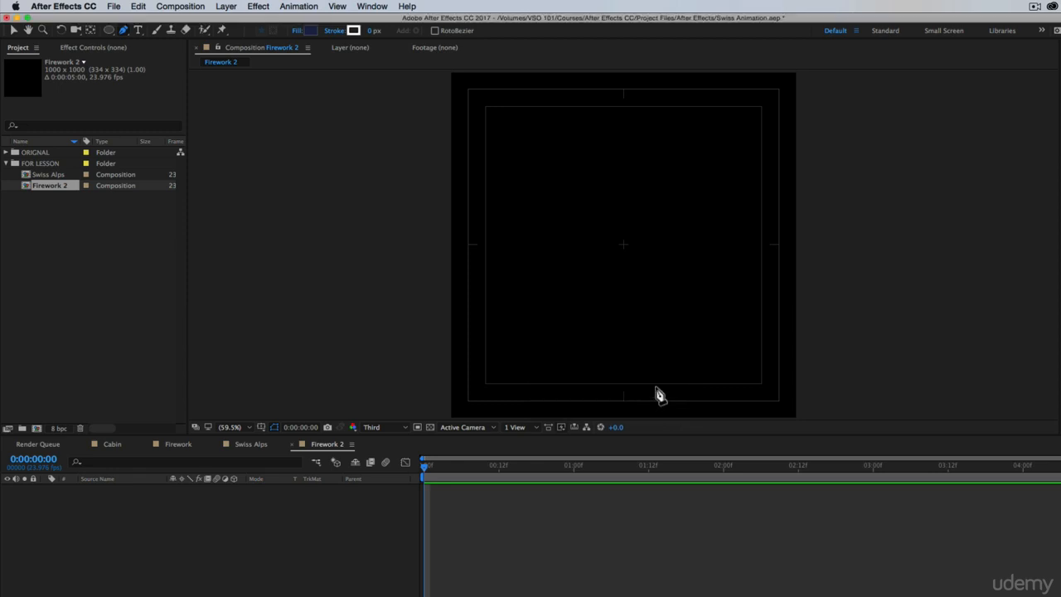
left_click(370, 31)
type("10")
key("Return")
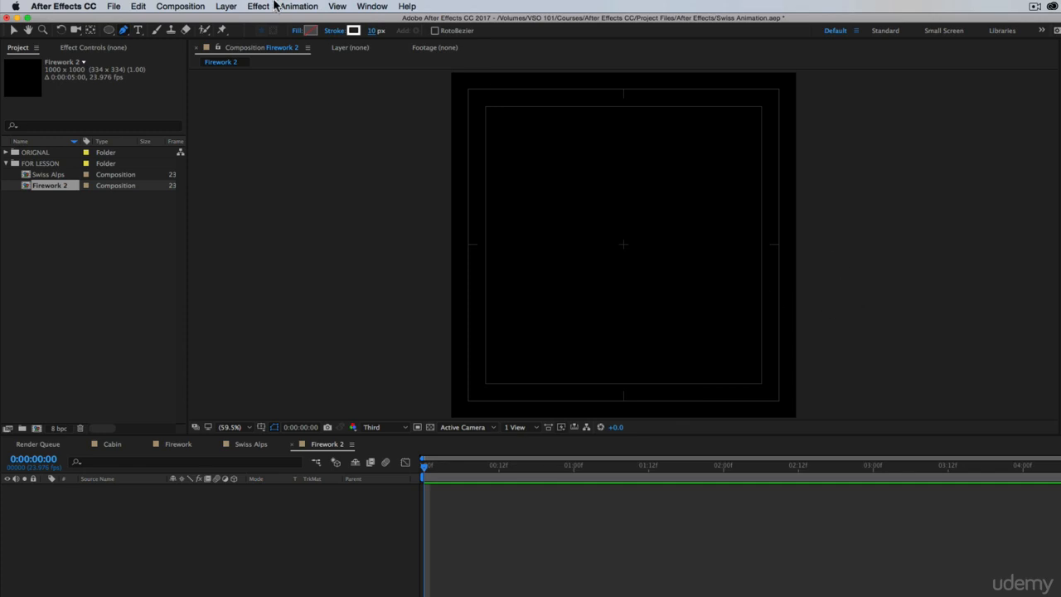
Draw a short straight vertical line upward from the composition's centre mark with the Pen tool
key("z")
left_click(632, 242)
left_click(651, 231)
left_click(653, 228)
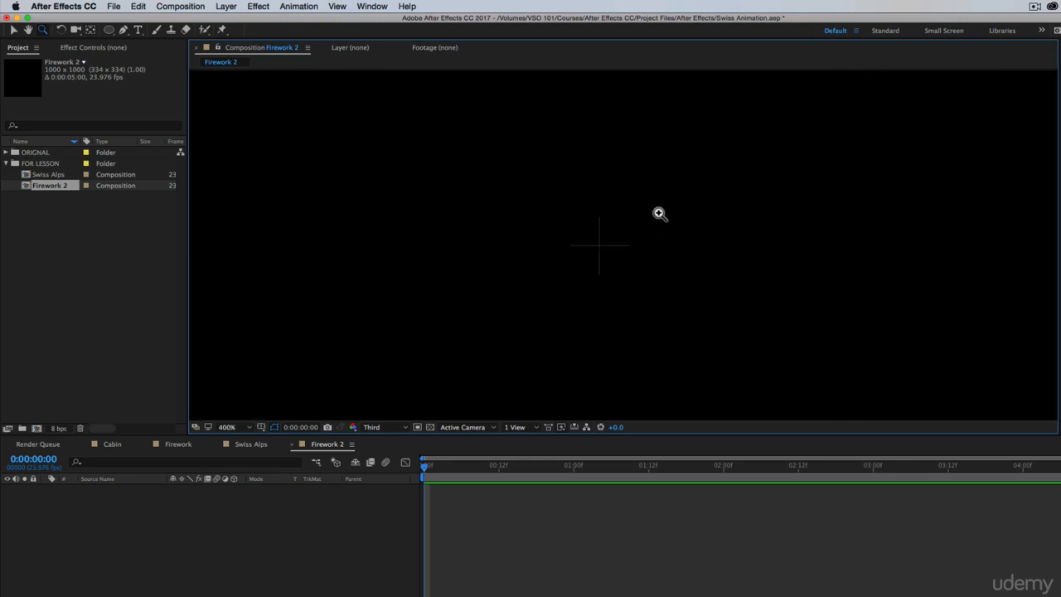
left_click(124, 30)
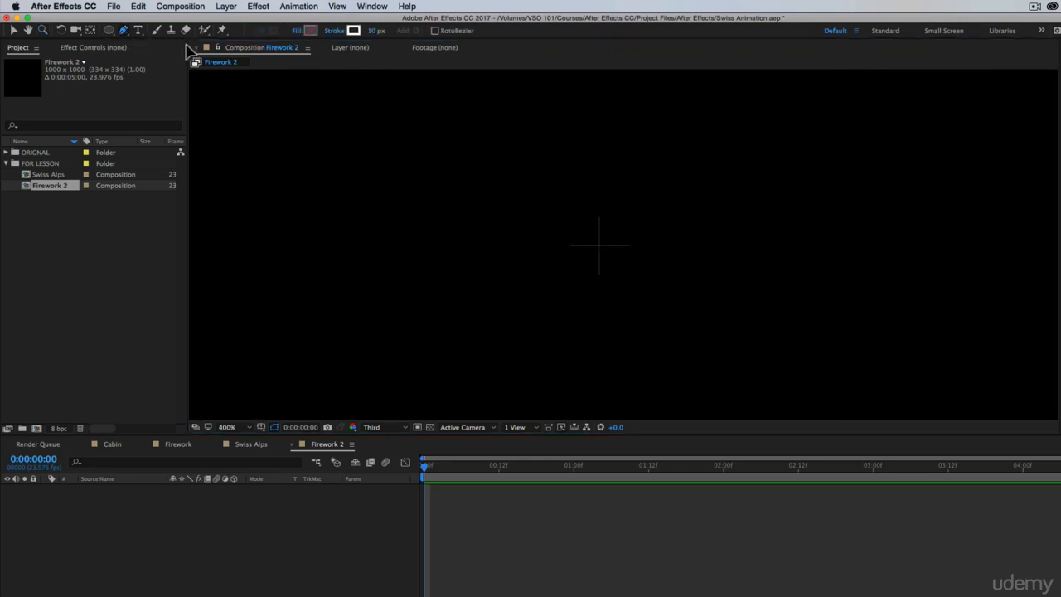
left_click(598, 245)
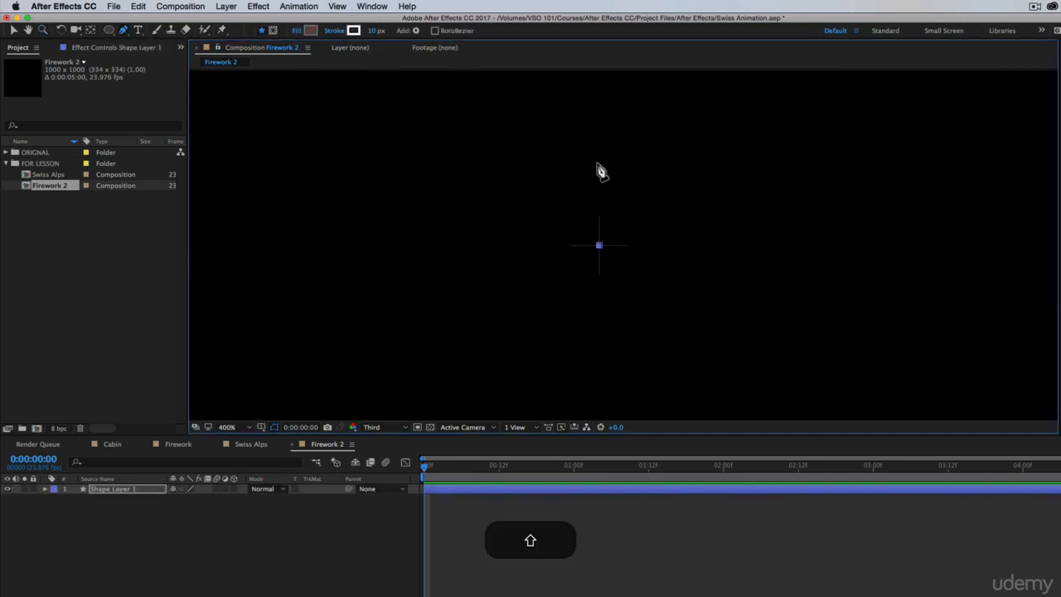
left_click(599, 169, "shift")
left_click(648, 557)
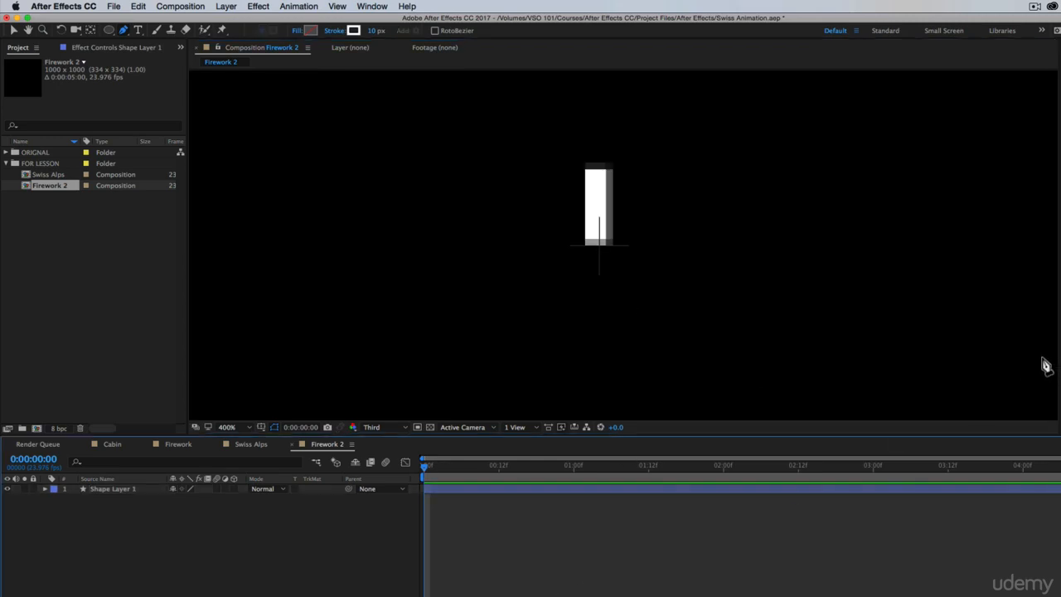
Reduce the stroke width of the vertical line on Shape Layer 1 to 5 px
key("v")
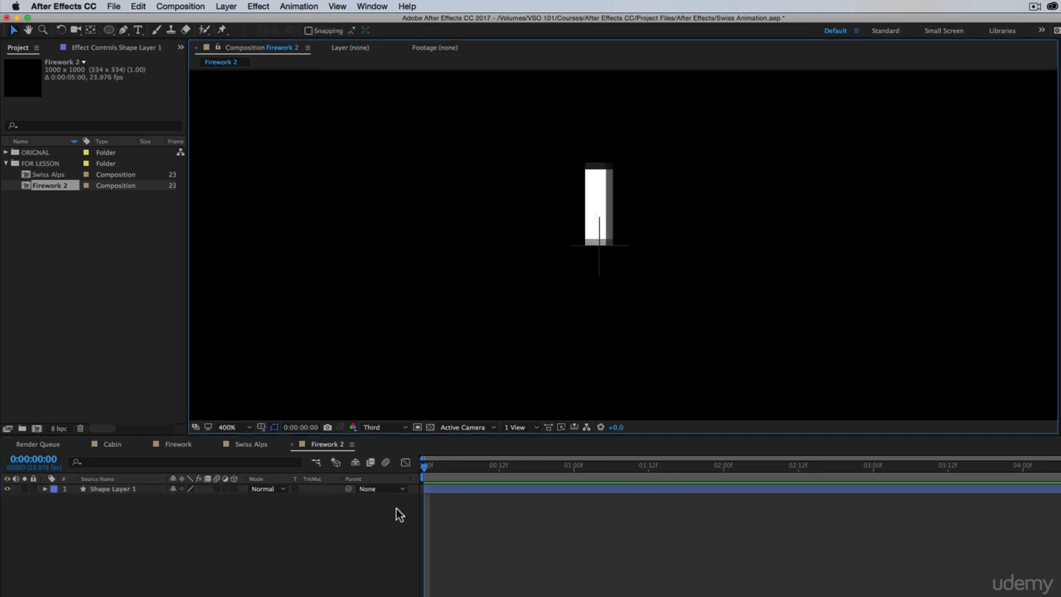
left_click(437, 492)
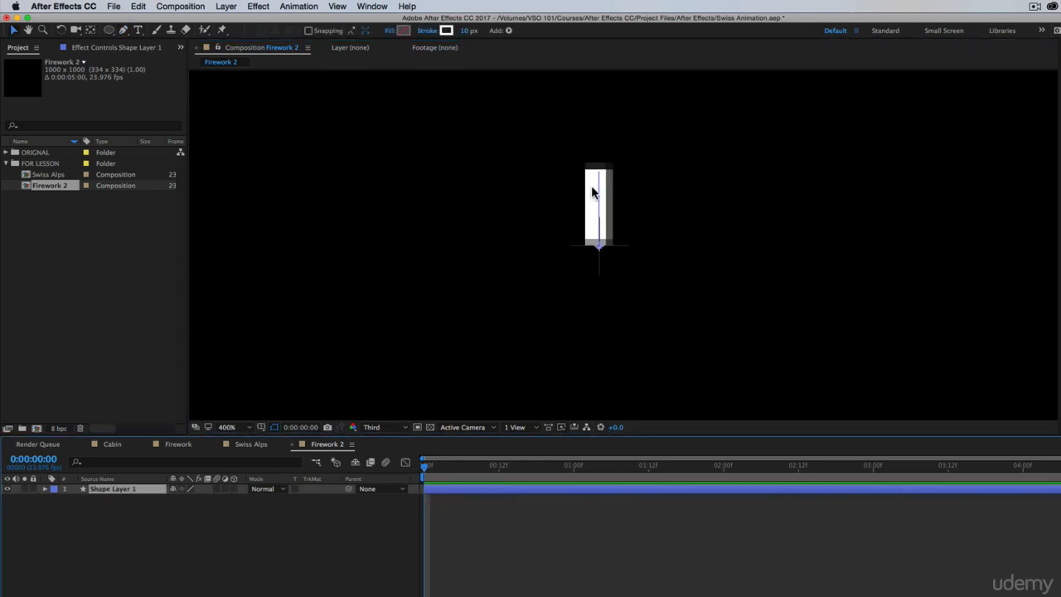
left_click(465, 33)
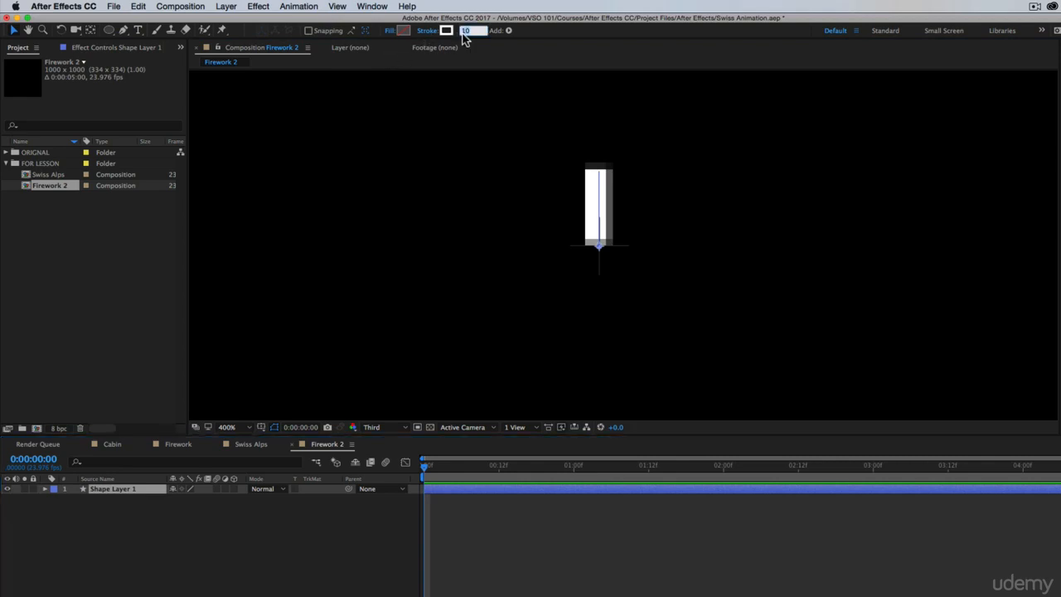
type("5")
key("Return")
left_click(635, 590)
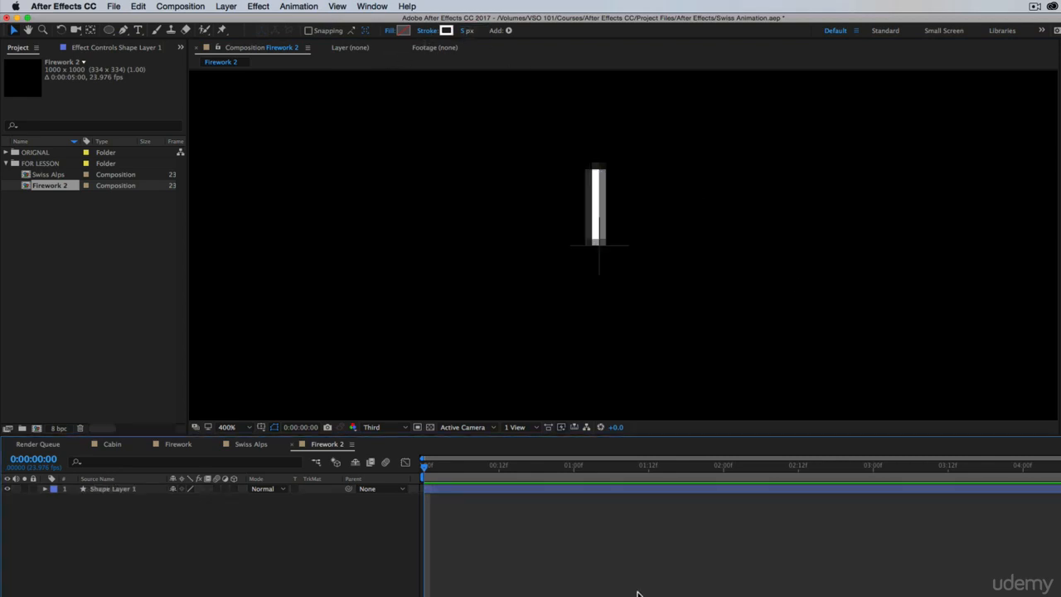
Nudge the vertical line slightly to the right to centre its stroke on the composition's centre mark
left_click(452, 492)
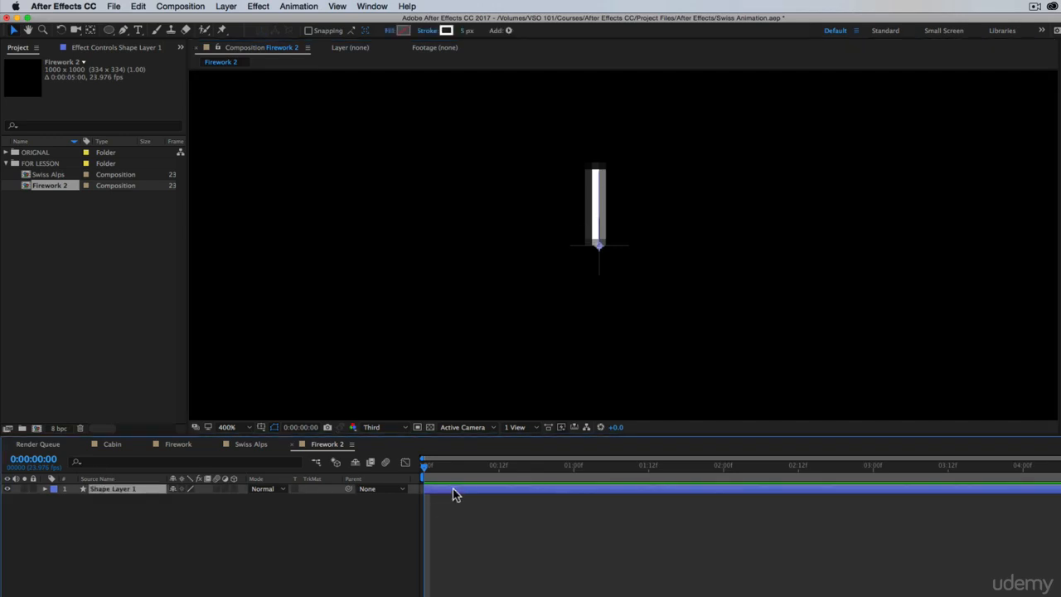
key("Right")
key("Left")
key("Right")
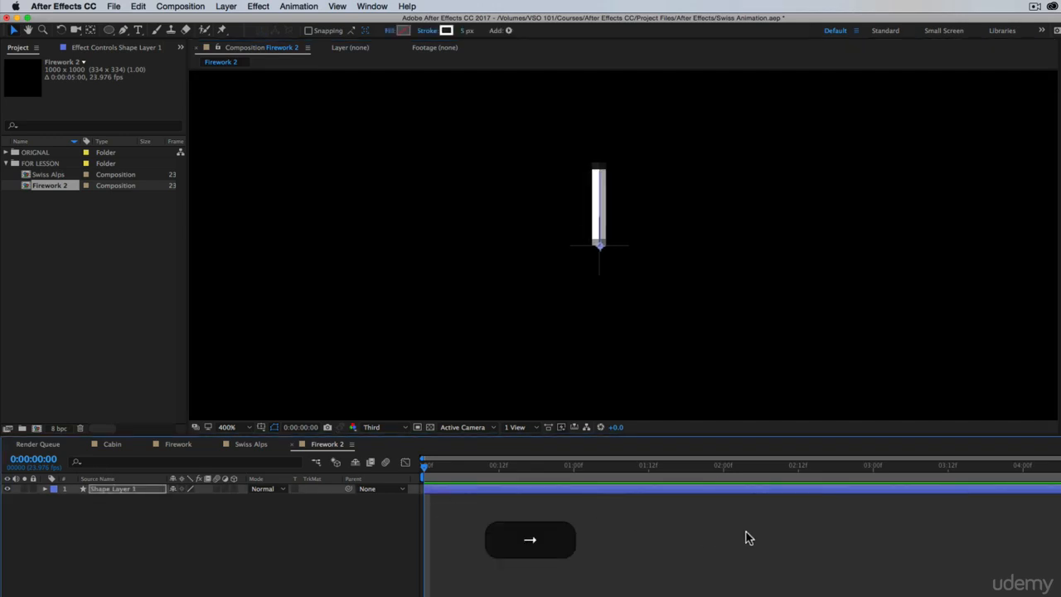
left_click(745, 553)
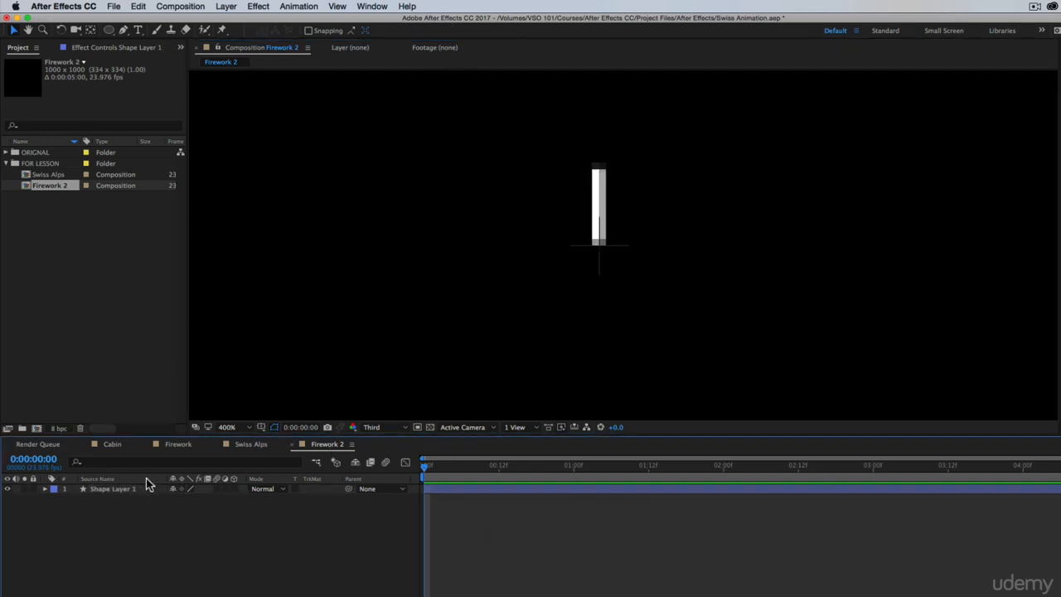
Add a Repeater to the contents of Shape Layer 1
key("z")
left_click(687, 247, "alt")
left_click(681, 274, "alt")
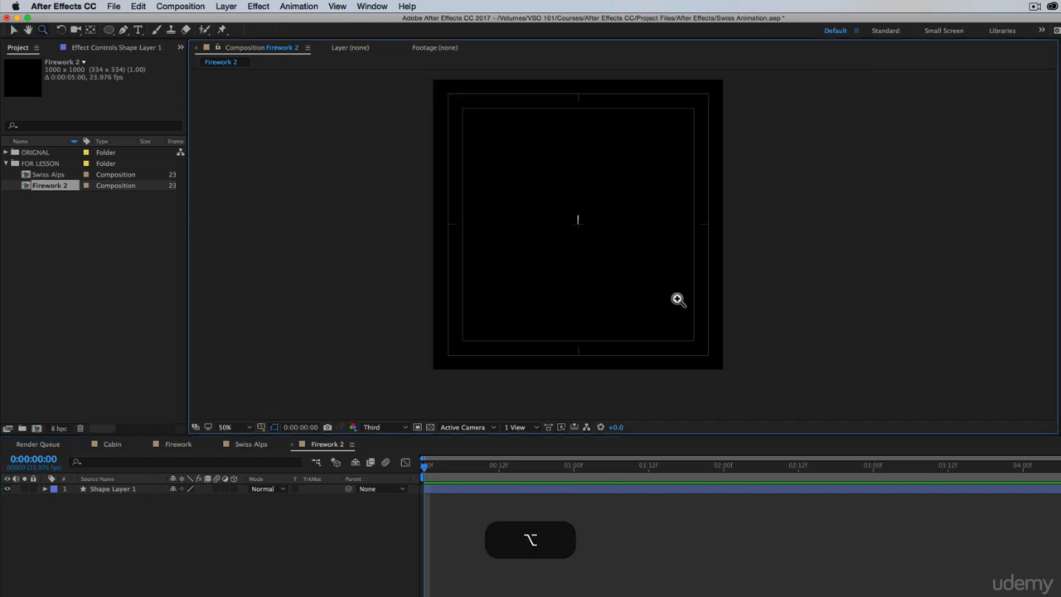
key("z")
left_click(602, 226)
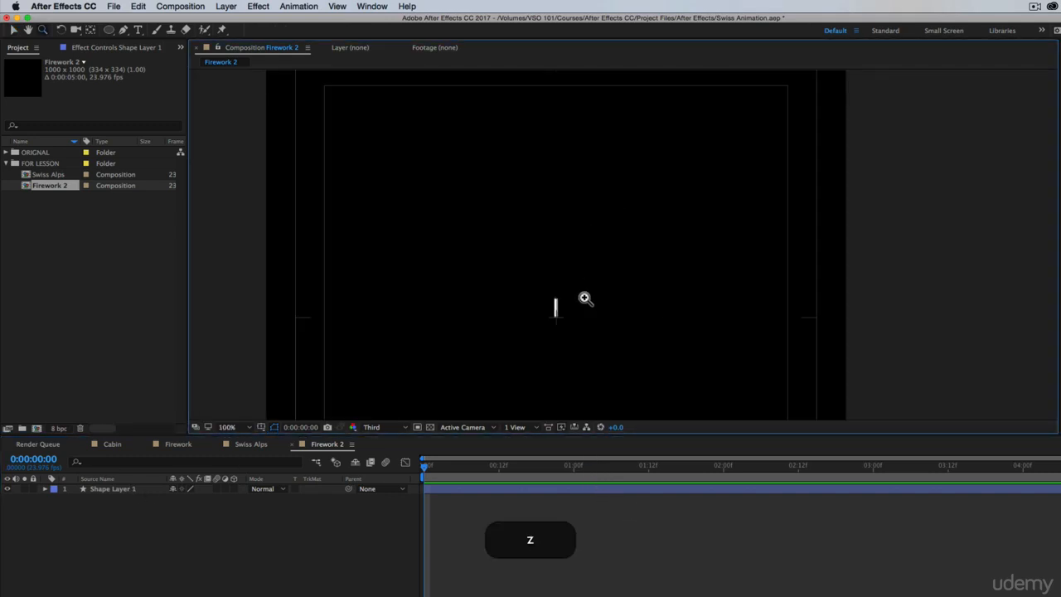
left_click(580, 297)
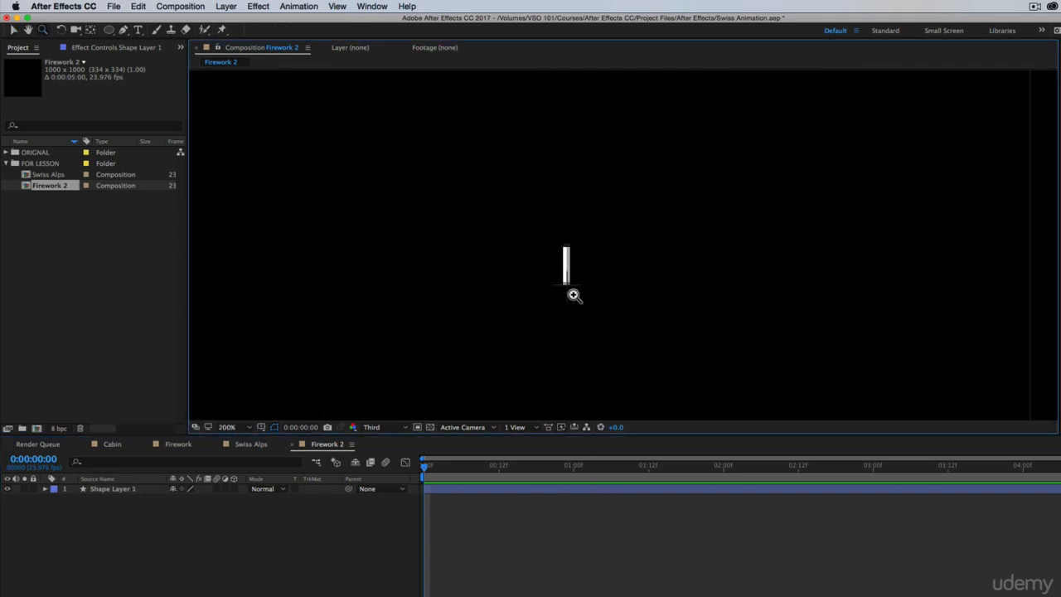
left_click(101, 492)
left_click(45, 489)
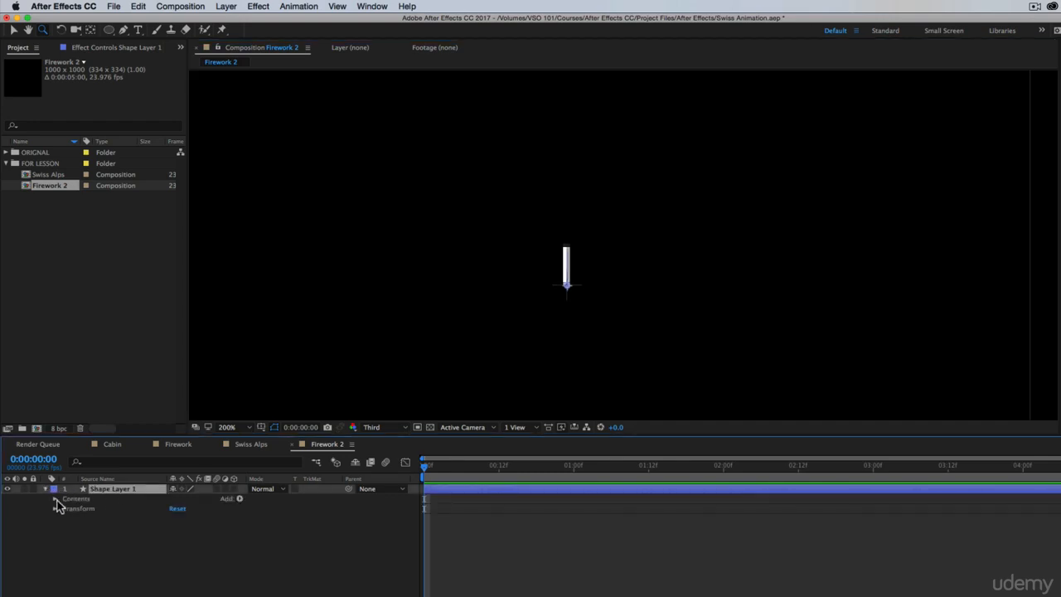
left_click(238, 500)
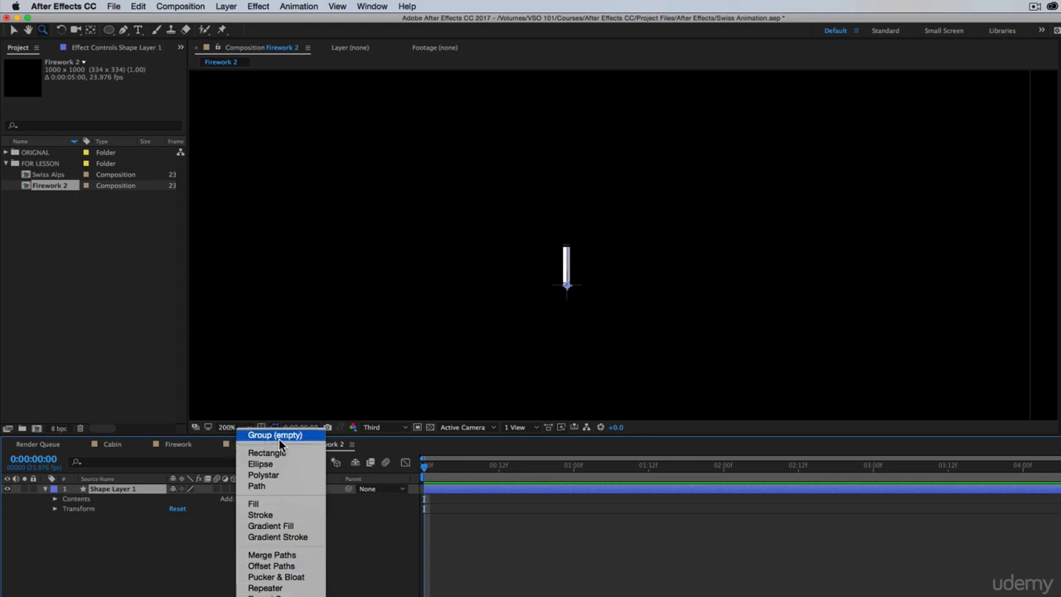
left_click(267, 587)
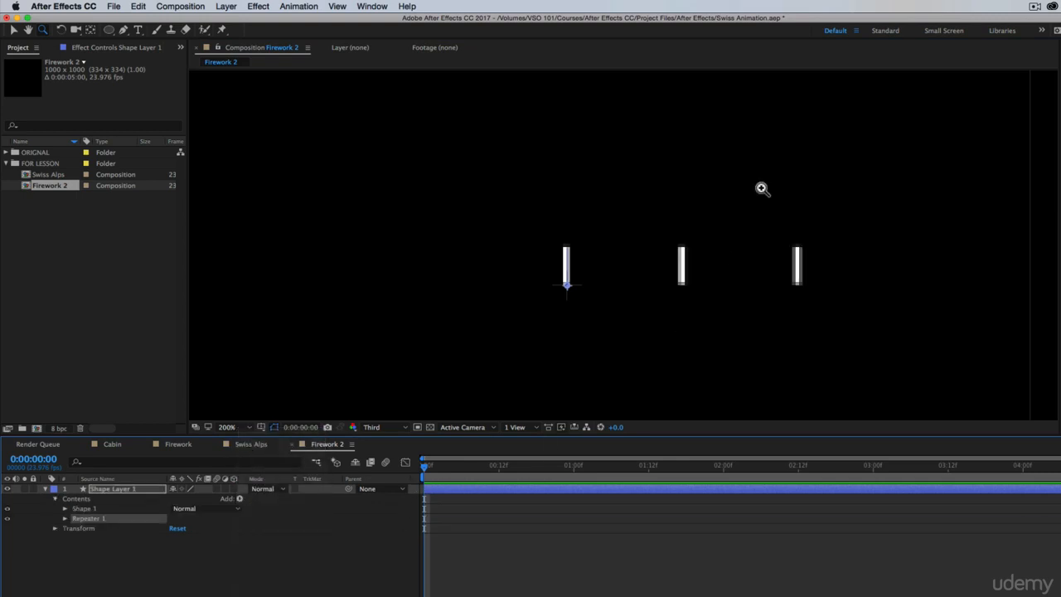
Set the number of copies in Repeater 1 to 8
left_click_drag(659, 278, 641, 177)
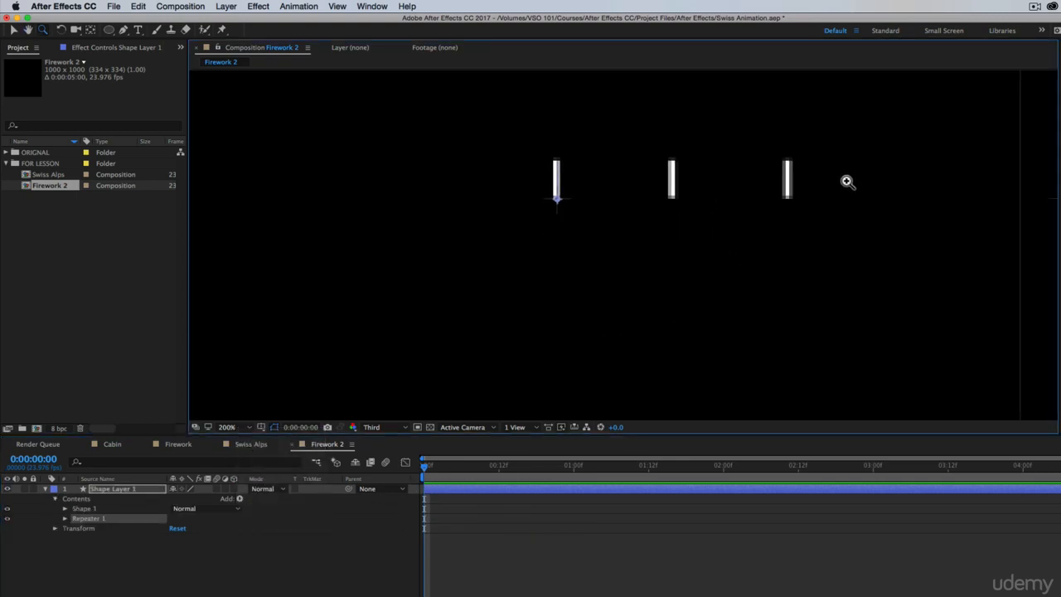
left_click(66, 518)
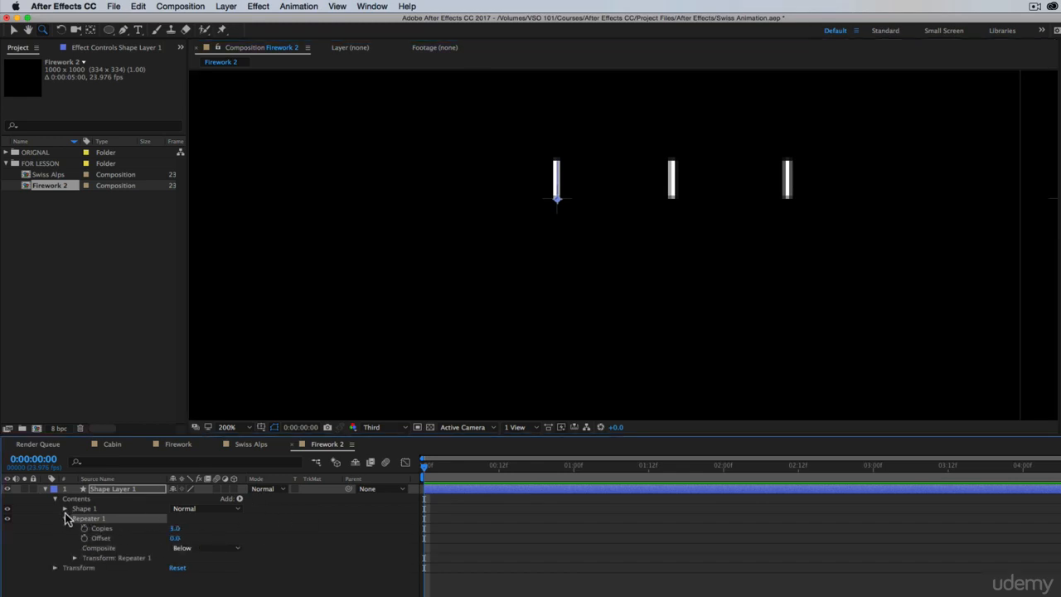
left_click(176, 530)
type("8")
key("Return")
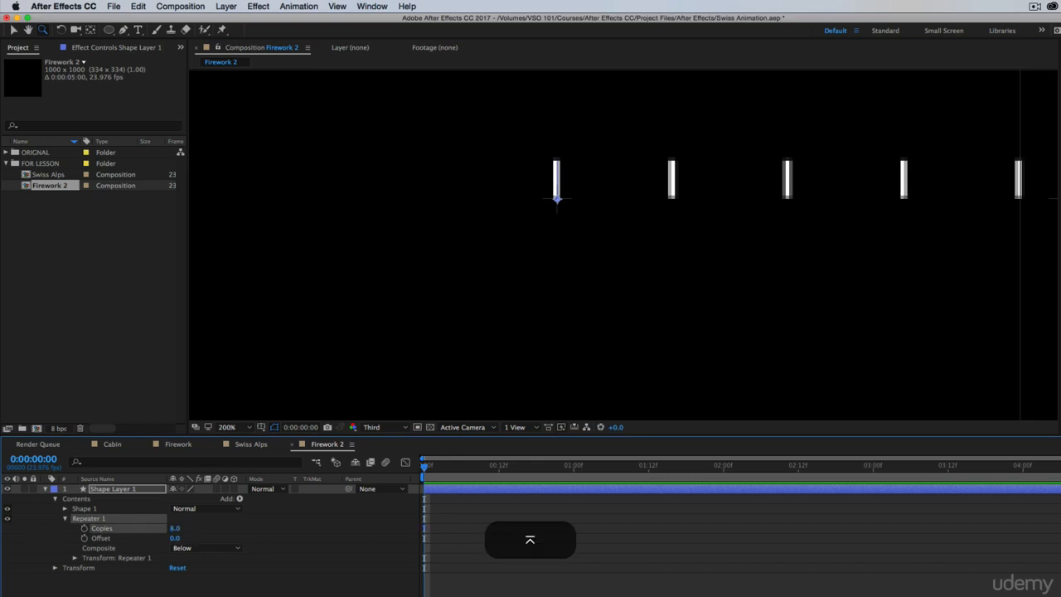
Set Repeater 1's transform position to 0, 0 so all copies of the line stack at the centre
left_click(73, 559)
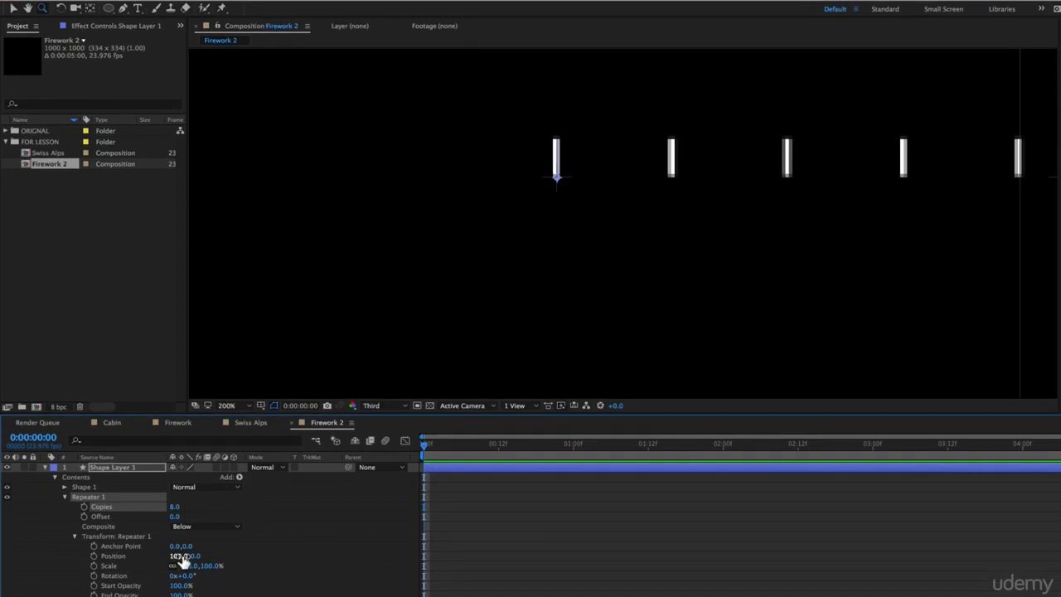
left_click_drag(182, 562, 130, 564)
left_click(175, 556)
type("0")
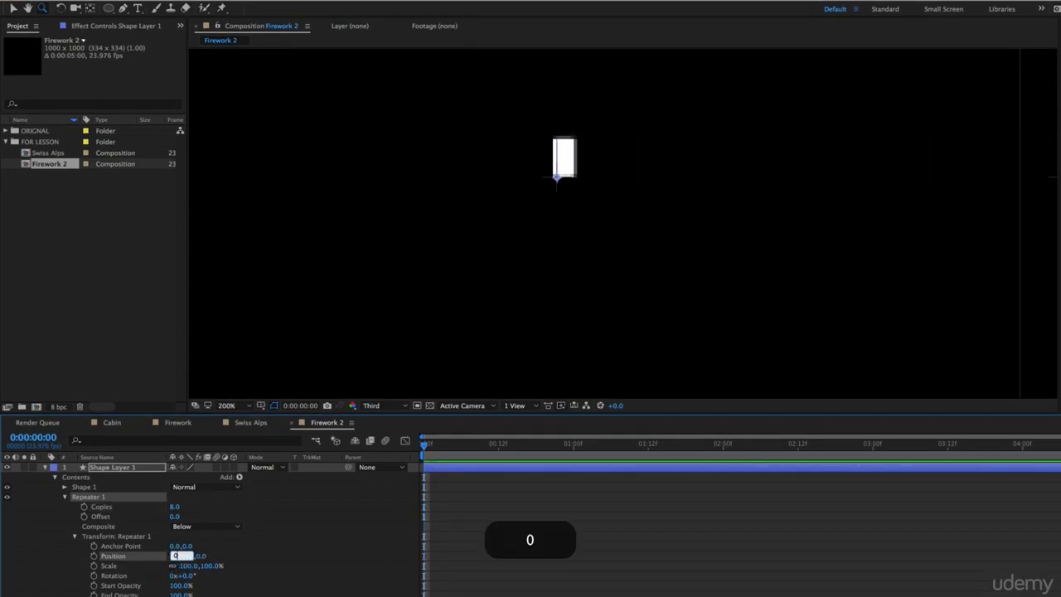
key("Return")
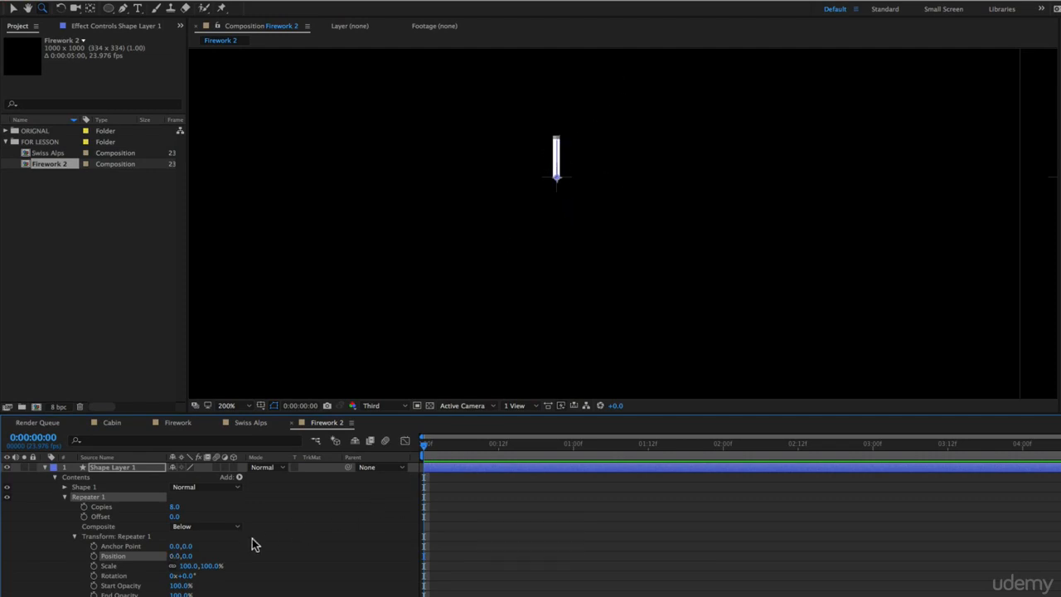
Set Repeater 1's transform rotation to 45° to fan the copies into a starburst, and deselect the layer
left_click_drag(184, 576, 226, 583)
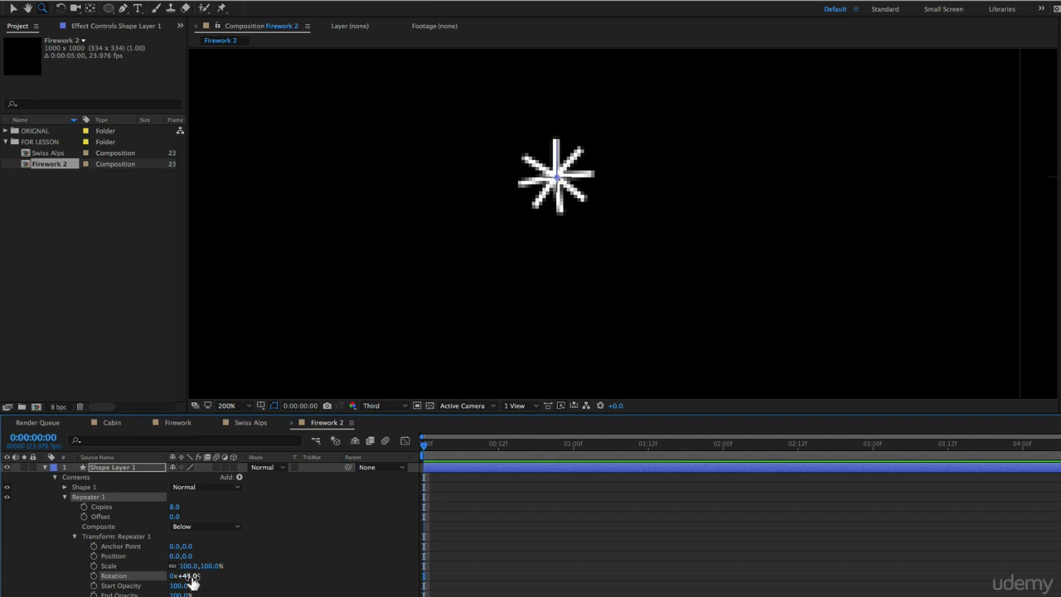
type("4")
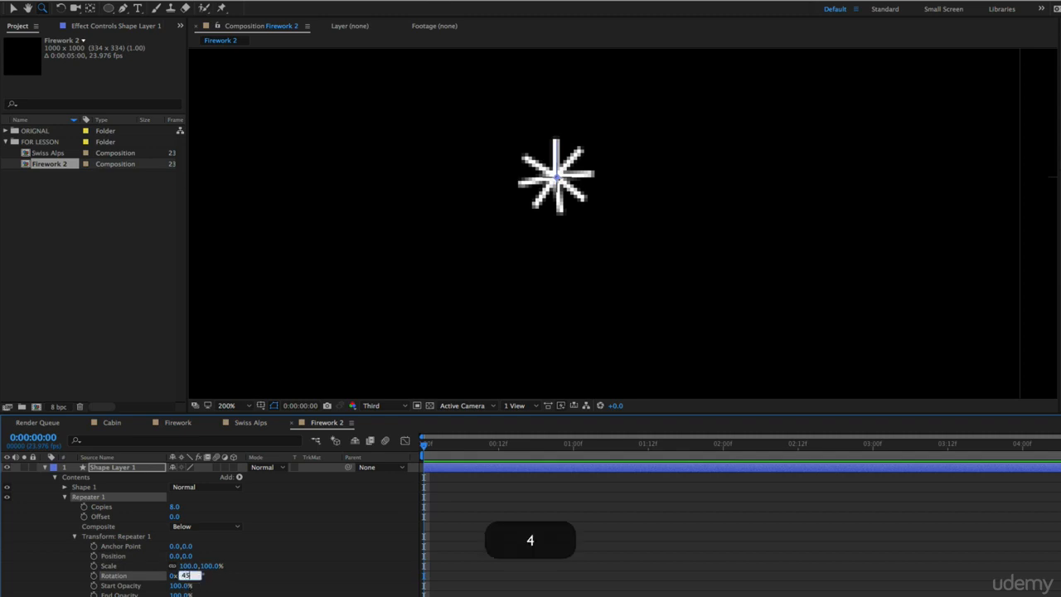
type("5")
key("Return")
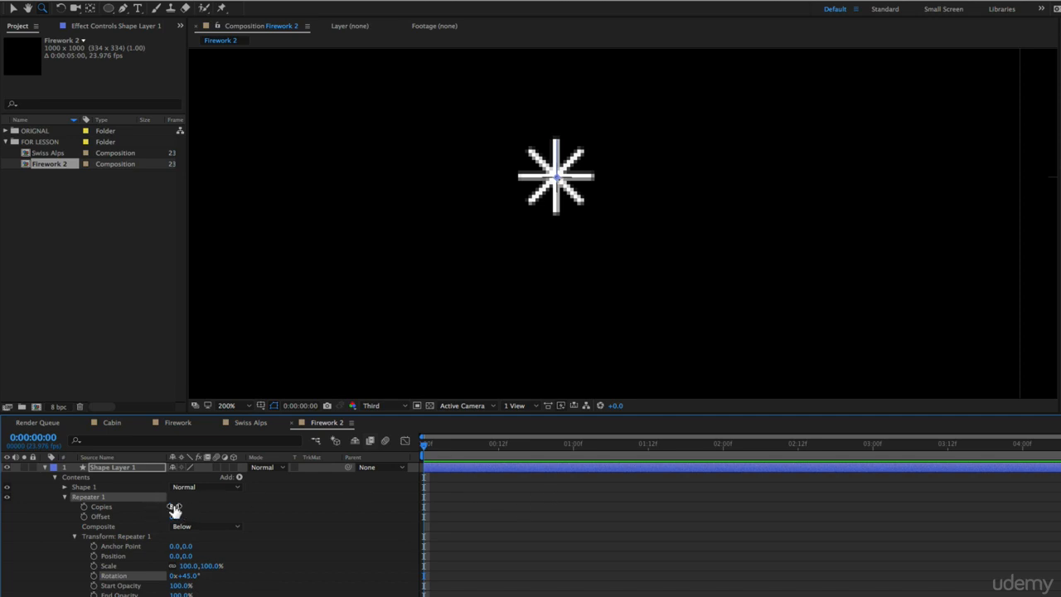
left_click(638, 495)
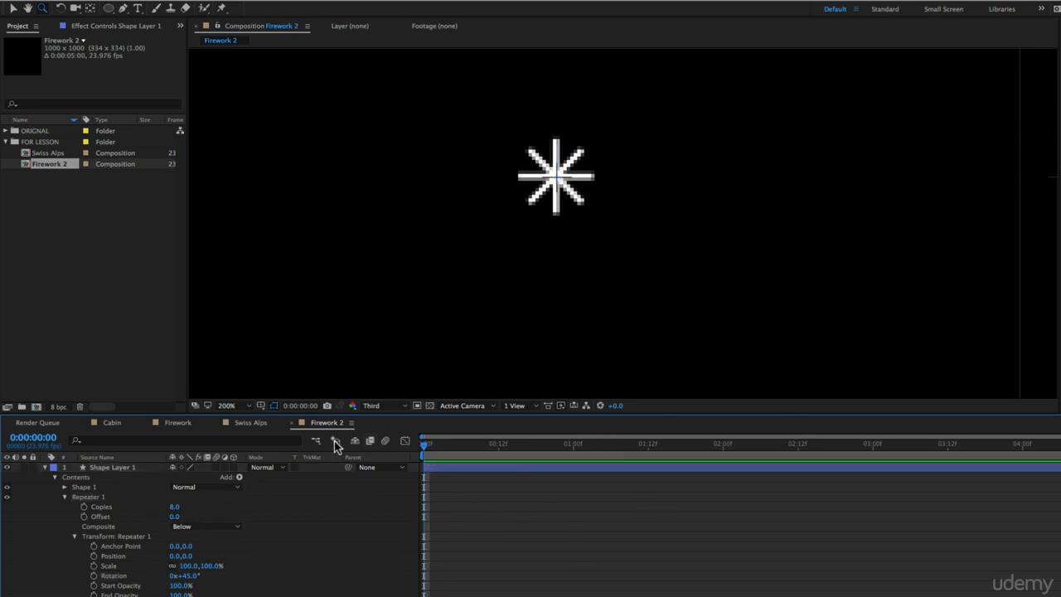
Collapse Repeater 1 and reveal the transform properties of Shape 1 on Shape Layer 1
left_click(66, 497)
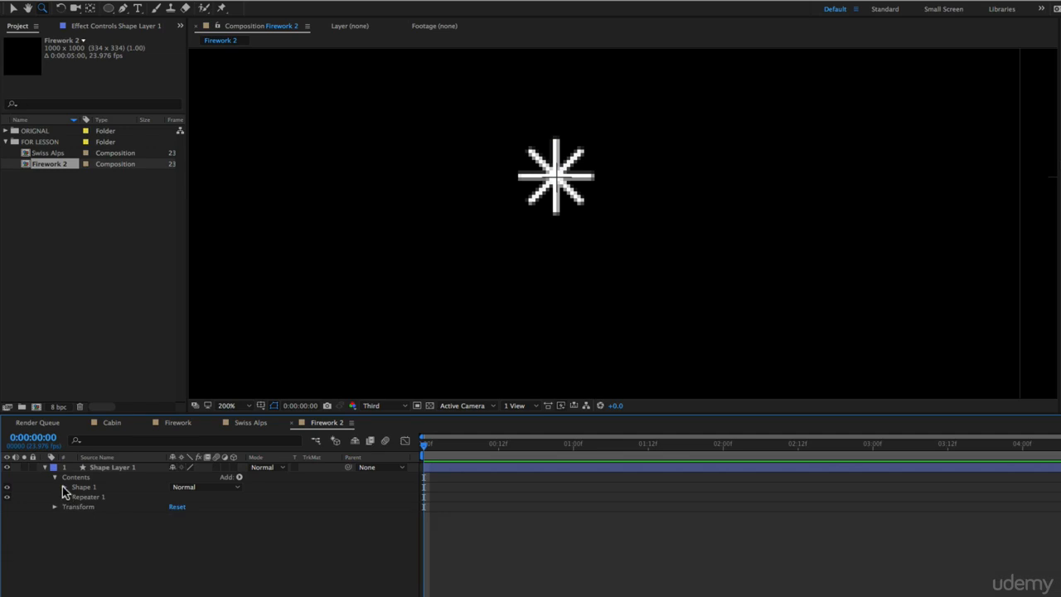
left_click(65, 486)
left_click(83, 489)
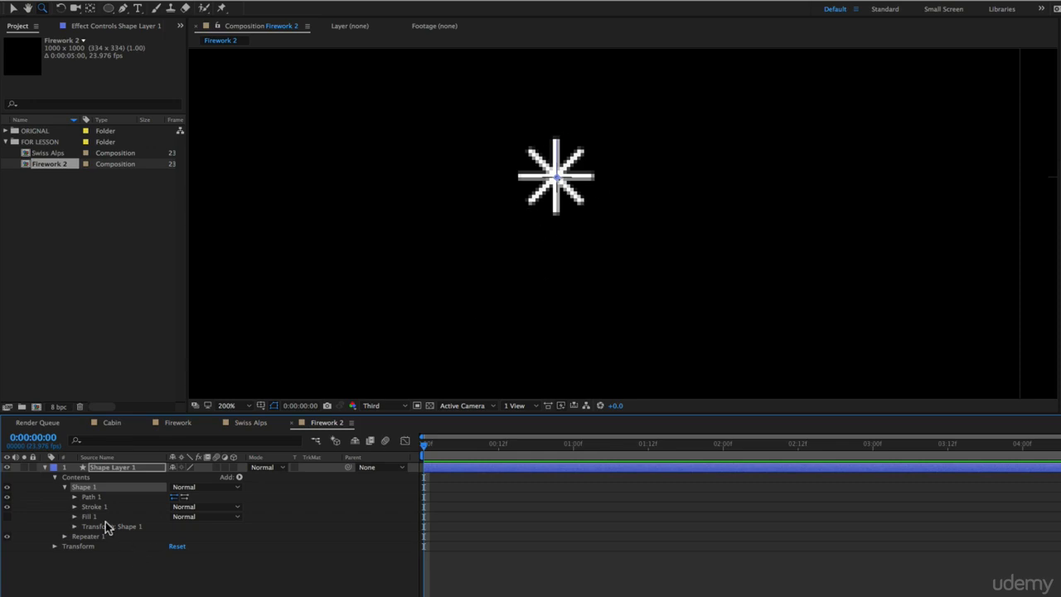
left_click(75, 497)
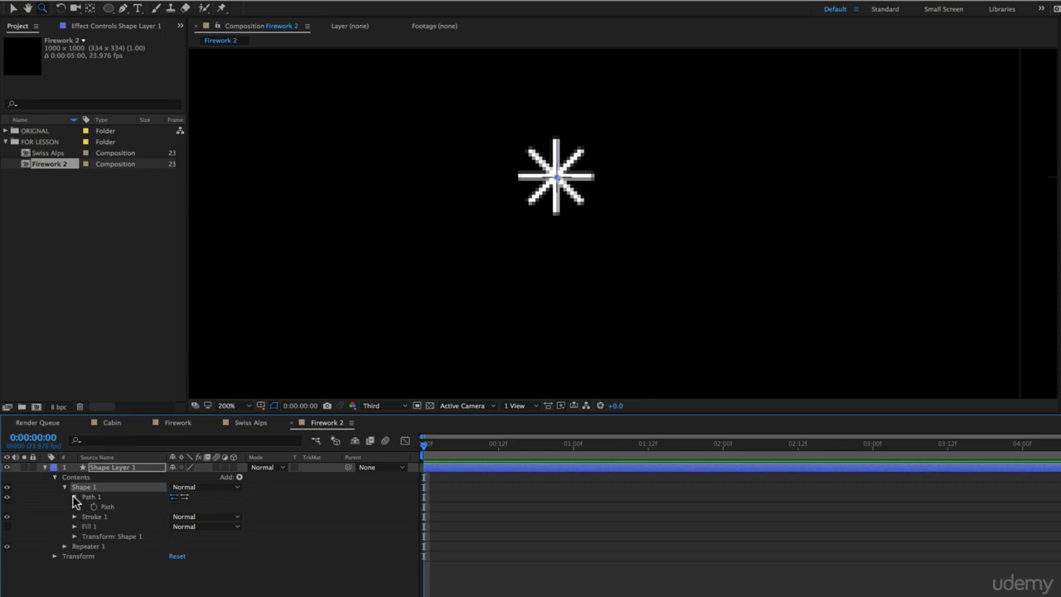
left_click(75, 497)
left_click(75, 526)
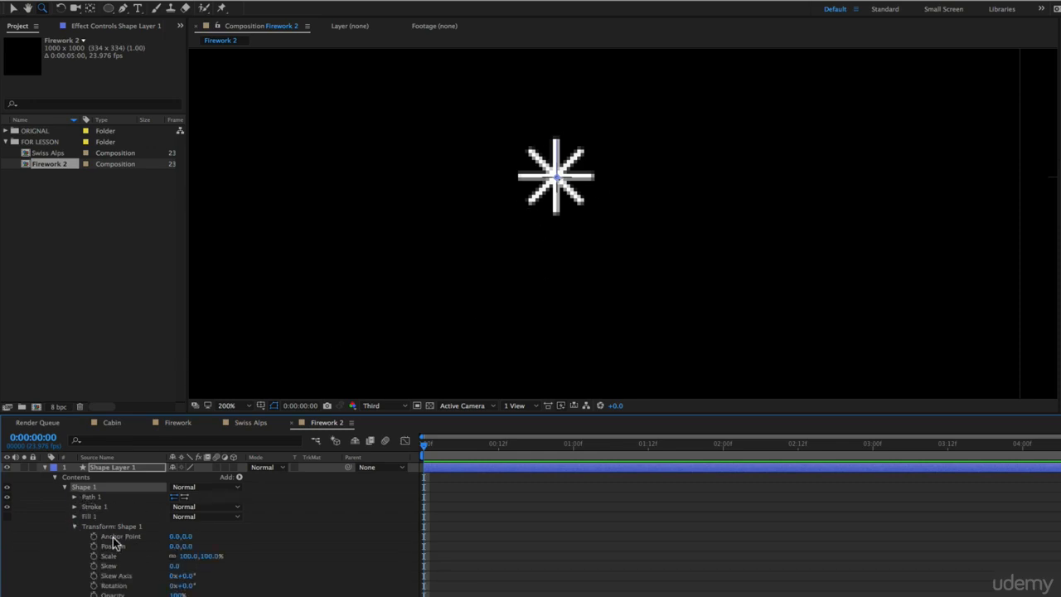
Try spreading the repeated lines outward by raising Shape 1's Y position to 443, and reset it to 0
left_click_drag(184, 546, 238, 507)
left_click(226, 405)
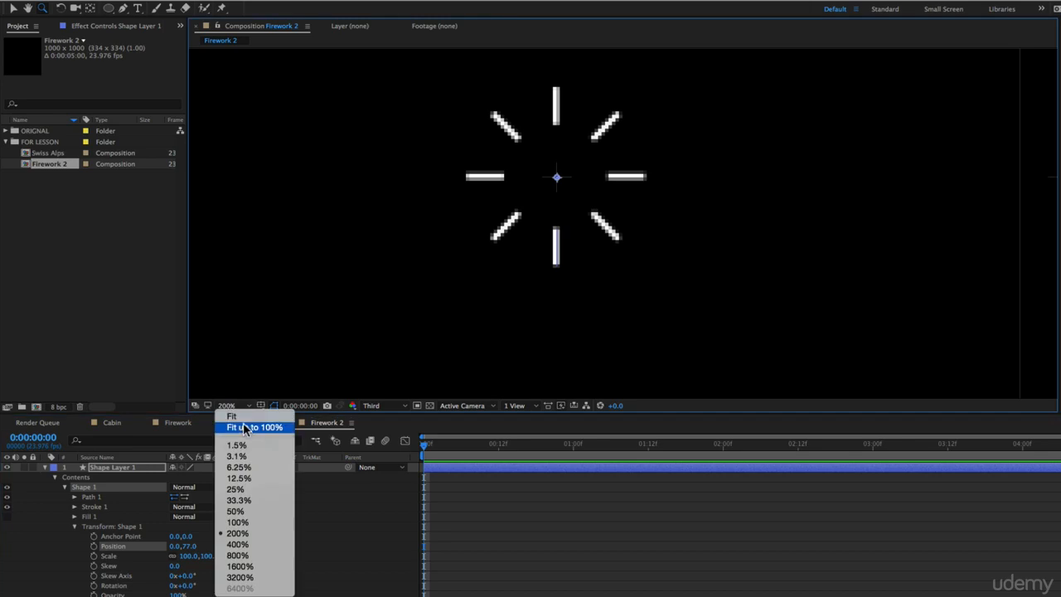
left_click(246, 356)
mouse_move(174, 542)
left_mouse_down()
mouse_move(211, 560)
mouse_move(174, 548)
mouse_move(139, 557)
mouse_move(392, 567)
left_mouse_up()
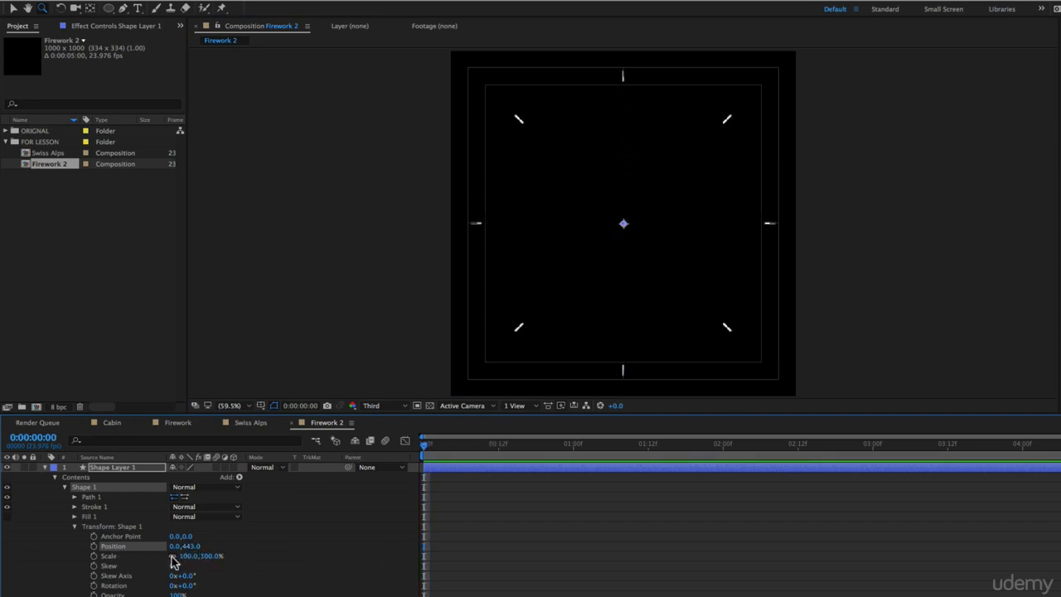
type("0")
key("Return")
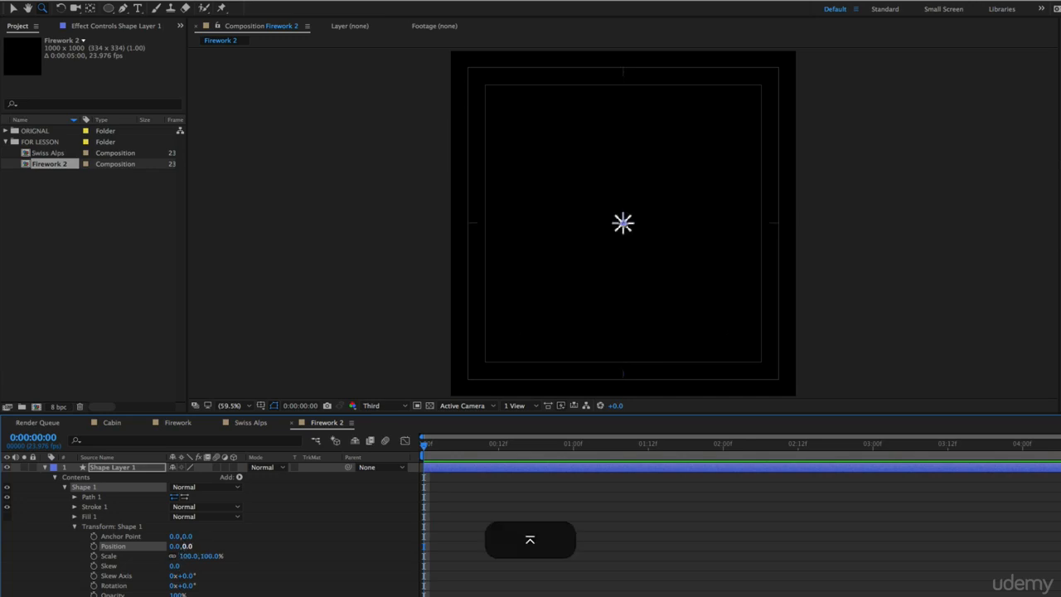
Keyframe Shape 1's position from 0, 0 at the first frame to 0, 405 at one second, and preview the motion
left_click(93, 546)
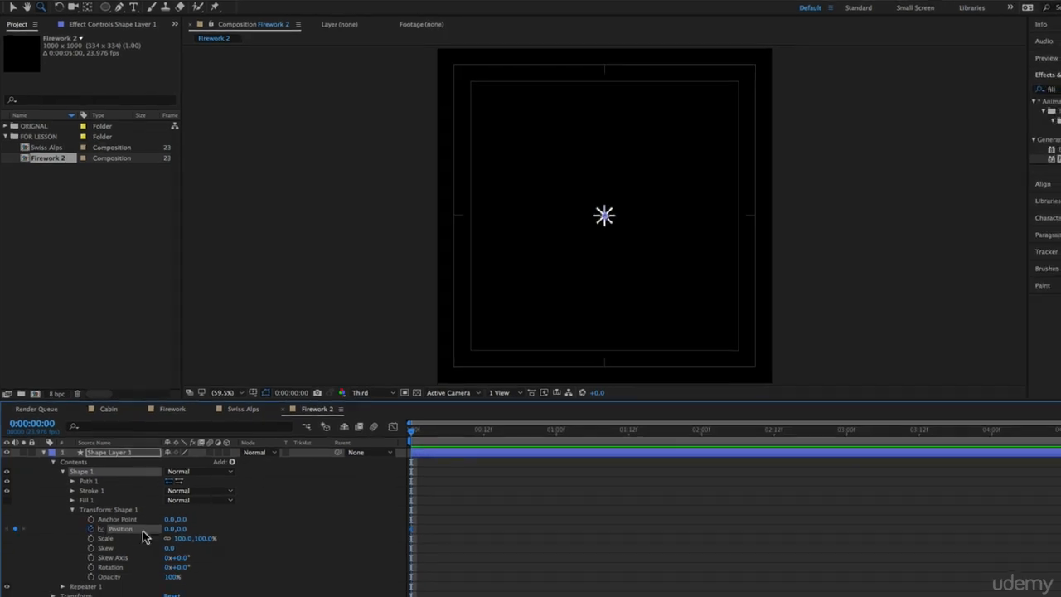
left_click_drag(521, 445, 545, 428)
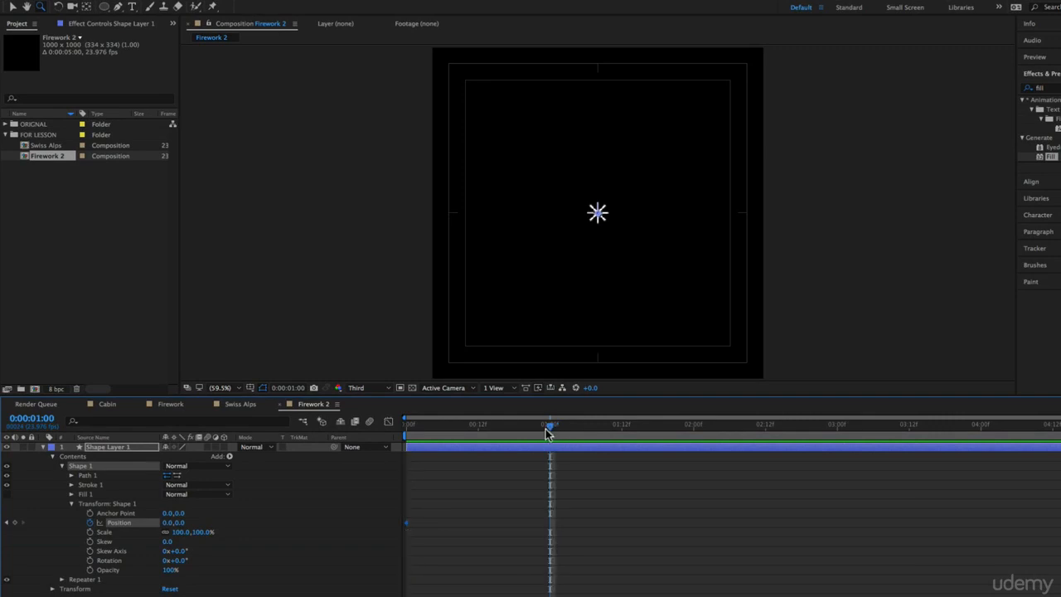
left_click_drag(177, 522, 409, 522)
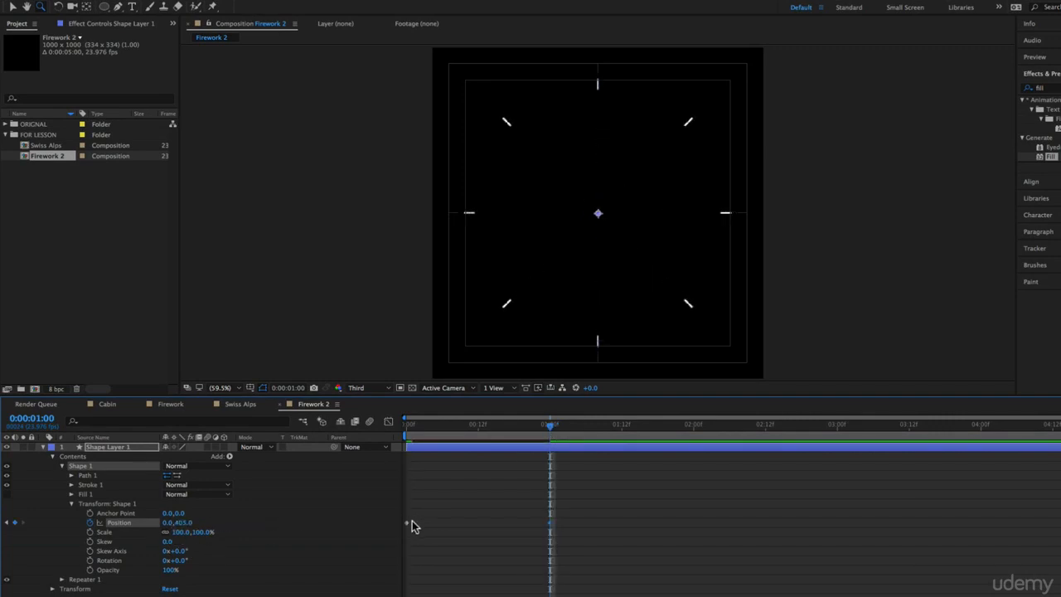
left_click_drag(444, 424, 291, 437)
key("space")
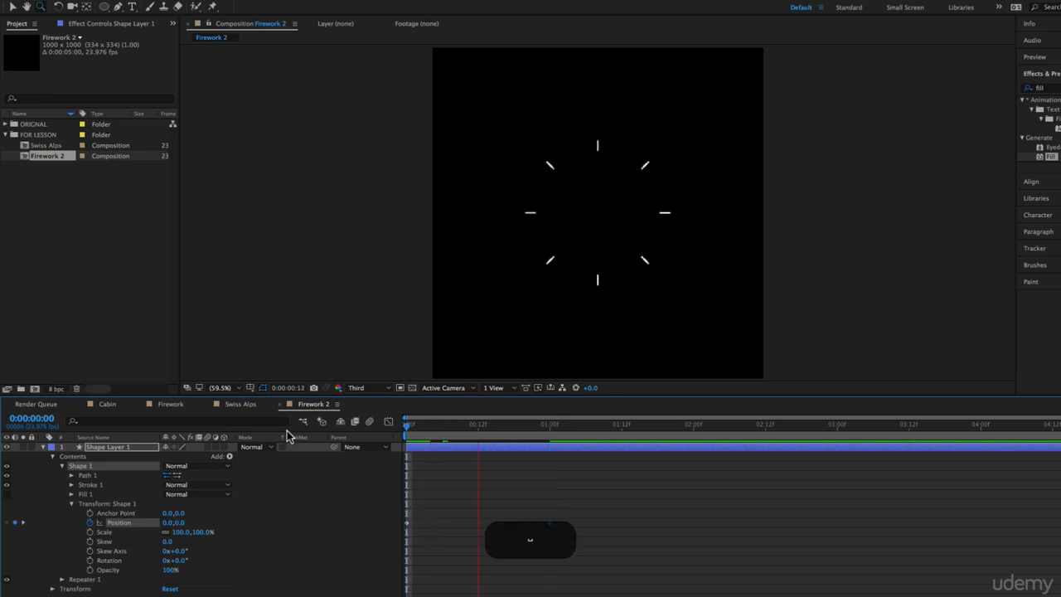
key("space")
Keyframe Shape 1's opacity at 0% on frame 0 and 100% on frame 3, and shift the second keyframe to frame 1
left_click_drag(436, 431, 332, 440)
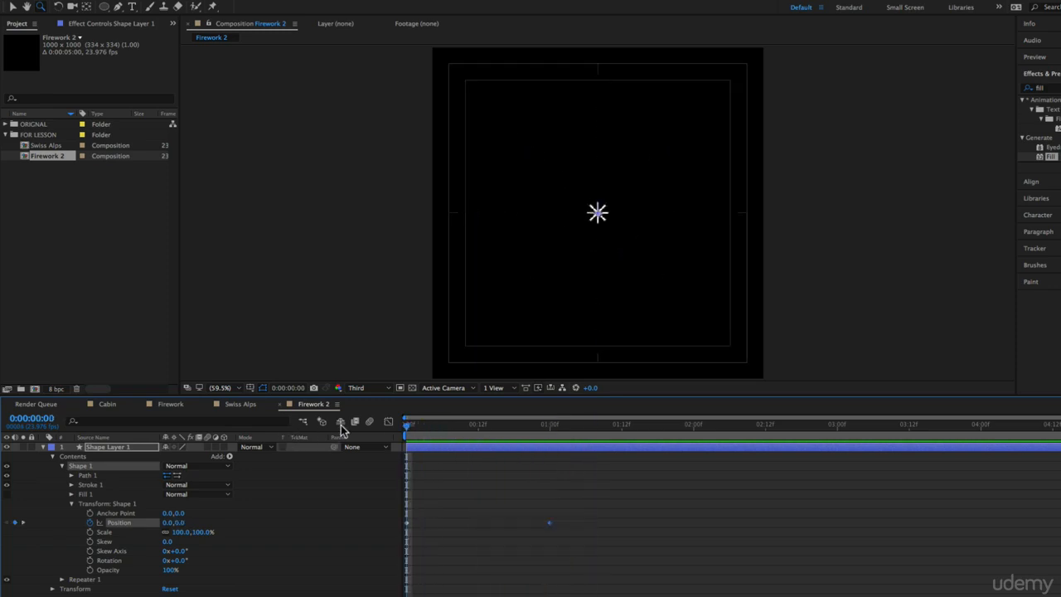
left_click(89, 570)
left_click(169, 570)
type("0")
key("Return")
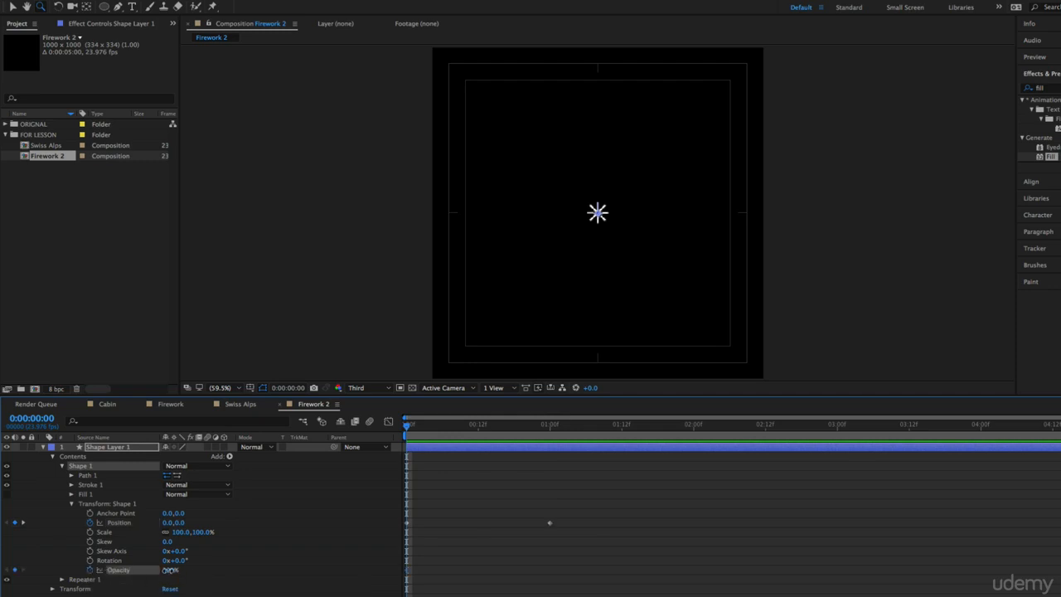
left_click_drag(408, 428, 424, 425)
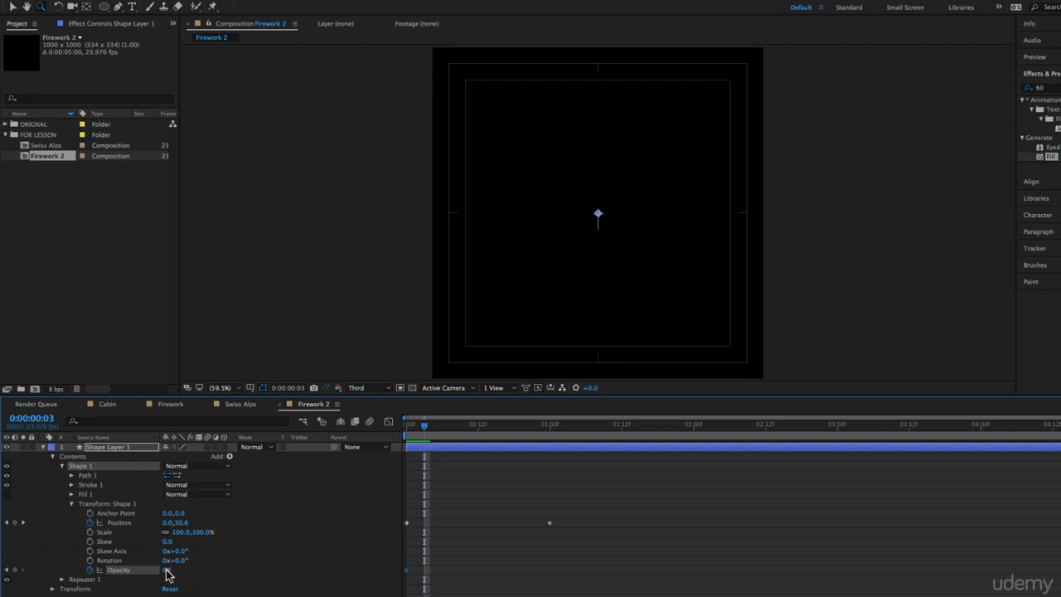
left_click_drag(166, 572, 290, 568)
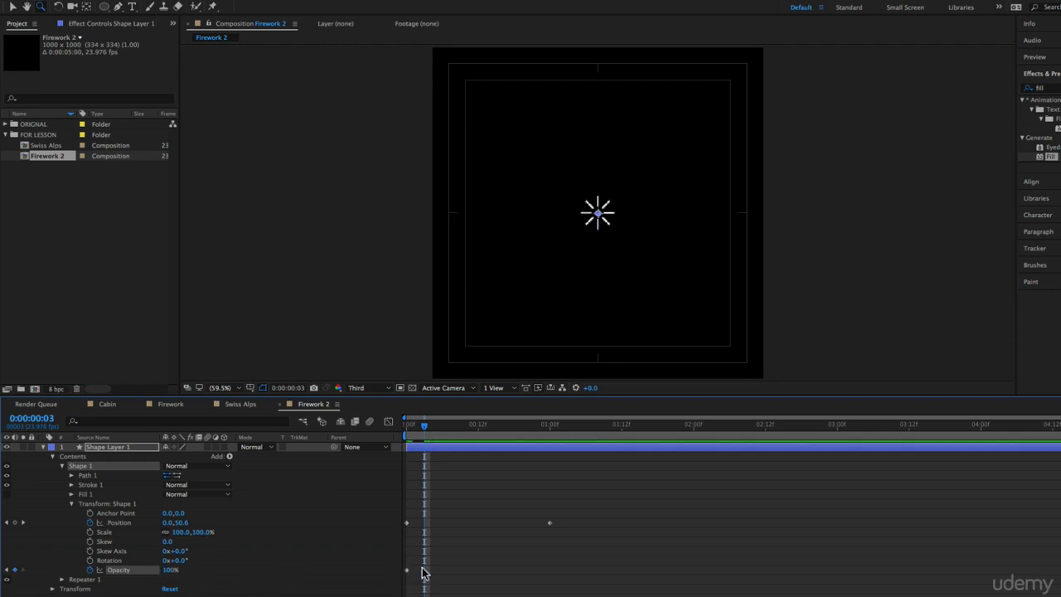
key("Home")
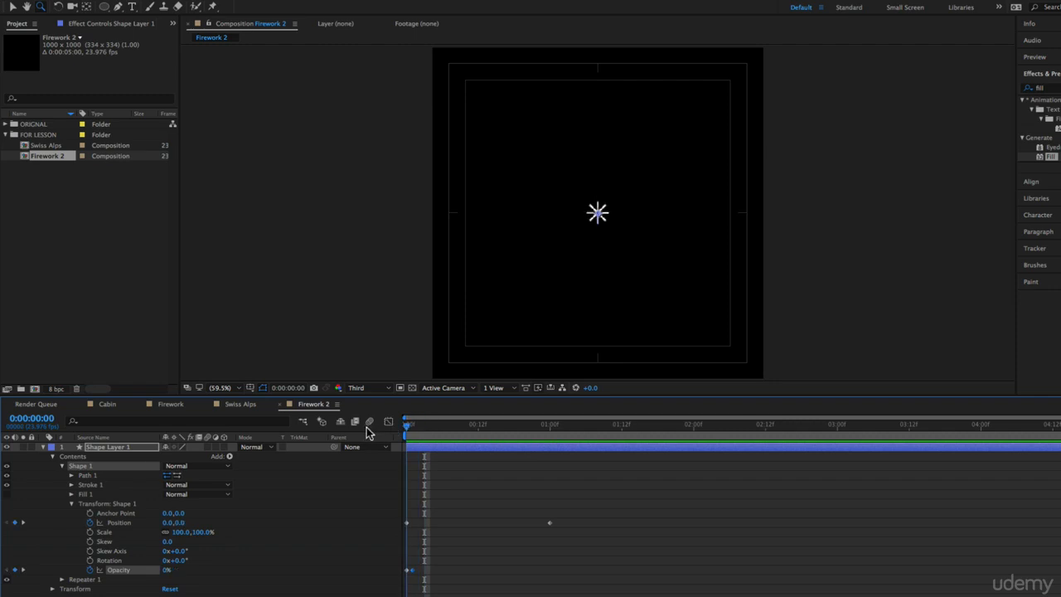
Fade Shape 1 out with opacity keyframes of 100% at frame 18 and 0% at one second
left_click_drag(405, 425, 534, 441)
left_click_drag(538, 443, 549, 444)
left_click_drag(168, 570, 133, 571)
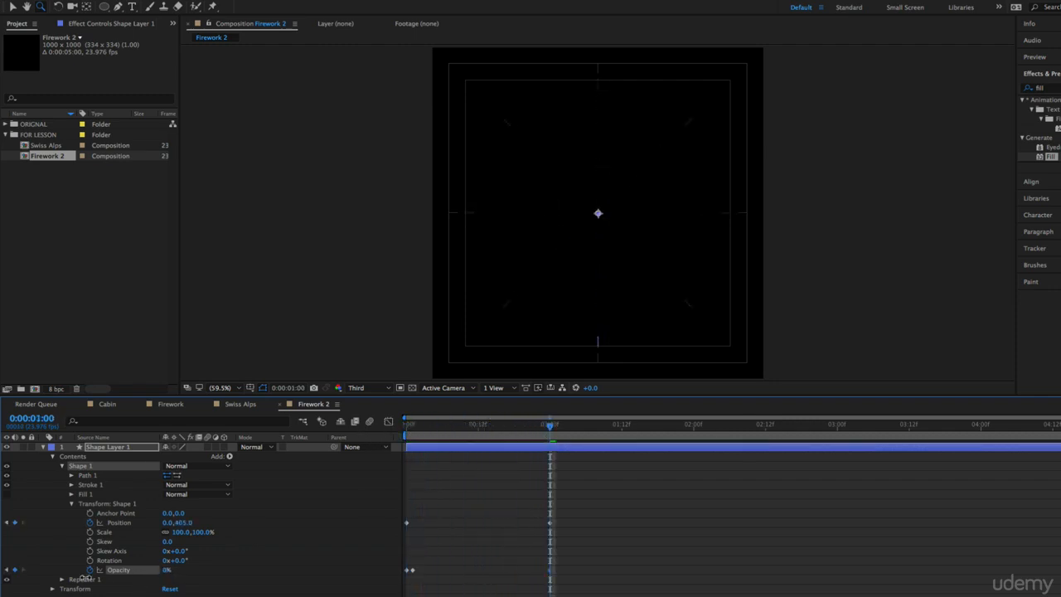
left_click_drag(556, 431, 517, 442)
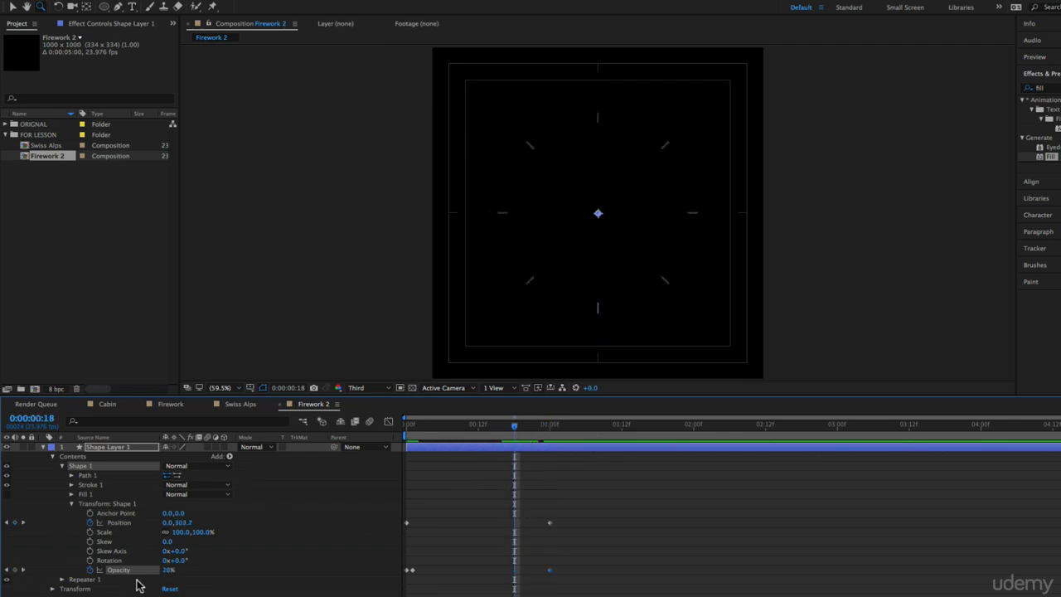
left_click_drag(168, 570, 340, 570)
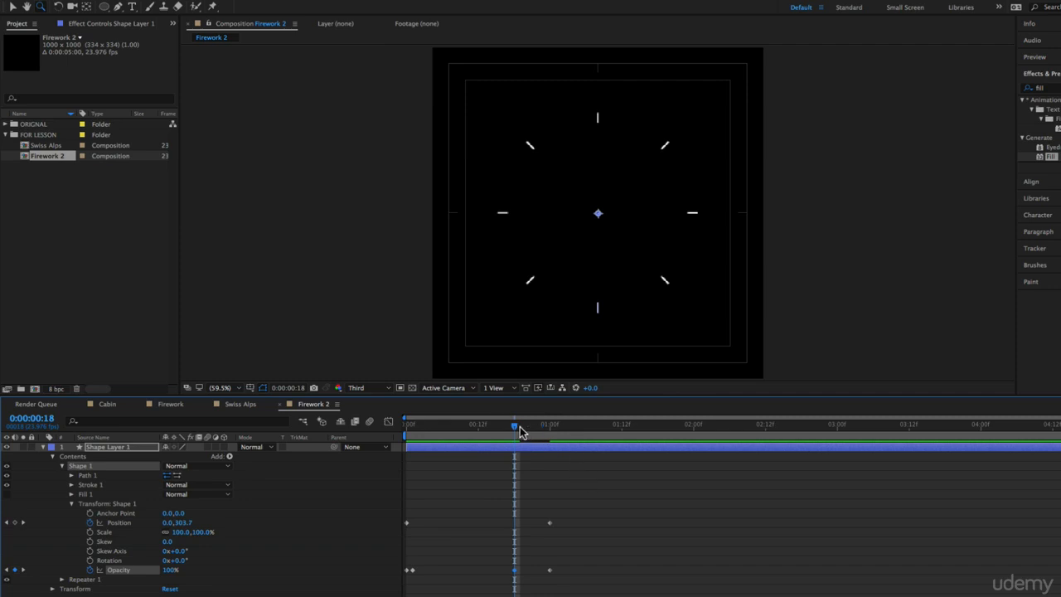
Preview the firework burst from the first frame to check its motion and fades
left_click_drag(520, 431, 393, 436)
key("space")
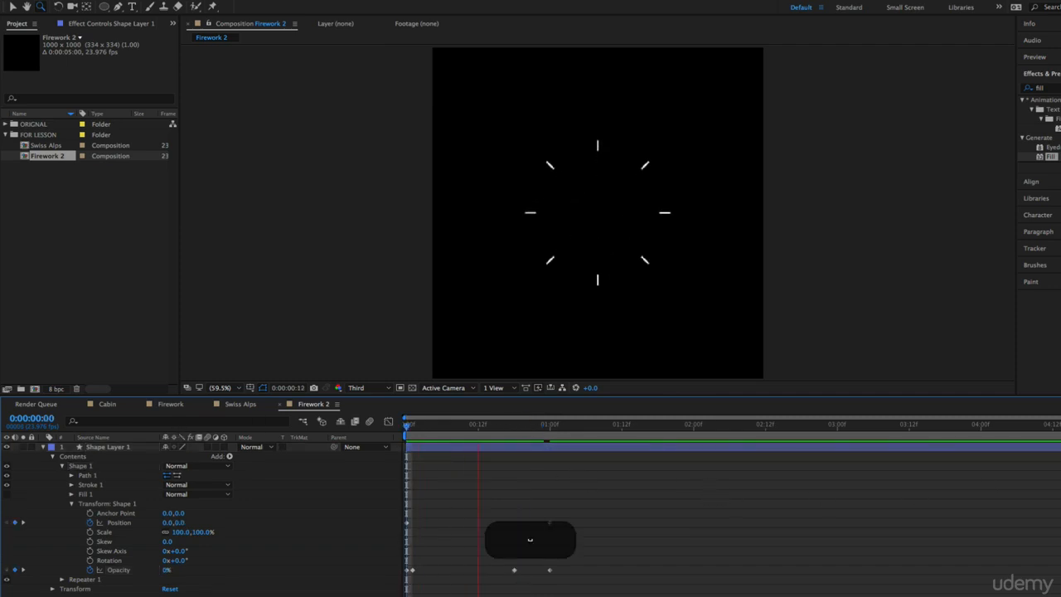
key("space")
left_click_drag(403, 424, 596, 457)
key("Home")
key("space")
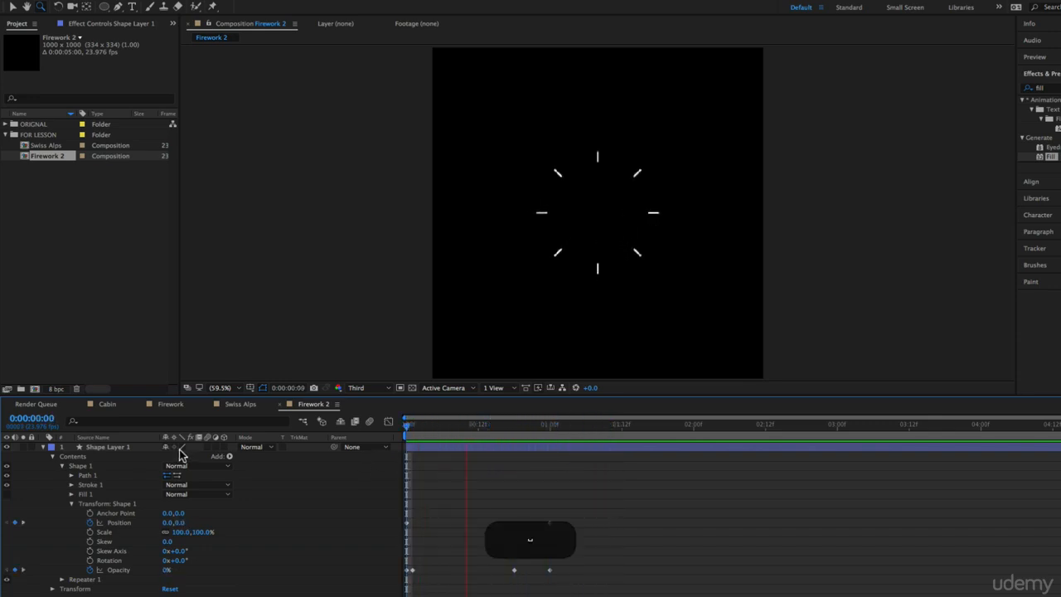
key("space")
Apply Easy Ease to both position keyframes of Shape 1
key("apostrophe")
left_click_drag(579, 528, 345, 527)
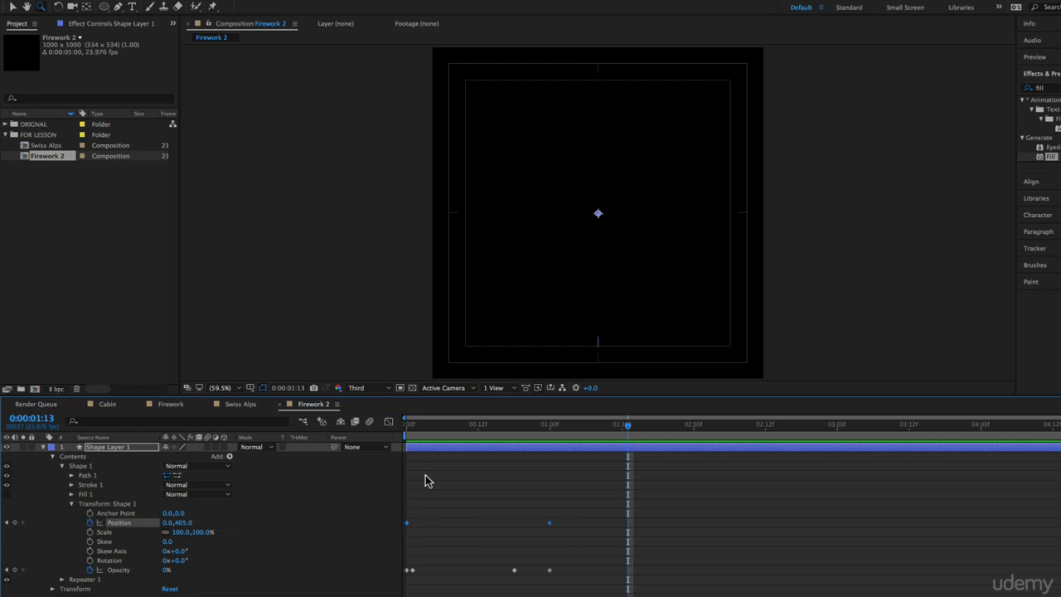
key("F9")
Reshape the position speed graph by extending the last keyframe's ease to about frame 12 and shortening the first keyframe's ease, and preview it
left_click(388, 423)
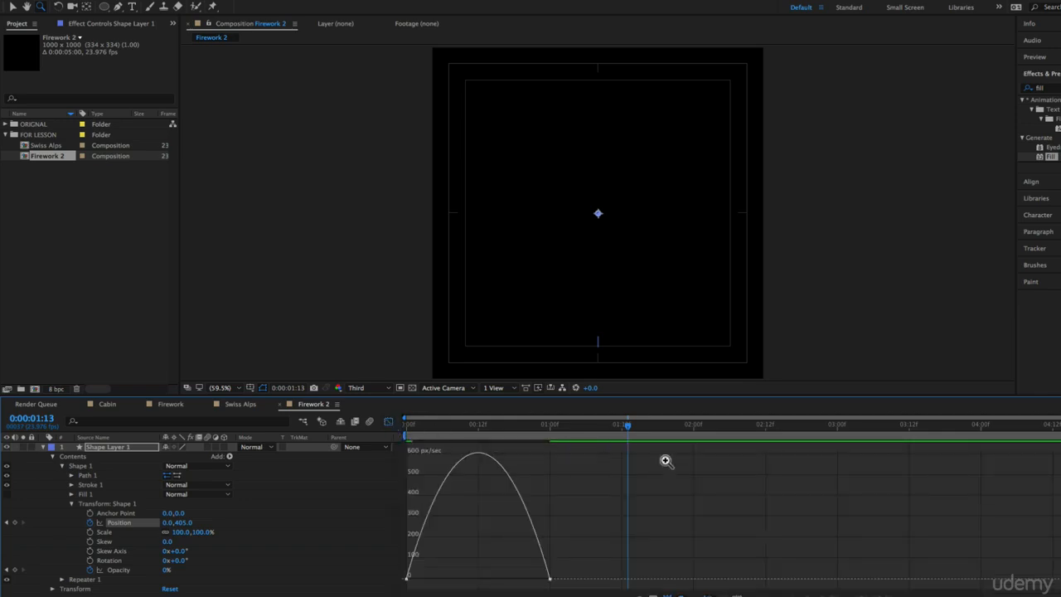
left_click_drag(413, 425, 548, 480)
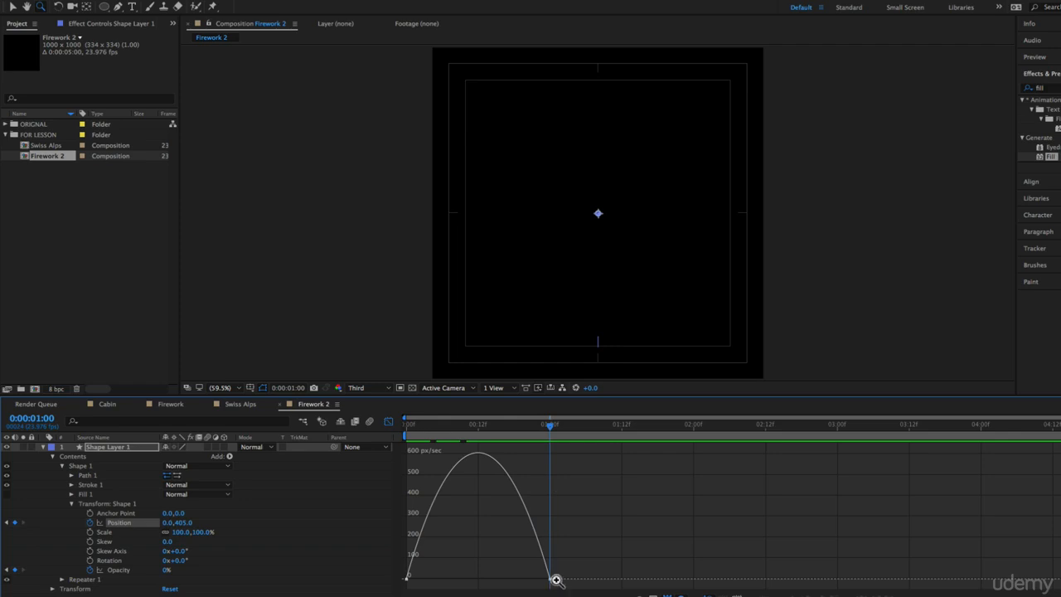
key("v")
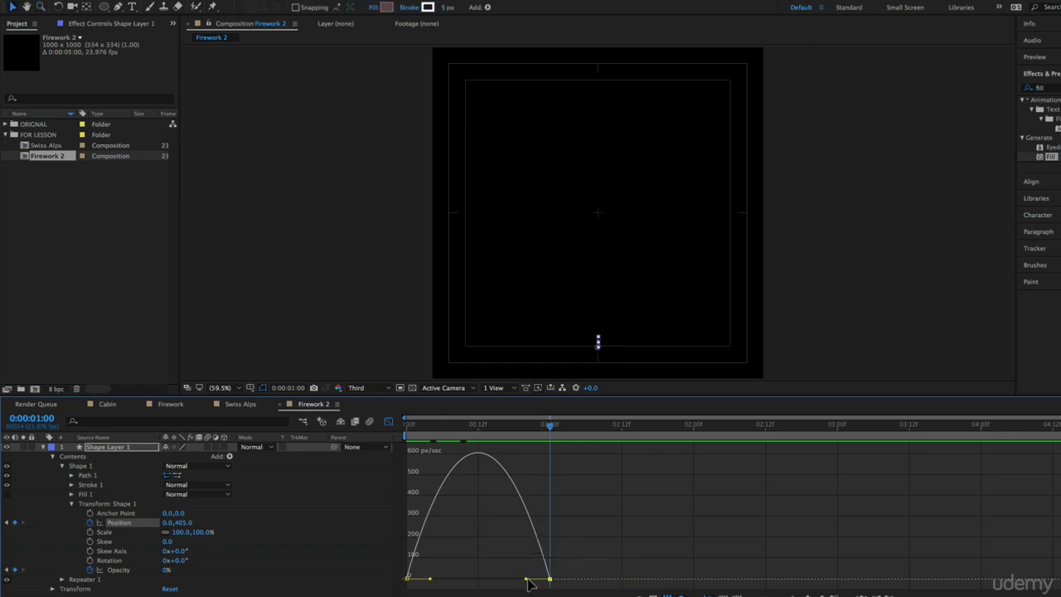
left_click_drag(526, 578, 477, 578)
left_click_drag(413, 427, 377, 445)
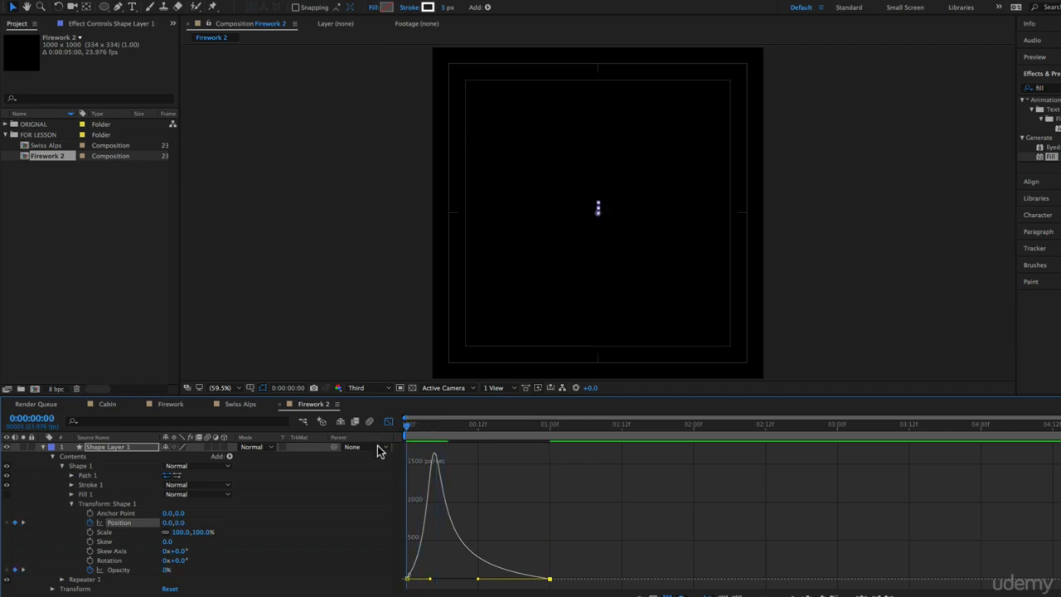
left_click_drag(429, 578, 417, 578)
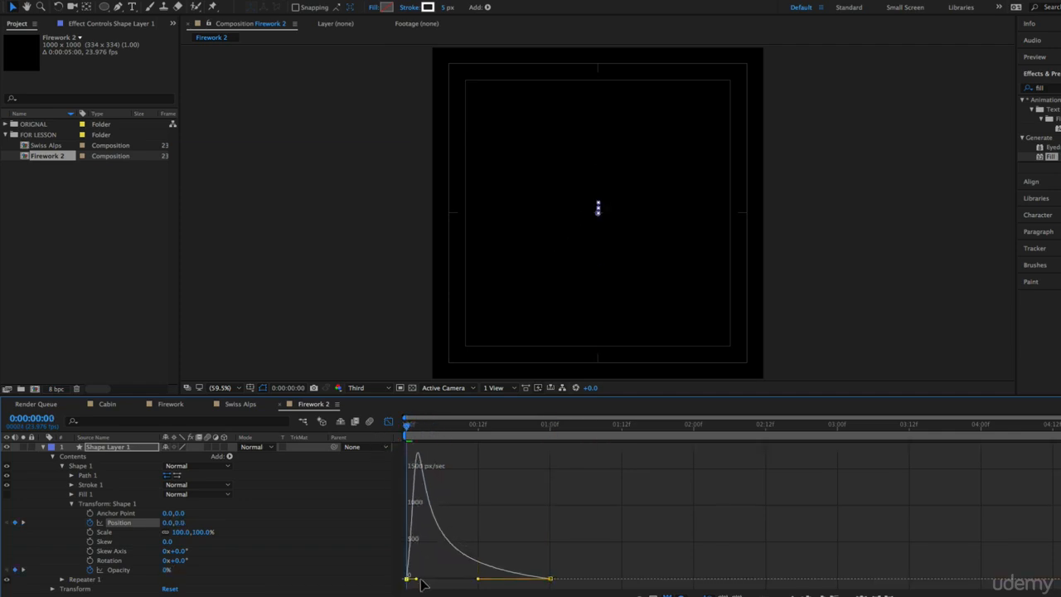
key("space")
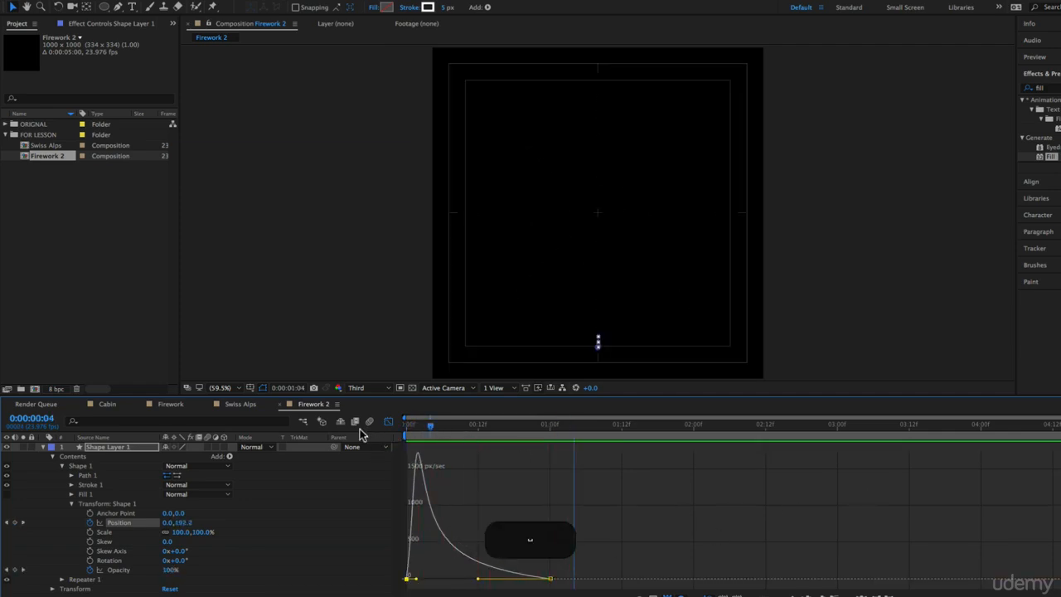
Move Shape 1's third opacity keyframe to frame 12 and preview the burst from the first frame
key("space")
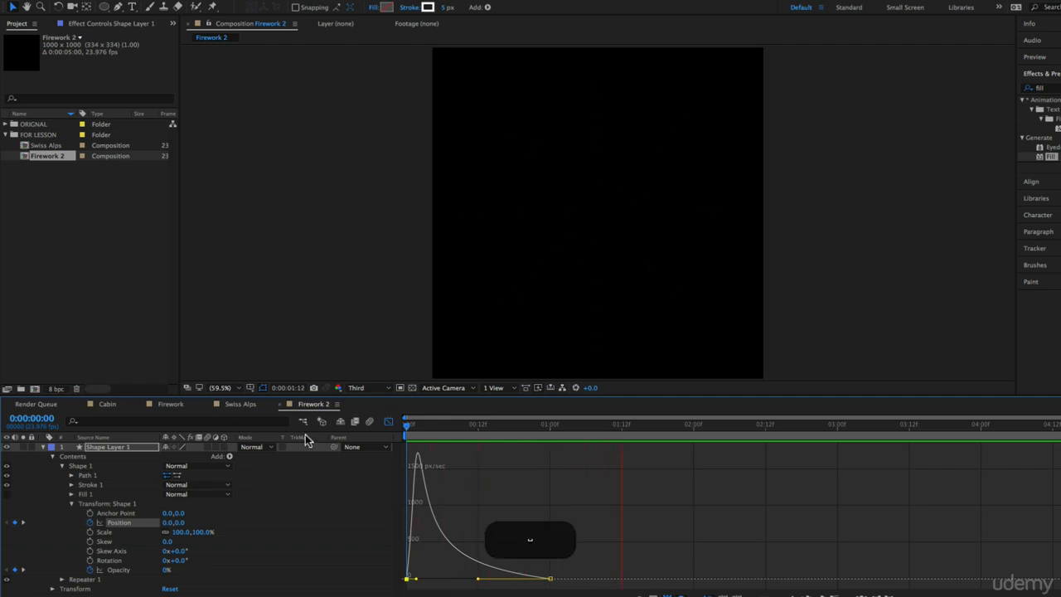
left_click(389, 422)
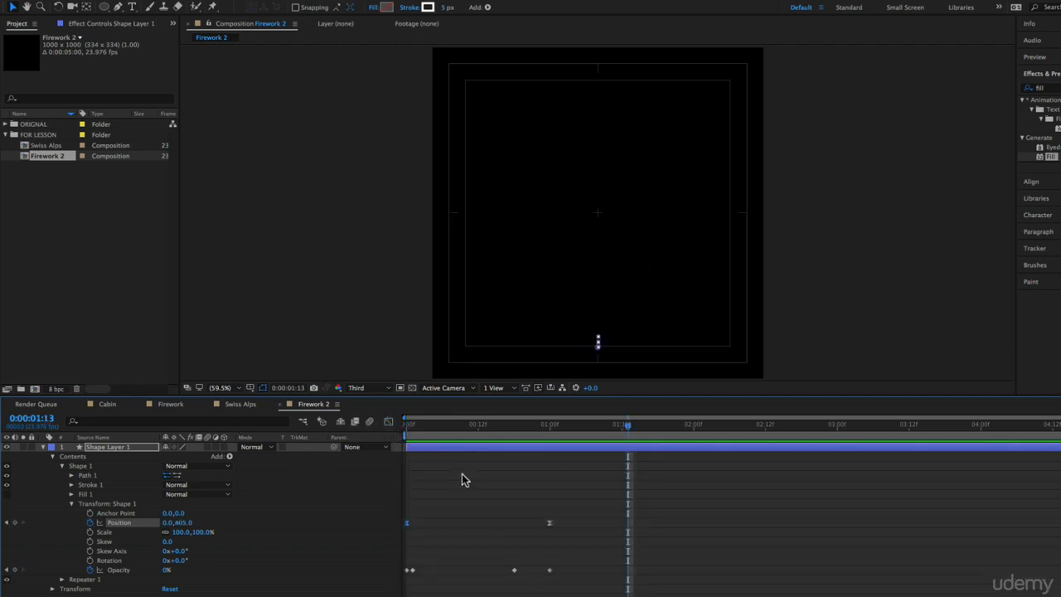
left_click_drag(514, 571, 478, 577)
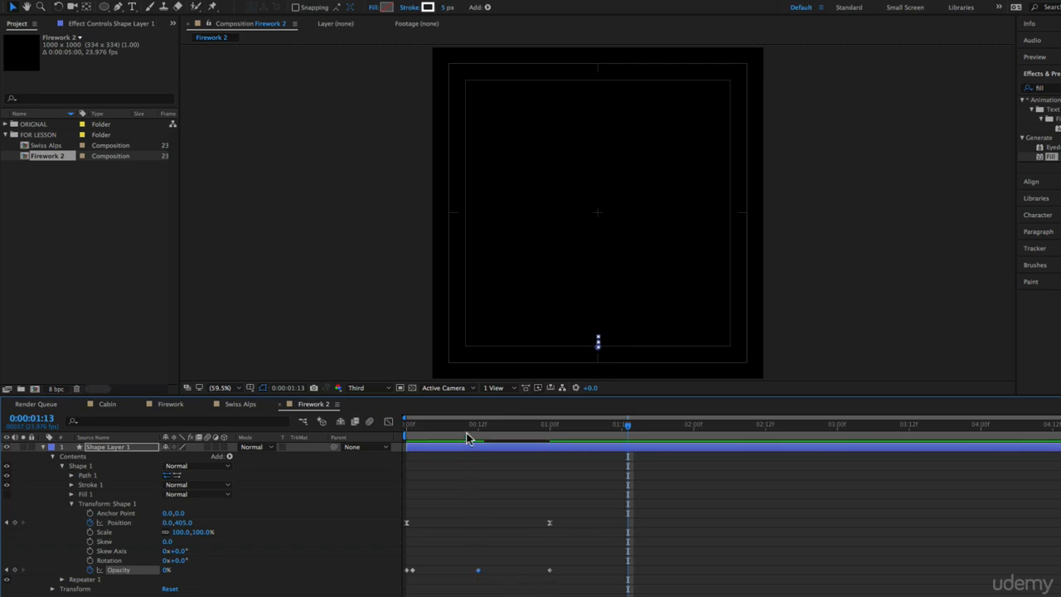
key("Home")
key("space")
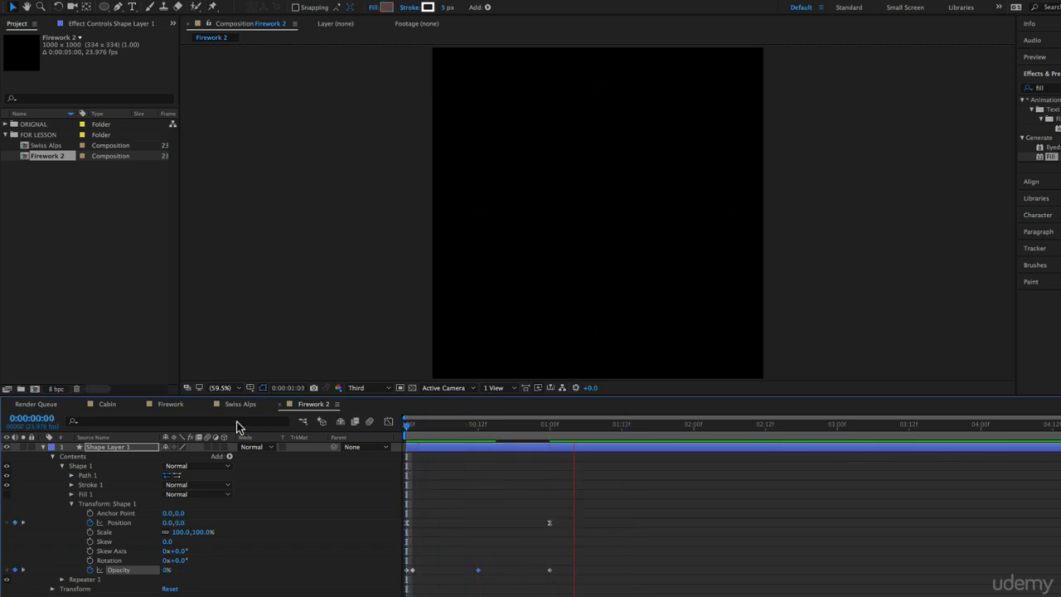
key("space")
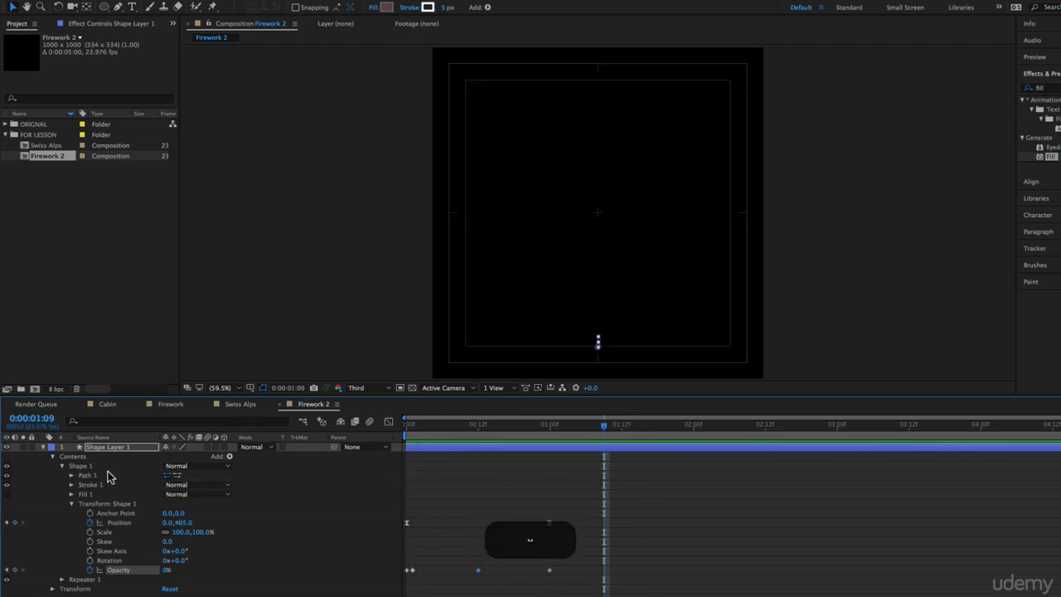
Change Shape 1's stroke color to red FF3F3F and check it by scrubbing back to the first frame
left_click(72, 504)
left_click(62, 466)
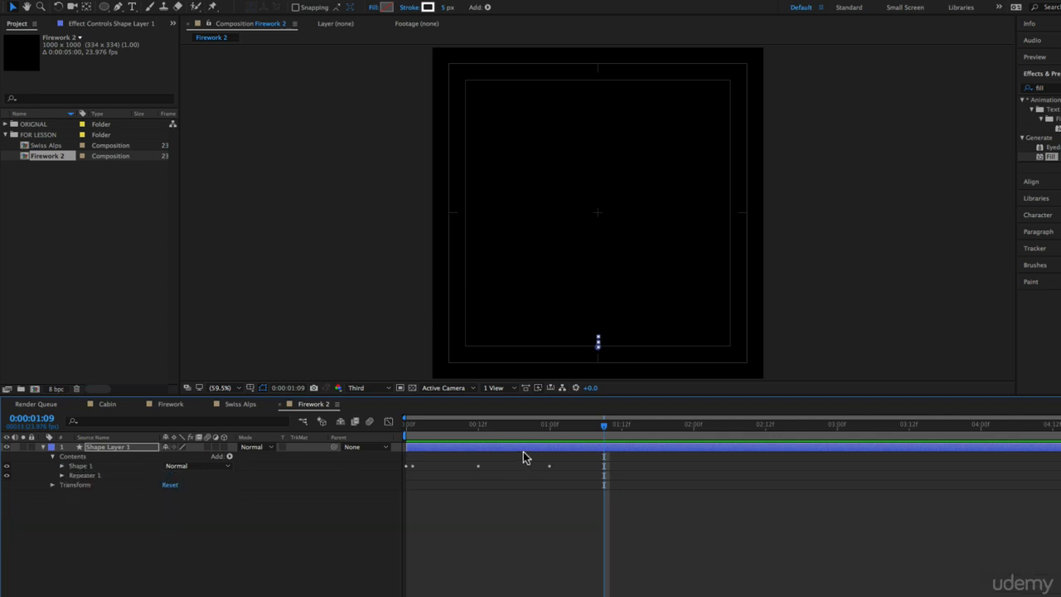
left_click_drag(433, 435, 326, 456)
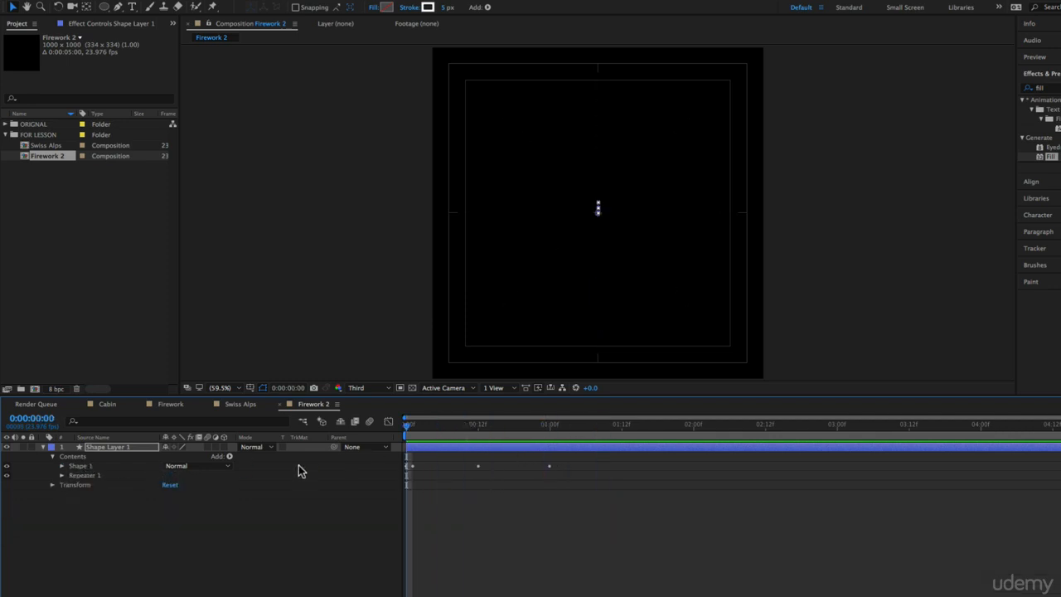
mouse_move(436, 427)
left_mouse_down()
mouse_move(473, 426)
mouse_move(437, 431)
left_mouse_up()
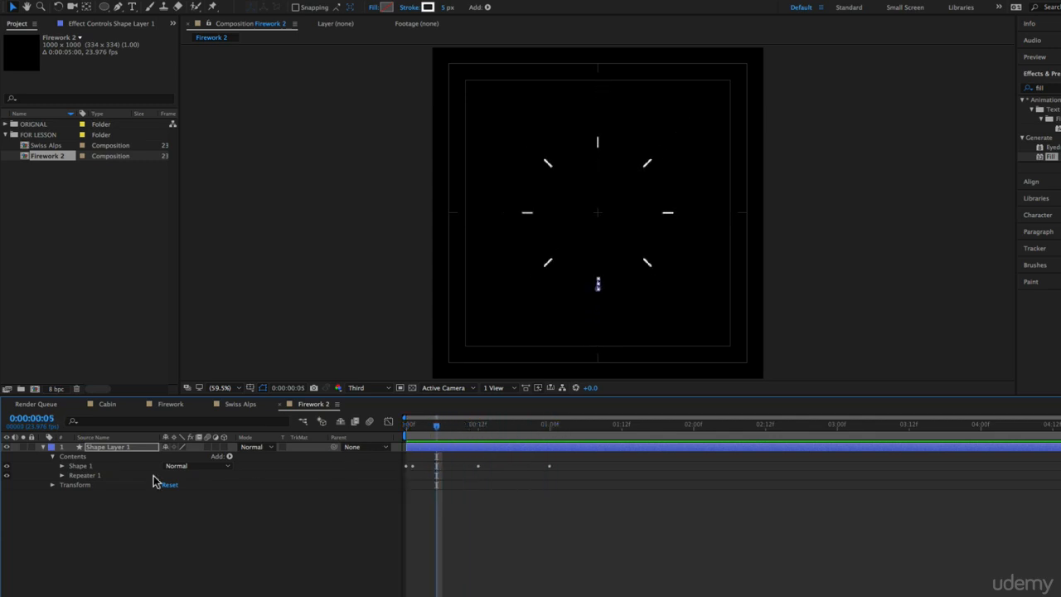
left_click(69, 467)
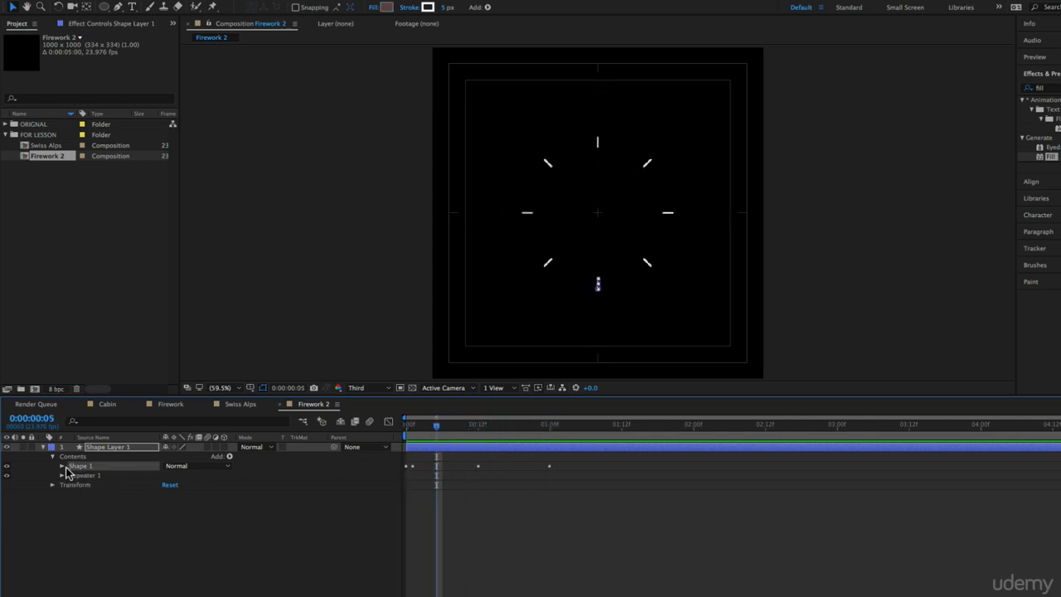
left_click(427, 8)
mouse_move(834, 218)
left_mouse_down()
mouse_move(798, 171)
mouse_move(820, 170)
left_mouse_up()
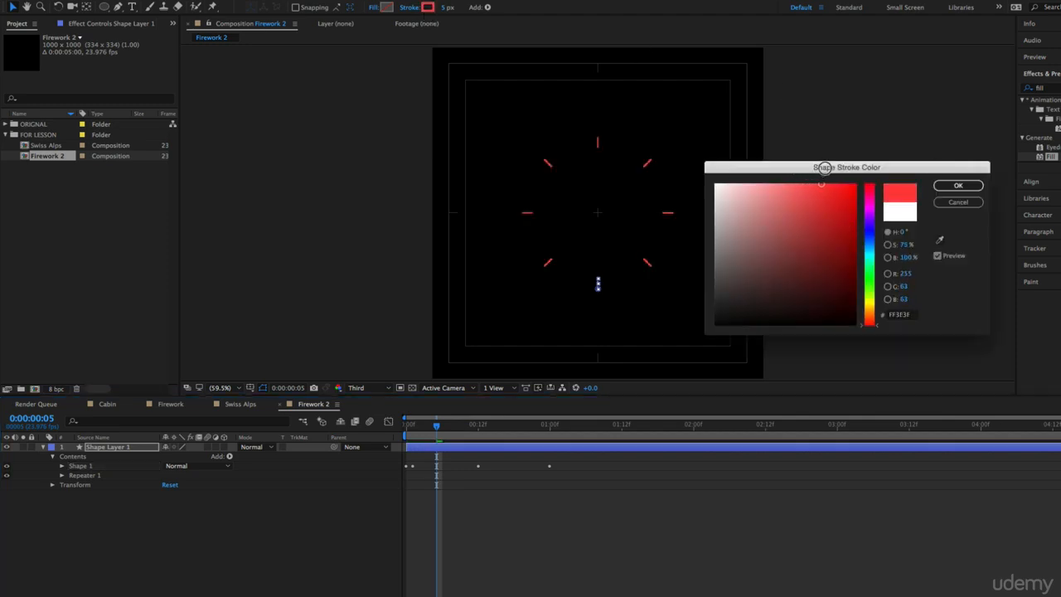
left_click(957, 185)
left_click_drag(447, 426, 391, 435)
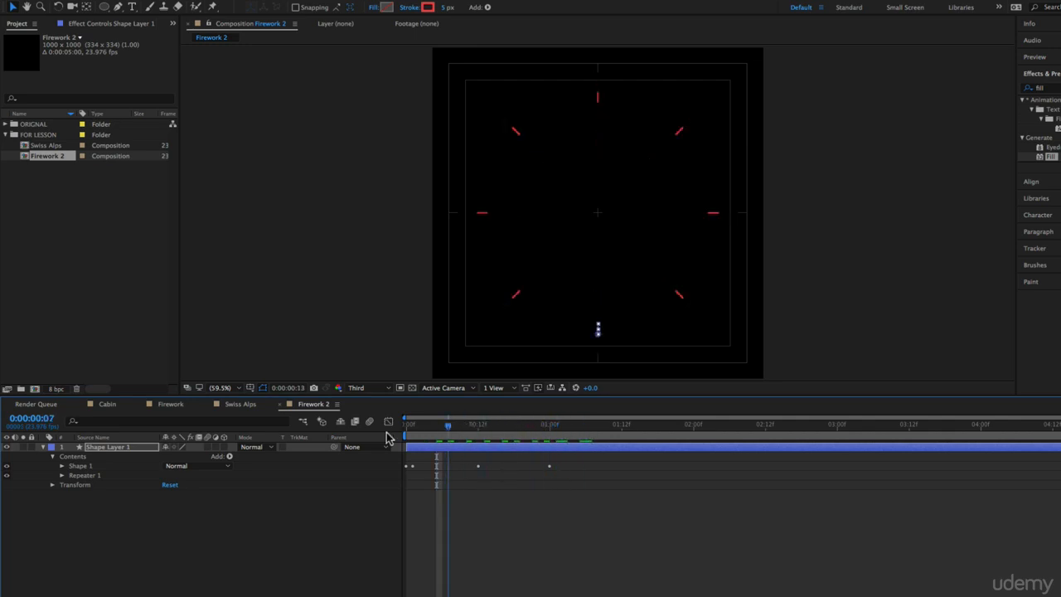
Add an empty group to Shape Layer 1 and place Shape 1 and Repeater 1 inside it
left_click(229, 456)
left_click(256, 398)
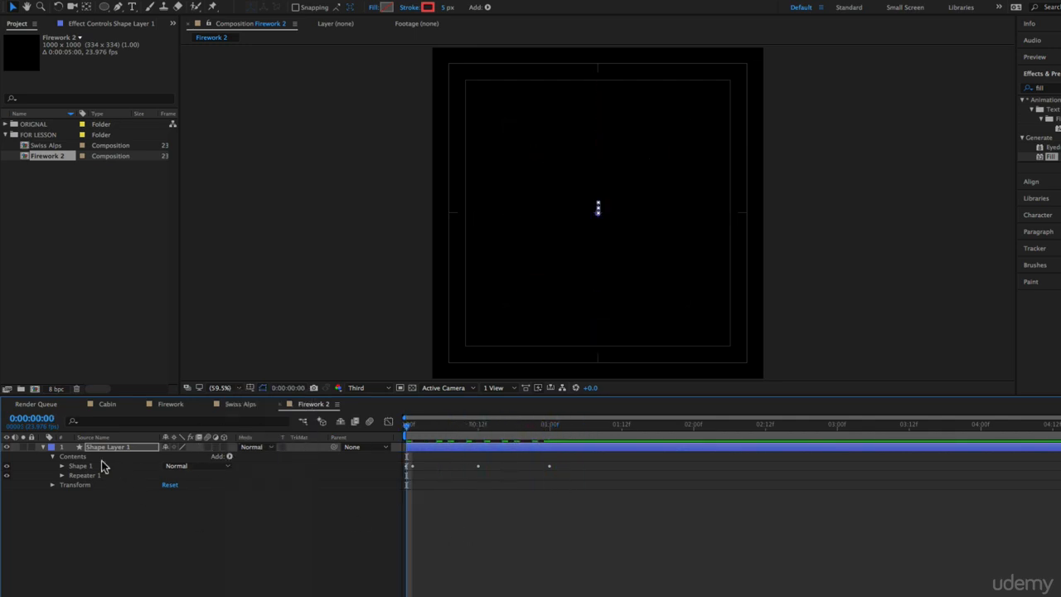
mouse_move(80, 482)
left_mouse_down()
mouse_move(70, 466)
mouse_move(81, 471)
left_mouse_up()
left_click(62, 475)
left_click(85, 476)
left_click(88, 485, "shift")
left_click(62, 466)
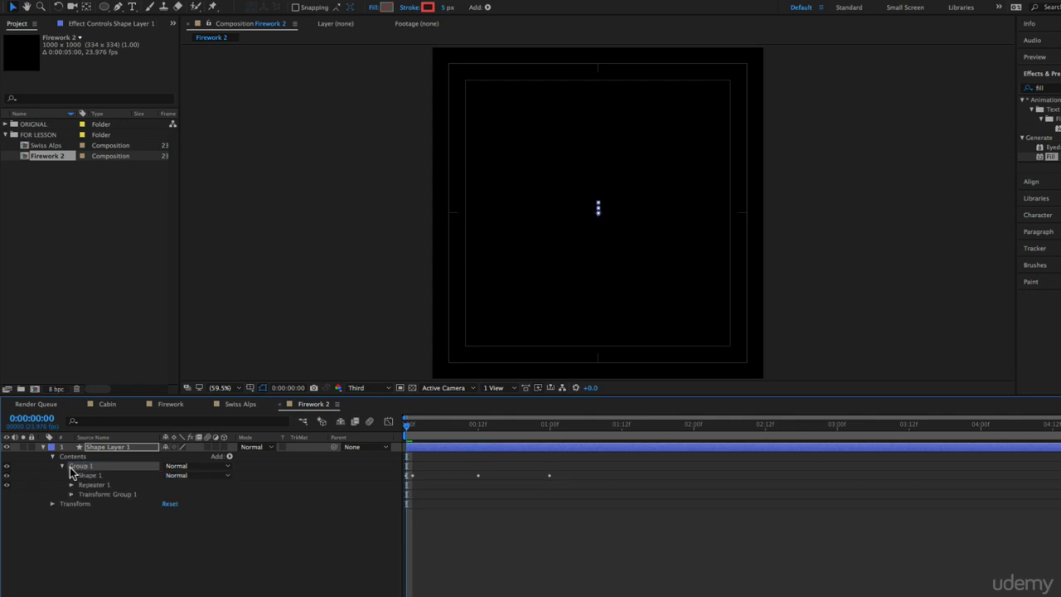
left_click(62, 466)
Duplicate Group 1 and set the repeater of the duplicate to 12 copies
key("super+d")
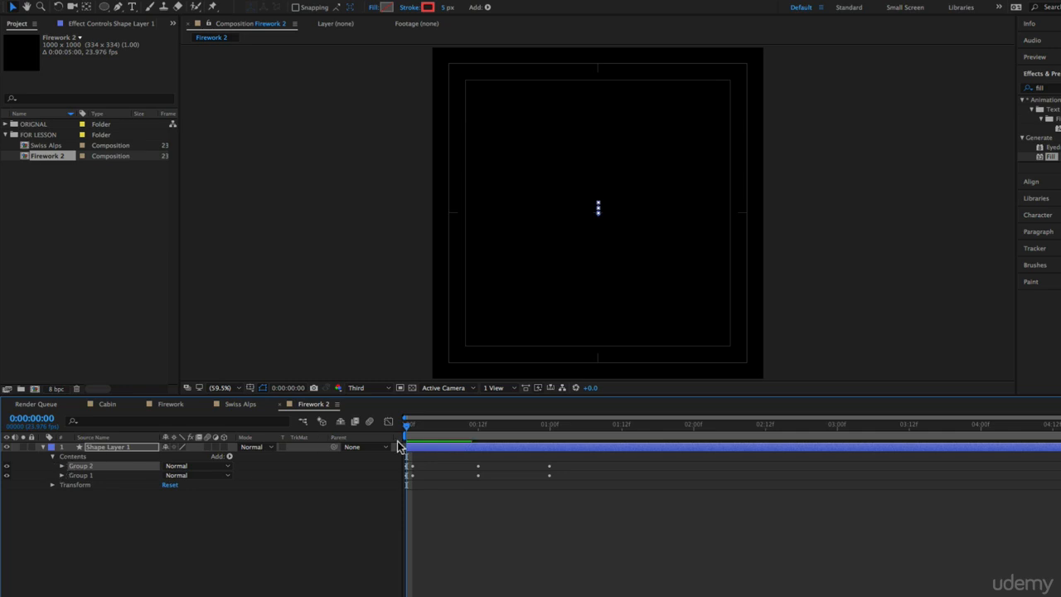
mouse_move(396, 441)
left_mouse_down()
mouse_move(450, 443)
mouse_move(398, 445)
left_mouse_up()
left_click(62, 467)
left_click_drag(445, 439, 455, 438)
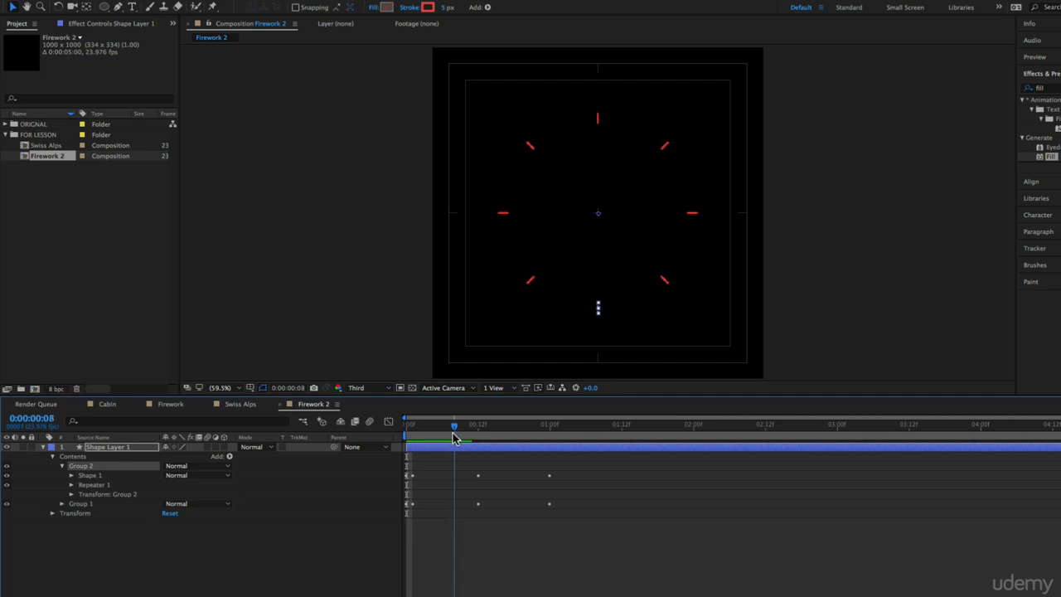
left_click(71, 485)
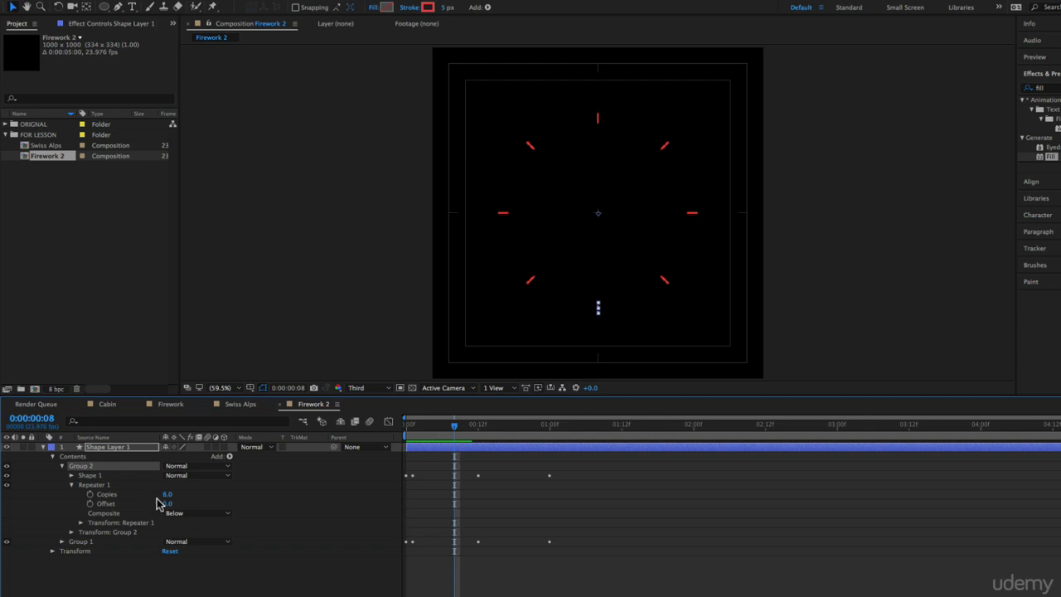
left_click(168, 495)
type("12")
key("Return")
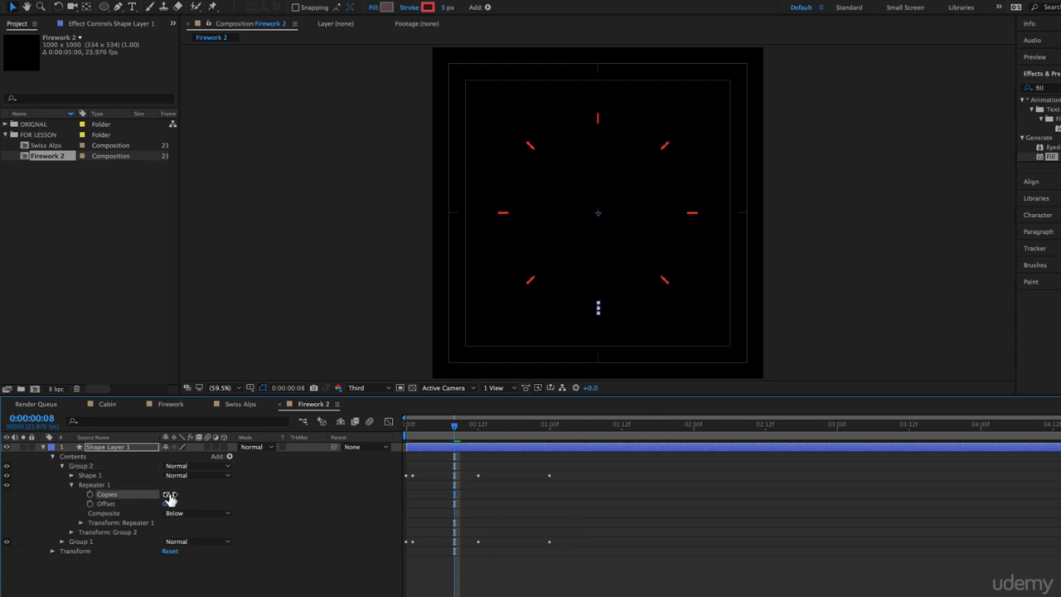
Expand Repeater 1's transform in Group 2, then switch to Calculator and divide 360 by 12
left_click(81, 523)
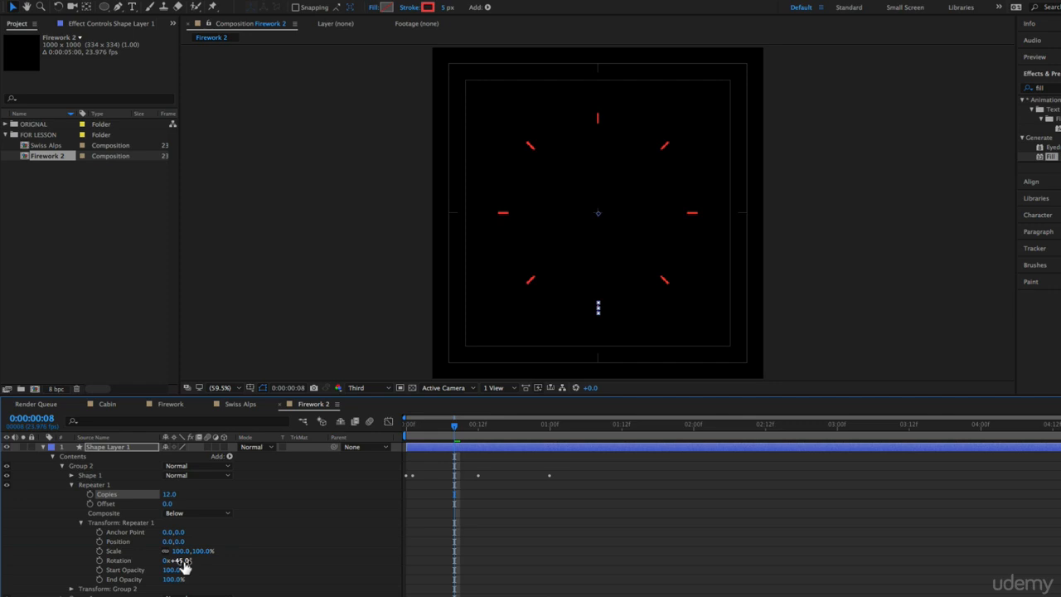
key("super+space")
type("calc")
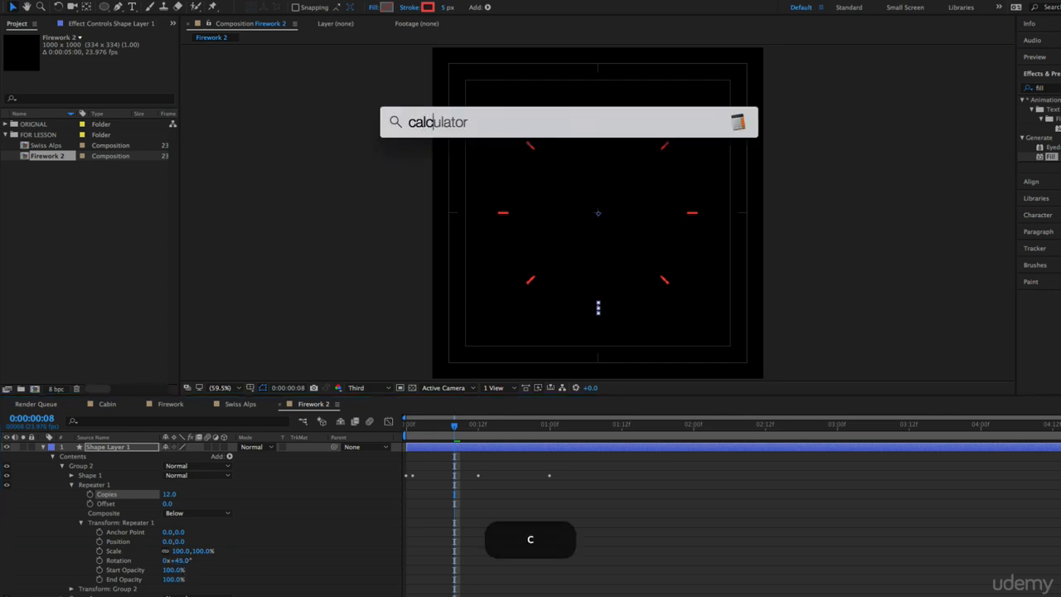
key("Return")
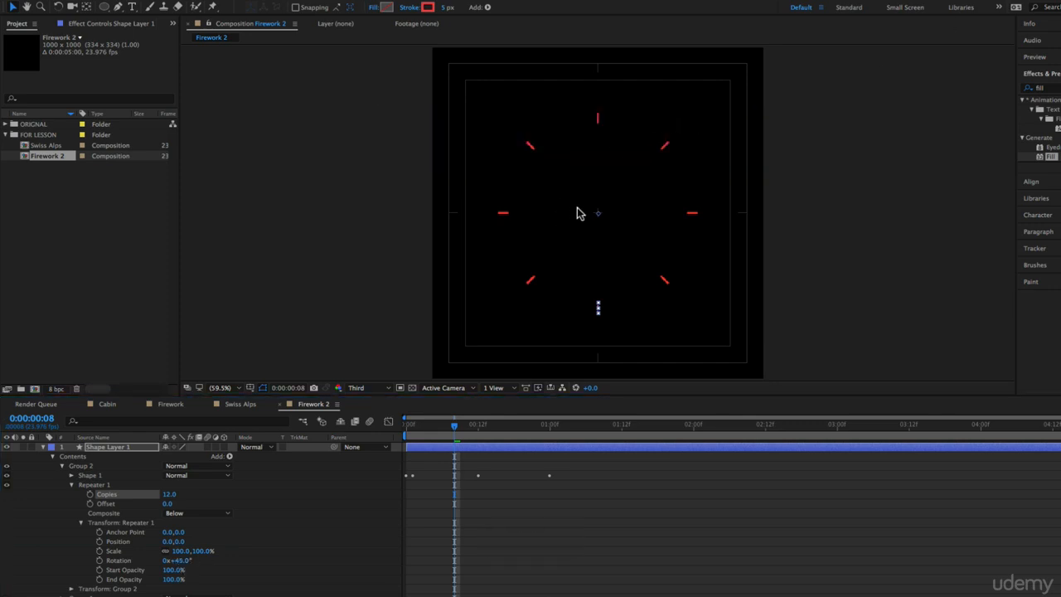
left_click_drag(988, 406, 864, 108)
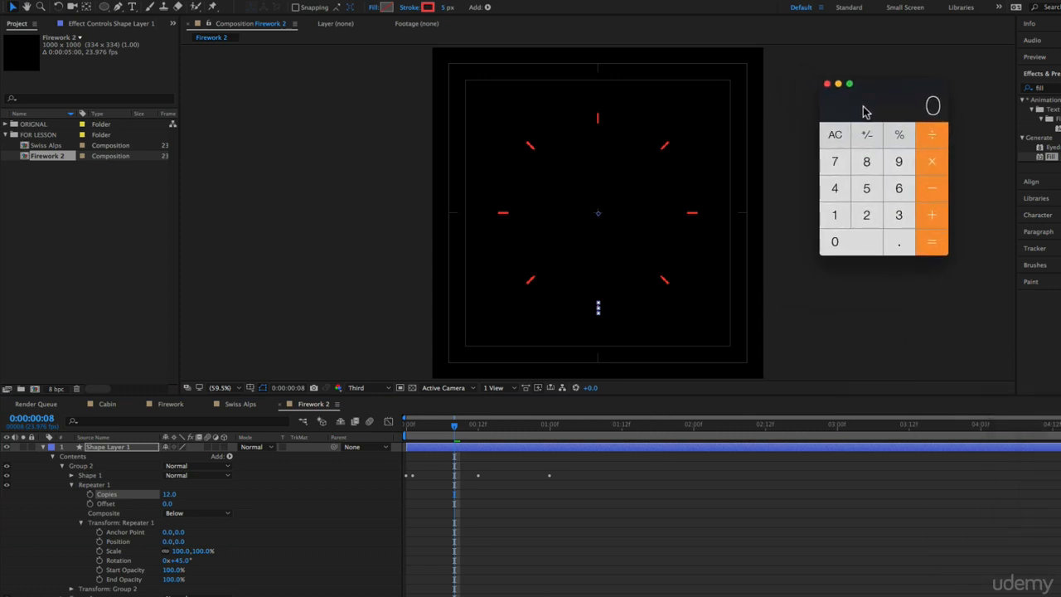
type("360/12")
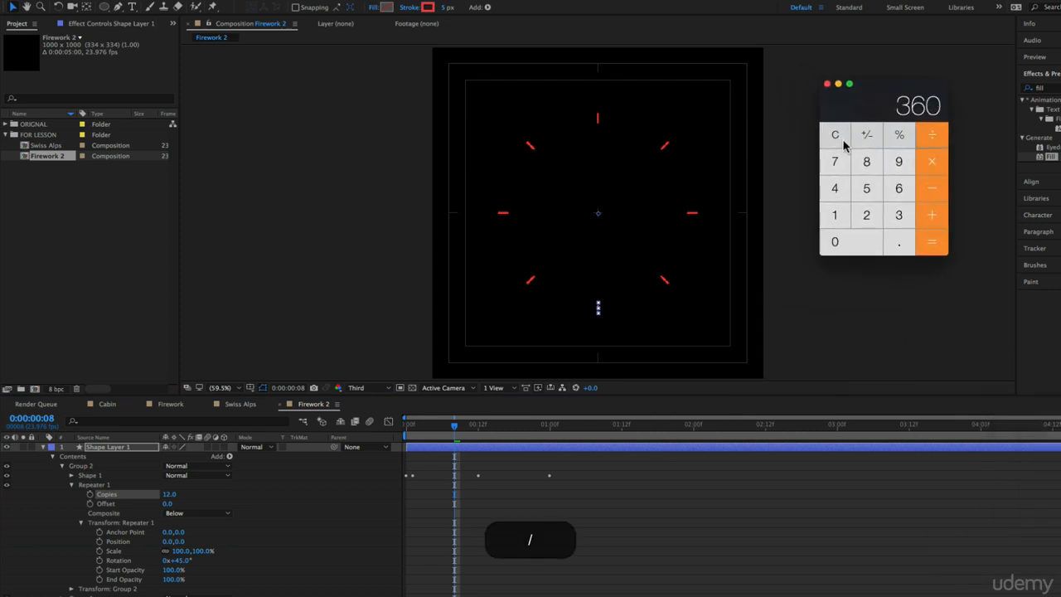
key("Return")
Return to After Effects and set the repeater rotation in Group 2 to 30°
left_click(202, 555)
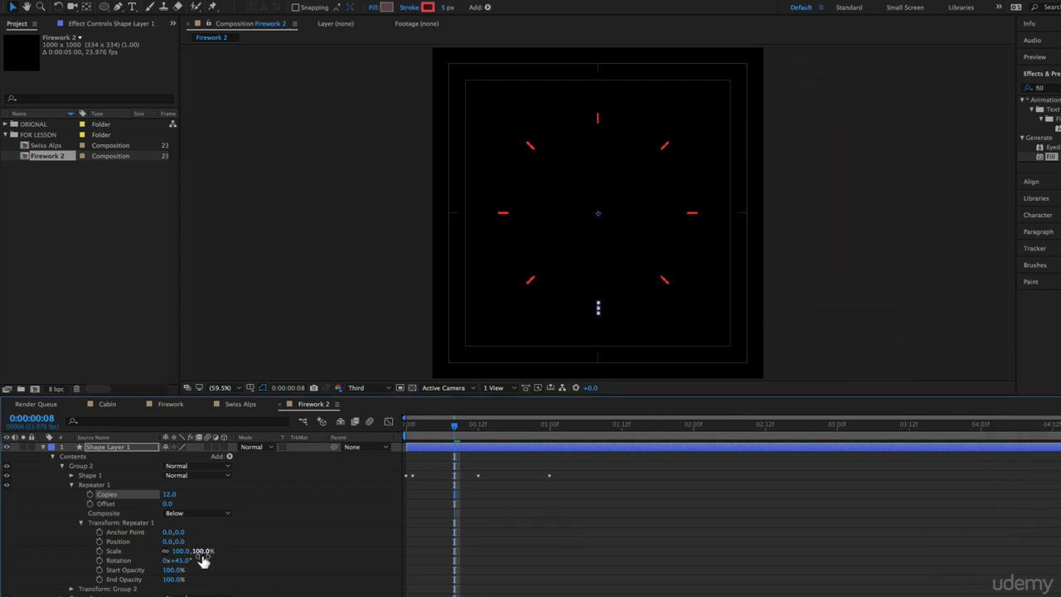
left_click(181, 562)
type("30")
key("Return")
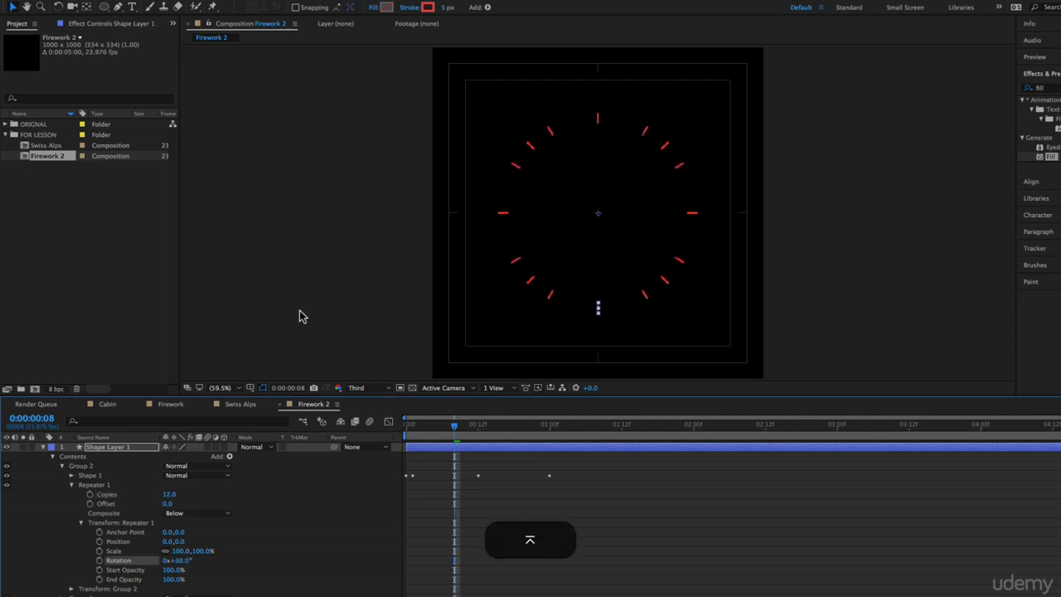
Change the stroke color of Shape 1 in Group 2 to green 3FFFB9
left_click(89, 476)
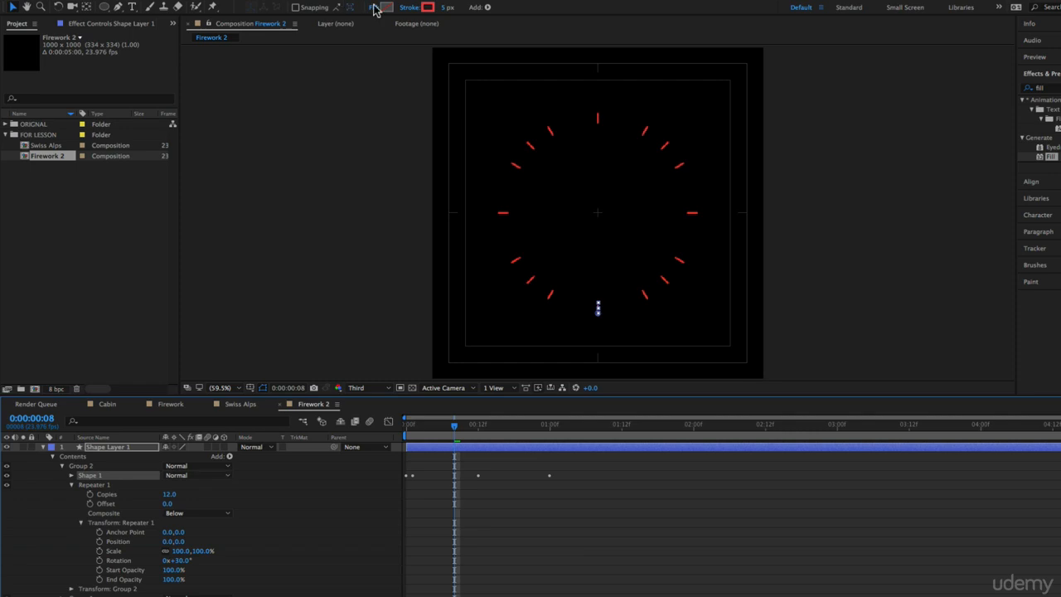
left_click(425, 8)
left_click_drag(868, 283, 874, 268)
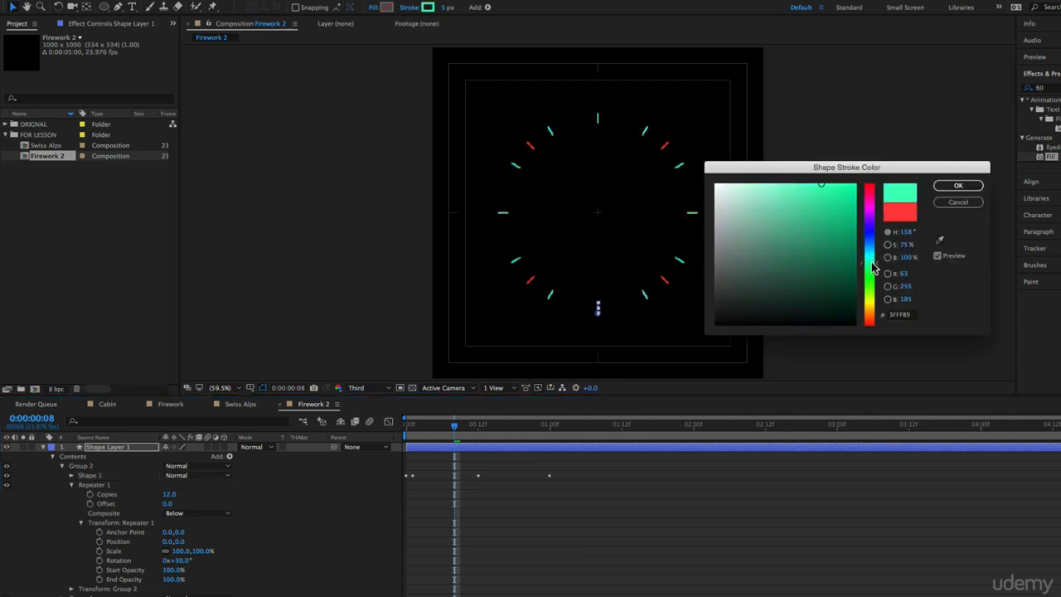
left_click(957, 186)
Preview the two-color burst from the first frame and scrub to frame 7
left_click_drag(458, 431, 389, 427)
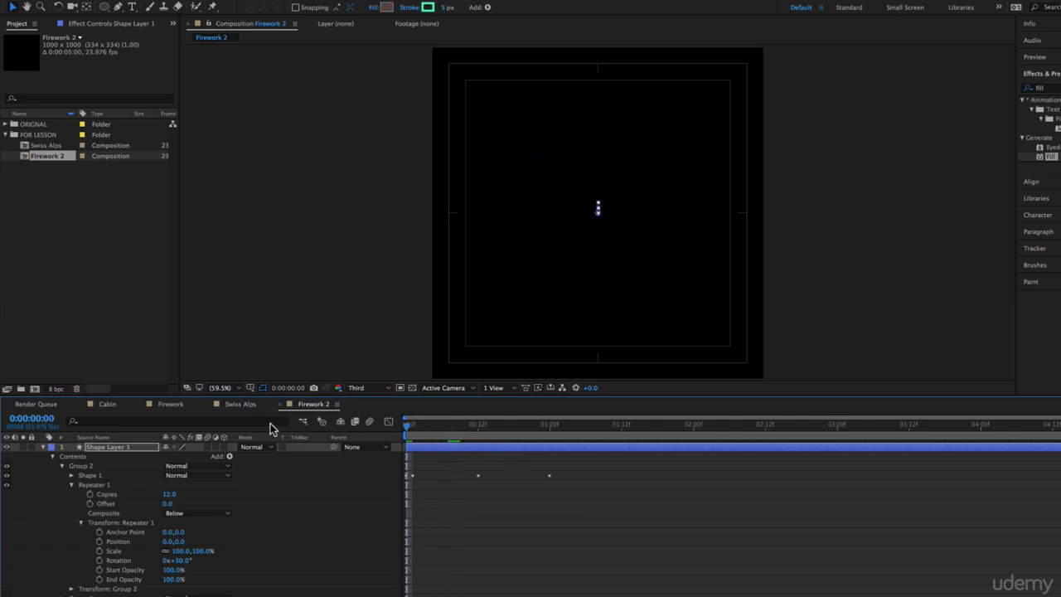
key("space")
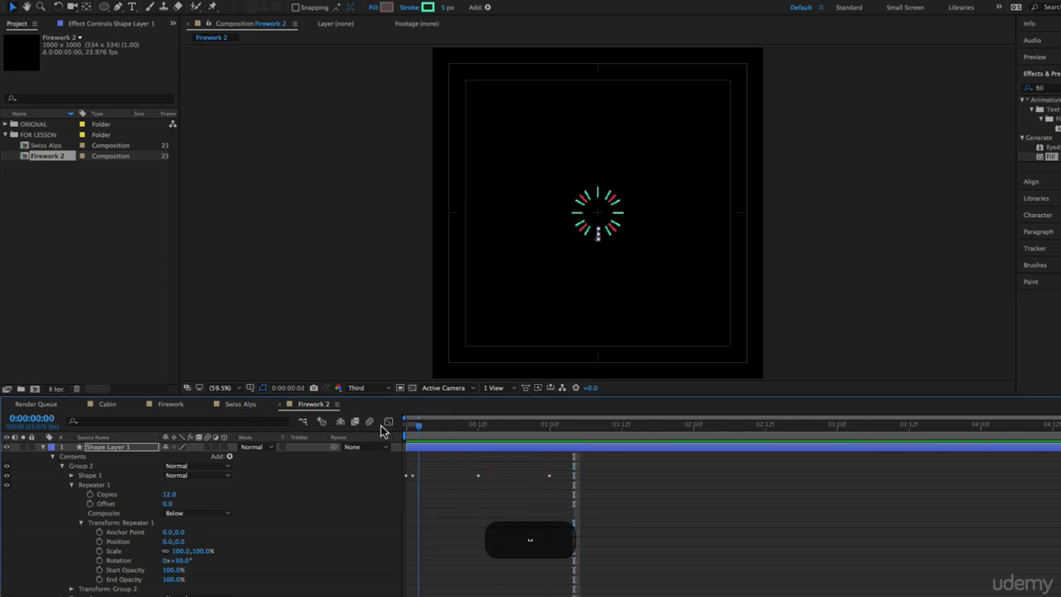
left_click_drag(462, 449, 448, 472)
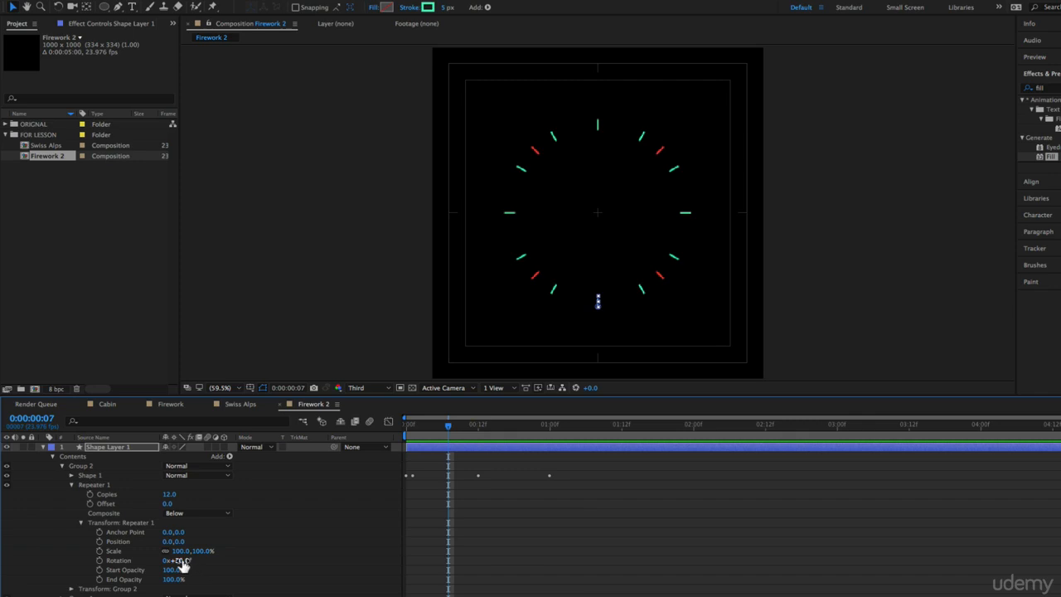
Try a different rotation on Group 2's repeater and undo it
left_click_drag(178, 561, 207, 564)
key("super+z")
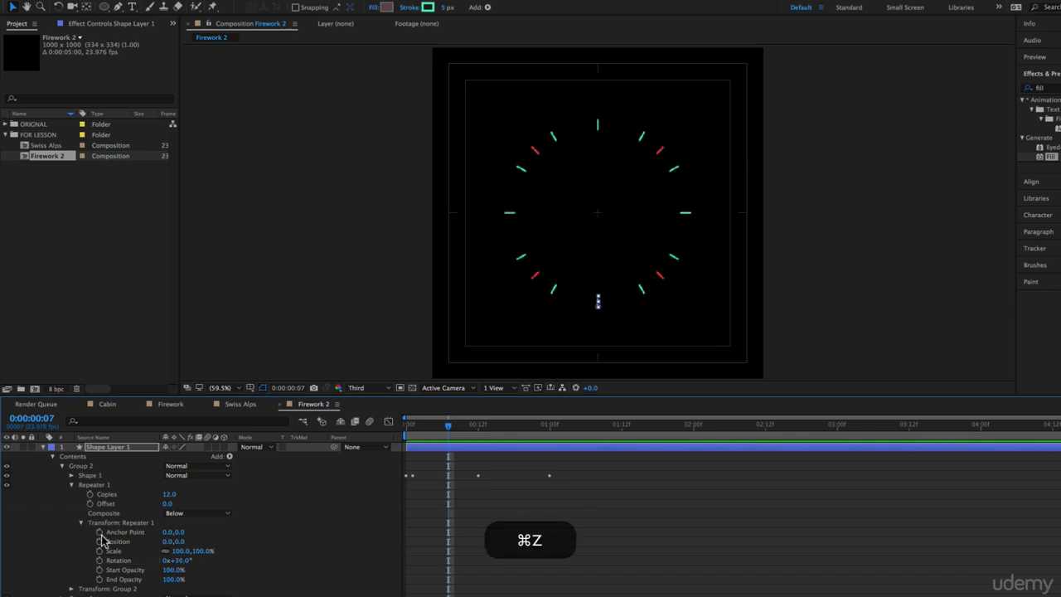
left_click(72, 484)
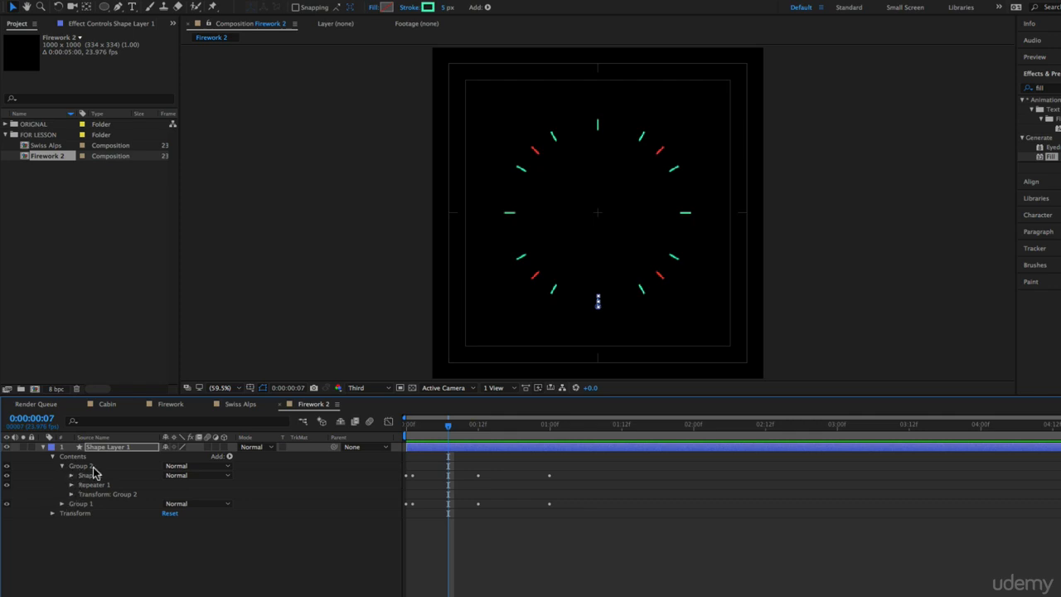
Rotate Group 2 by about 22° through its group transform to offset the green lines from the red ones
left_click(72, 494)
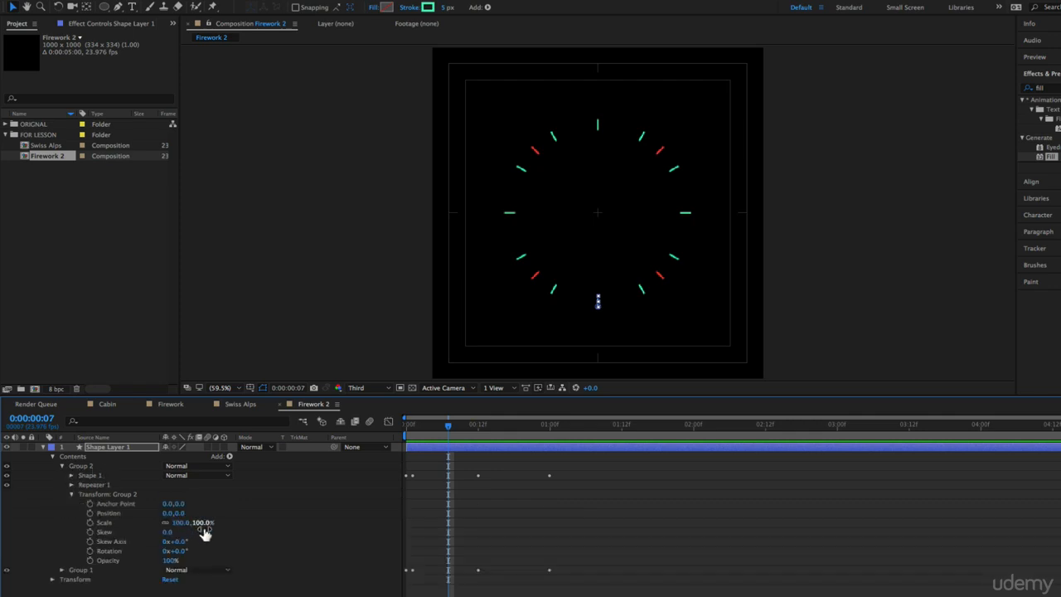
left_click(183, 551)
left_click_drag(182, 550, 201, 561)
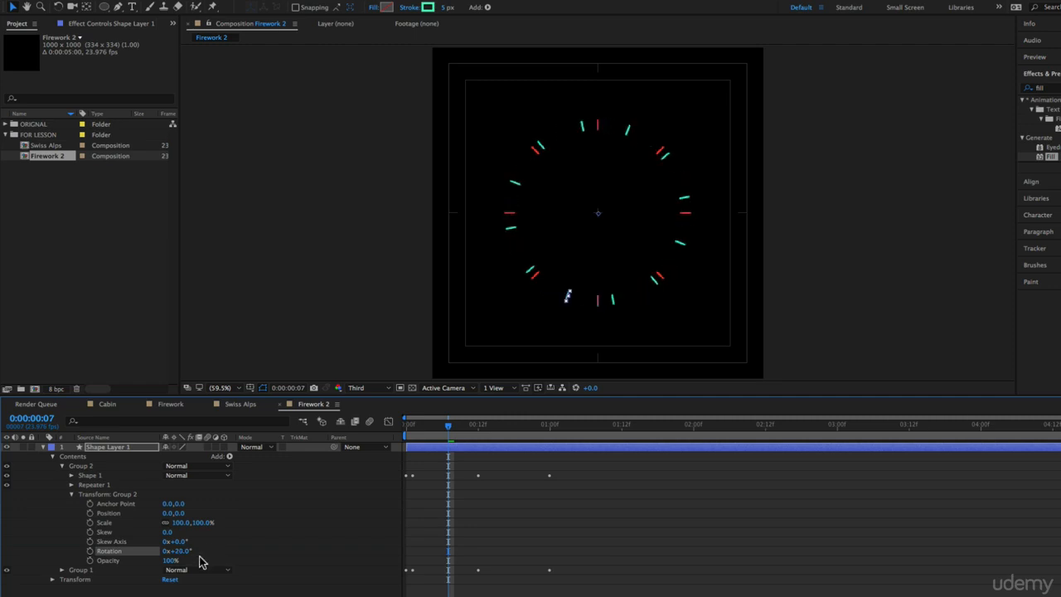
key("super+z")
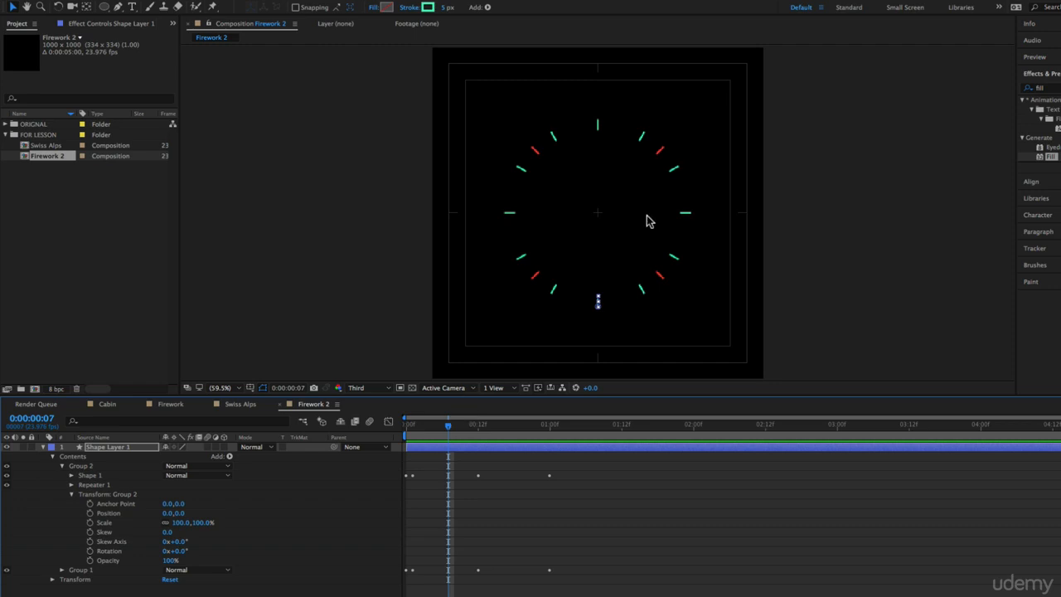
left_click_drag(176, 551, 192, 552)
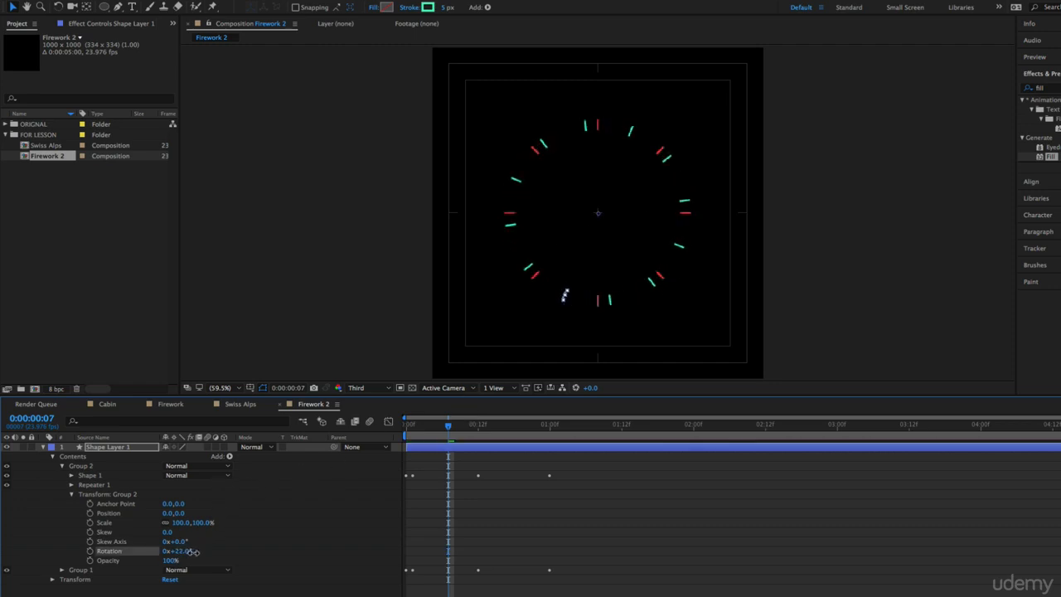
Preview the two-color burst with the rotated green lines and return to the first frame
left_click(639, 532)
key("space")
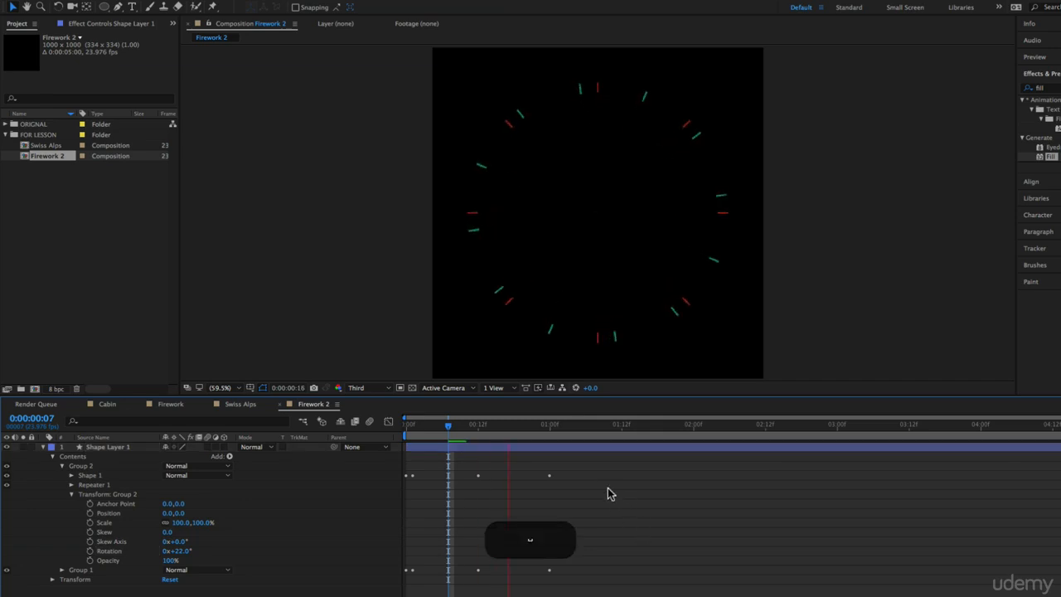
key("space")
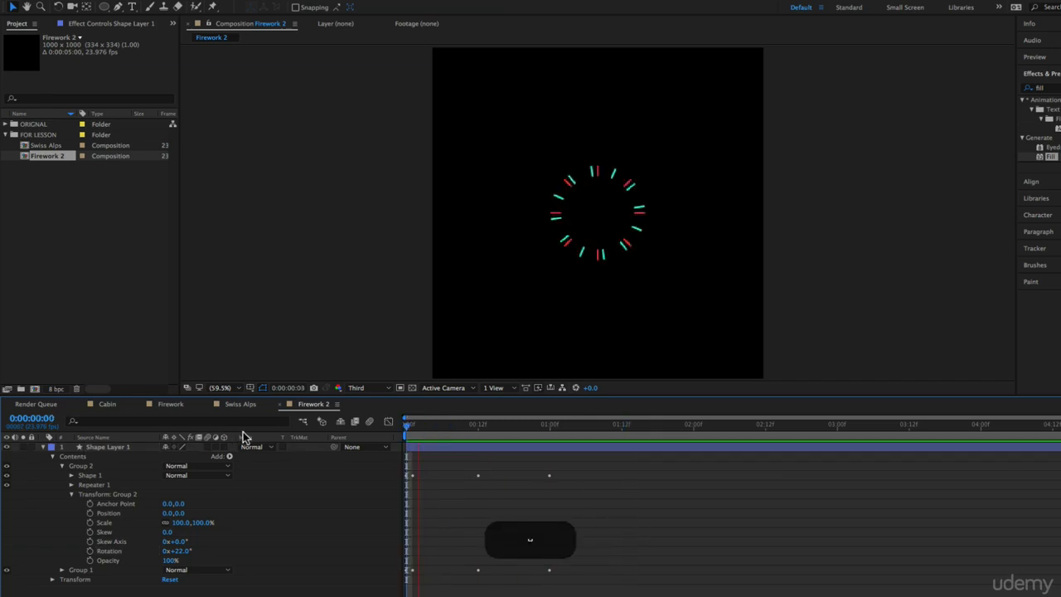
key("space")
left_click_drag(447, 426, 398, 436)
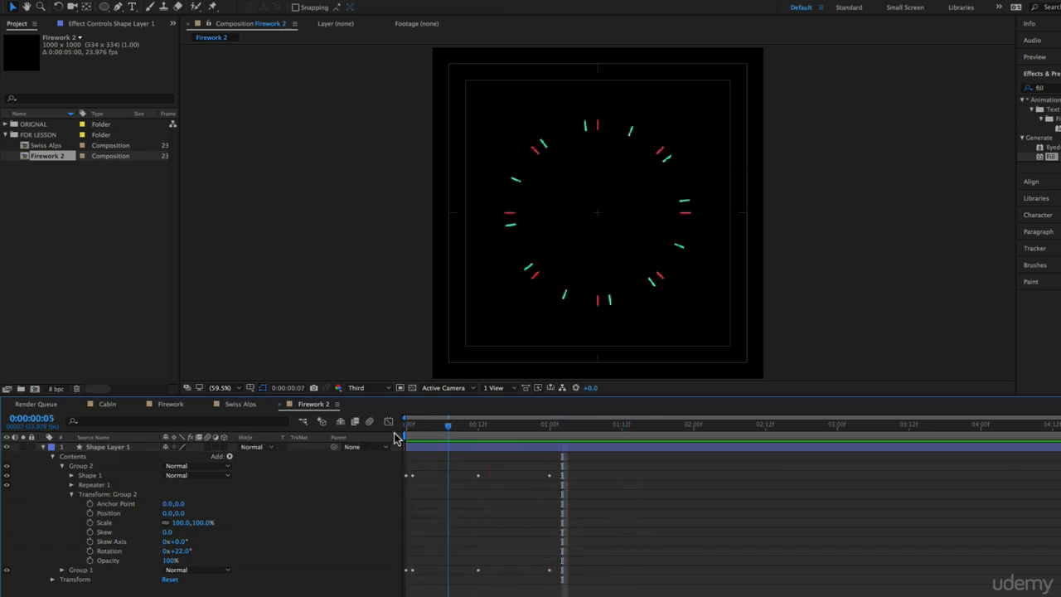
Reveal the animated properties, delay Group 2's position and opacity keyframes to start at about frame 5, and preview the staggered burst
left_click(78, 467)
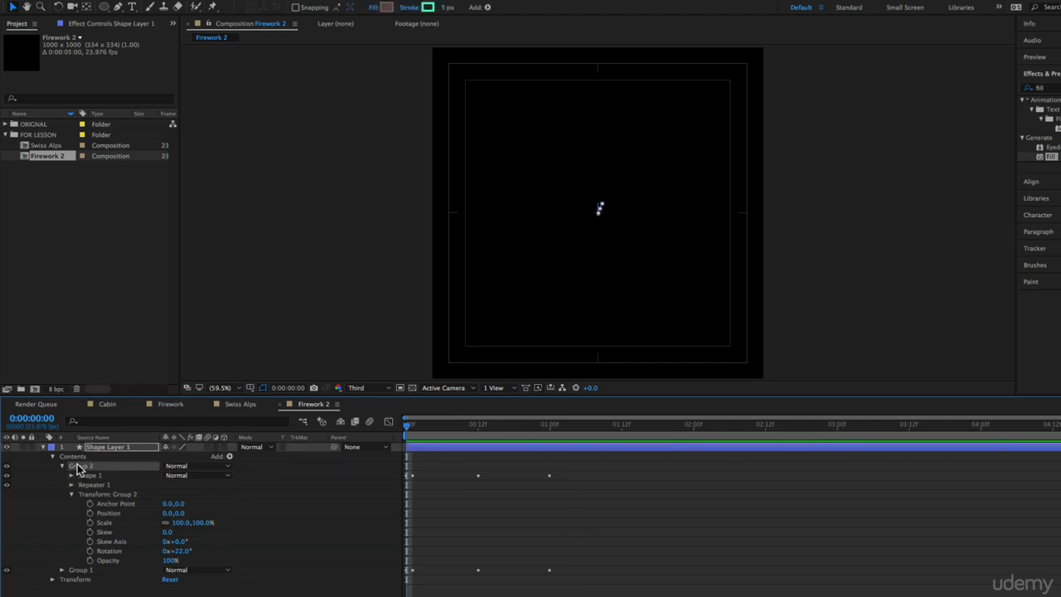
mouse_move(435, 429)
left_mouse_down()
mouse_move(568, 426)
mouse_move(191, 447)
left_mouse_up()
key("u")
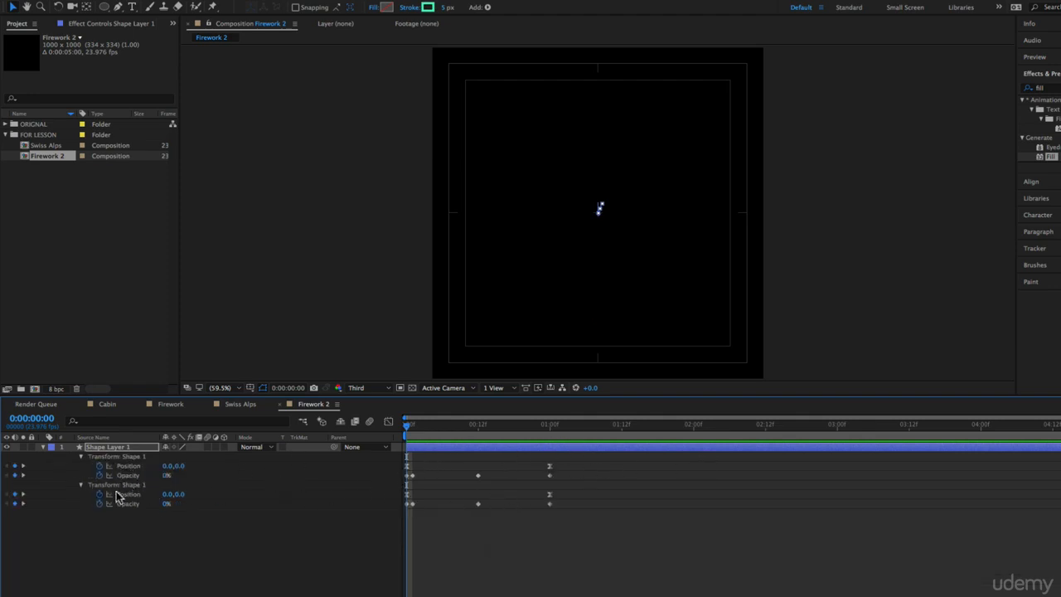
mouse_move(476, 426)
left_mouse_down()
mouse_move(495, 431)
mouse_move(472, 425)
left_mouse_up()
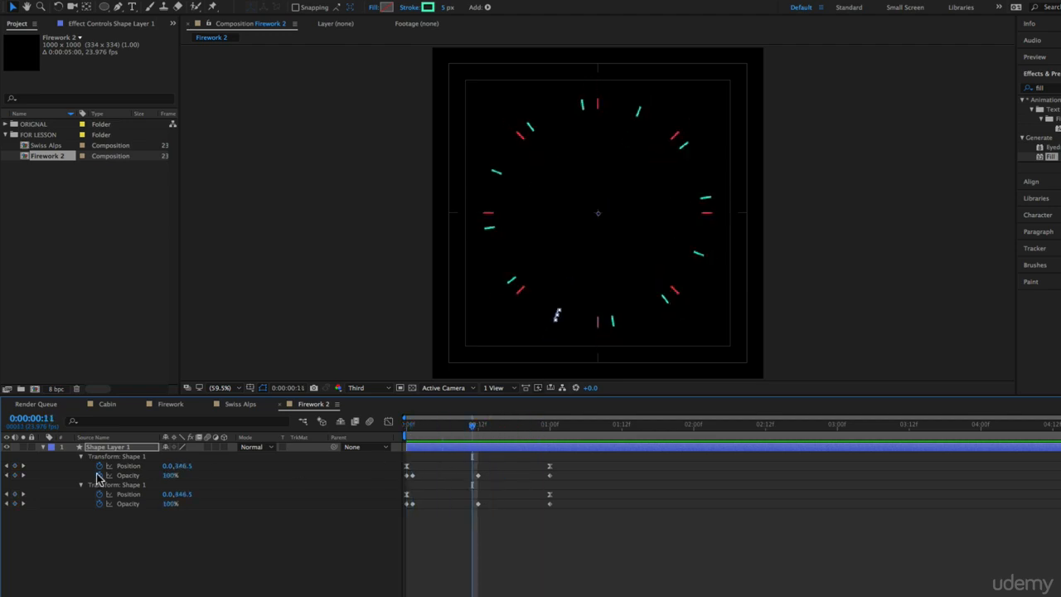
left_click_drag(570, 485, 440, 472)
left_click_drag(425, 425, 428, 469)
key("space")
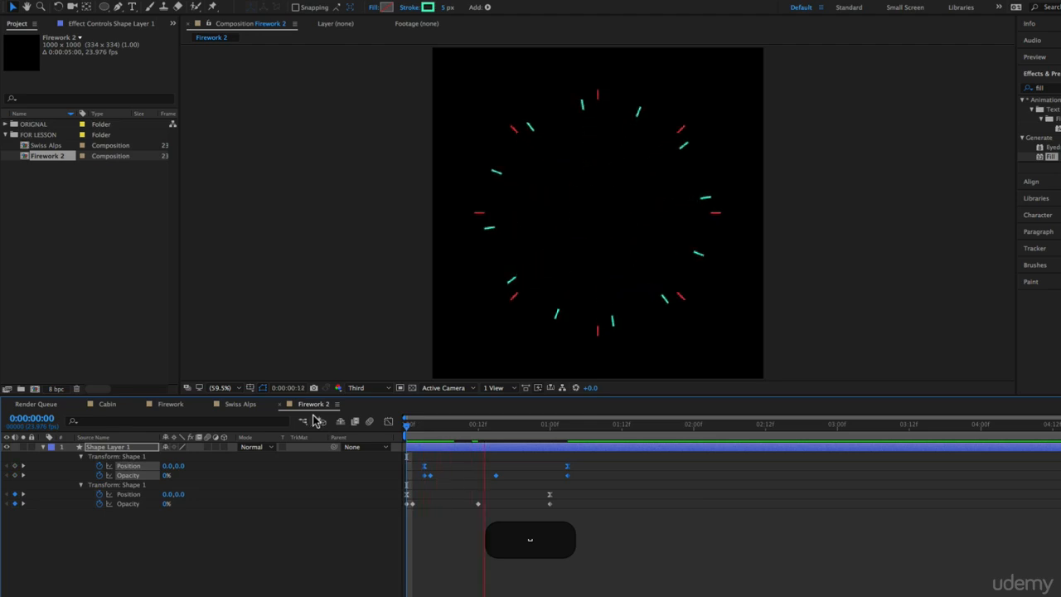
left_click_drag(423, 471, 436, 469)
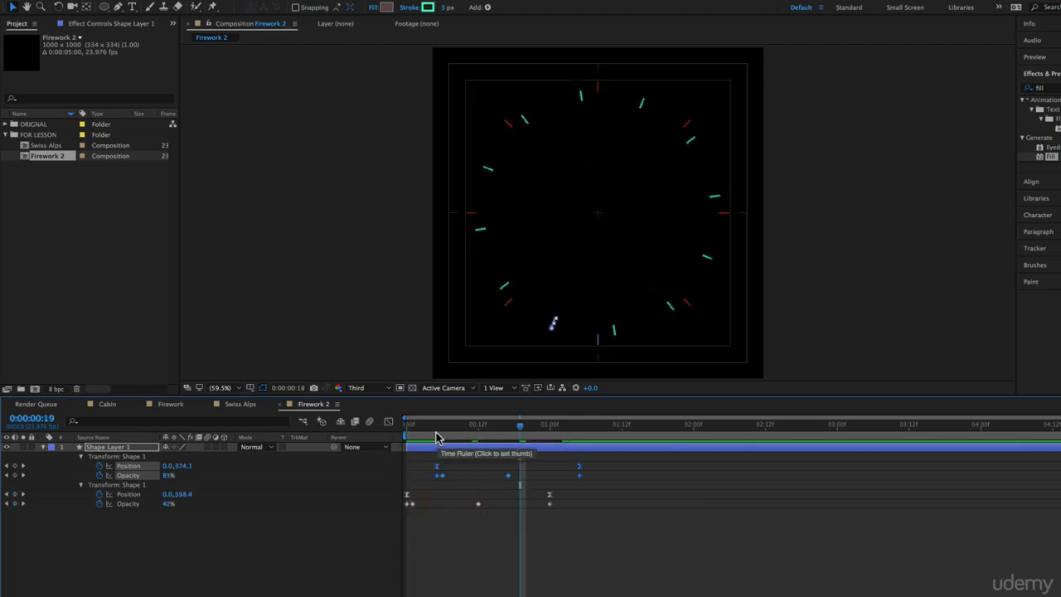
key("space")
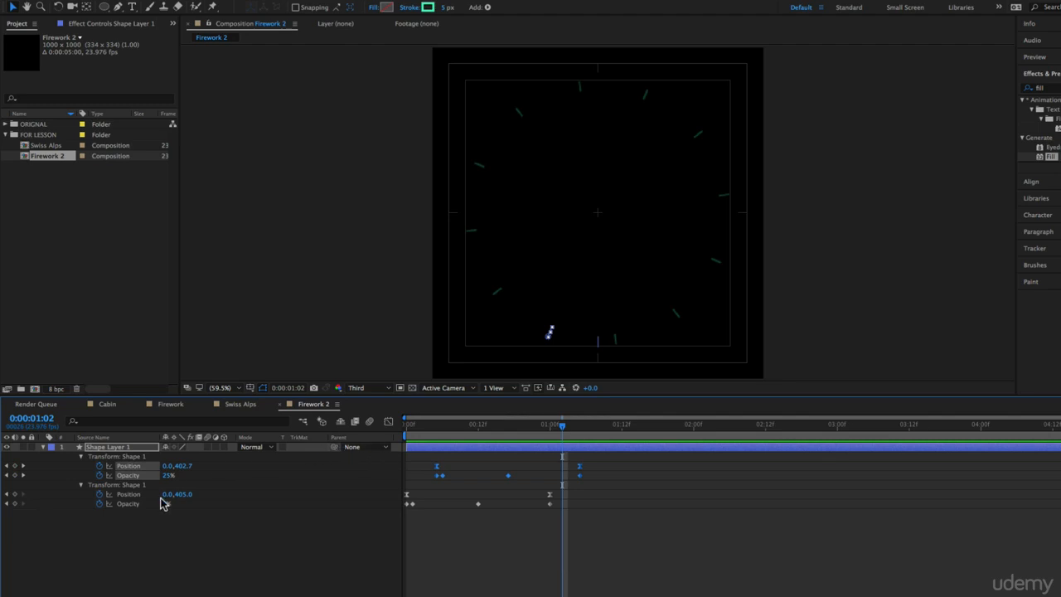
Return to the layer's full contents and duplicate Group 2 to make a third group
left_click(182, 544)
left_click(43, 448)
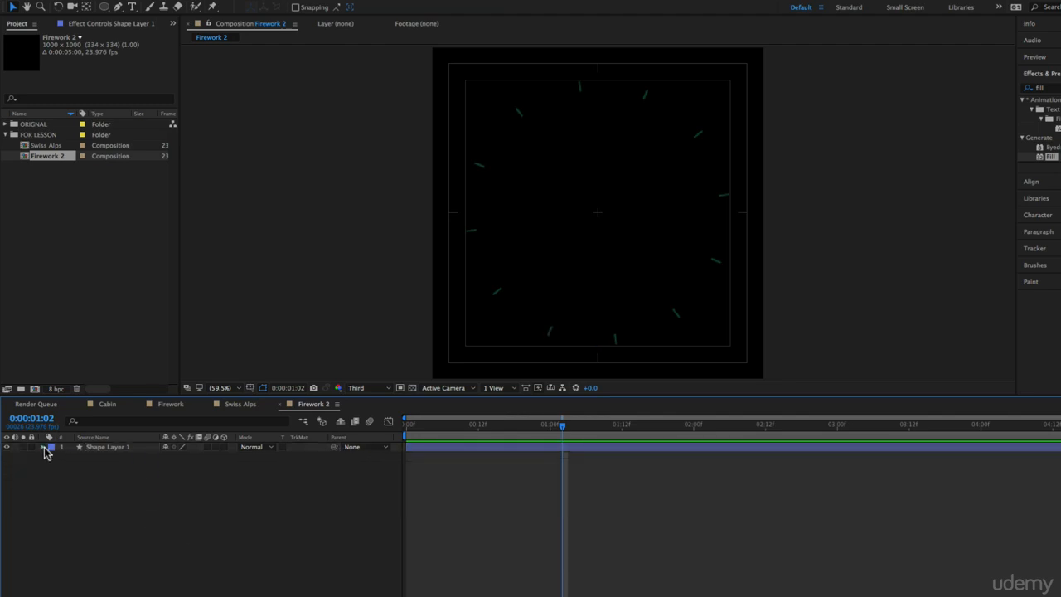
left_click(43, 447)
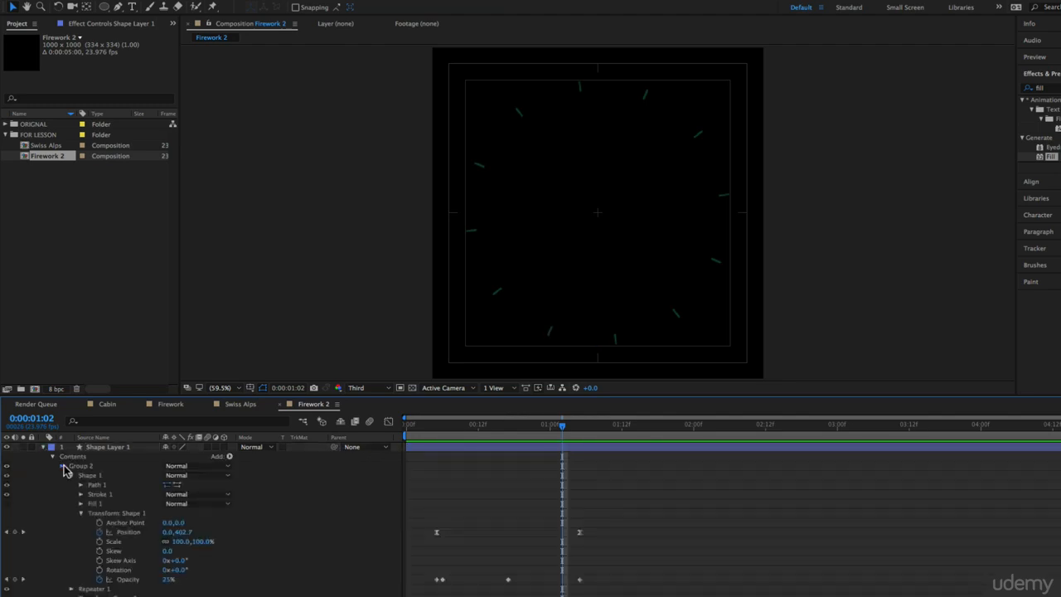
left_click(63, 466)
left_click(93, 466)
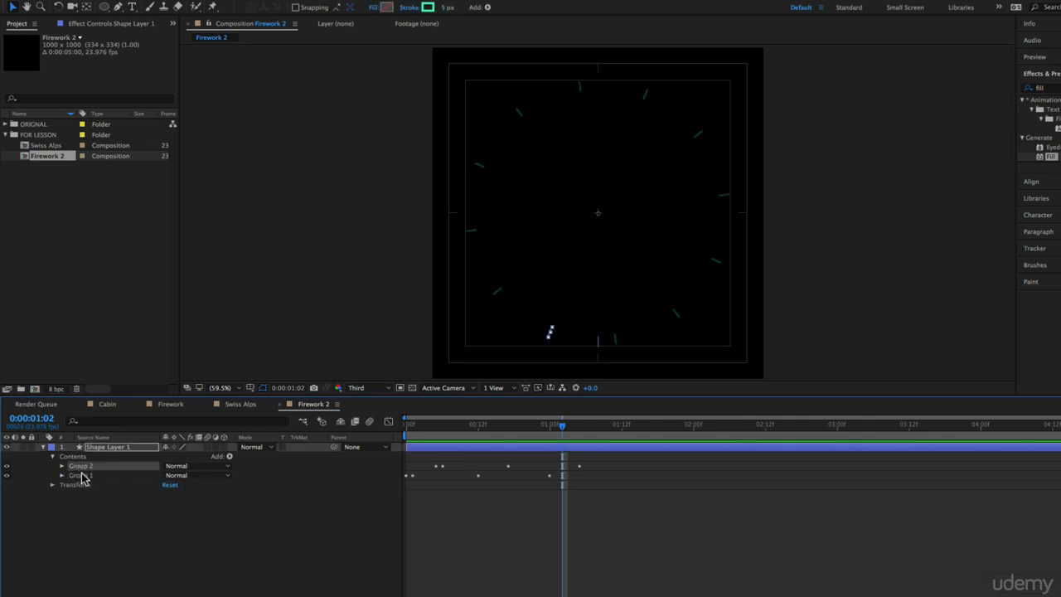
key("super+d")
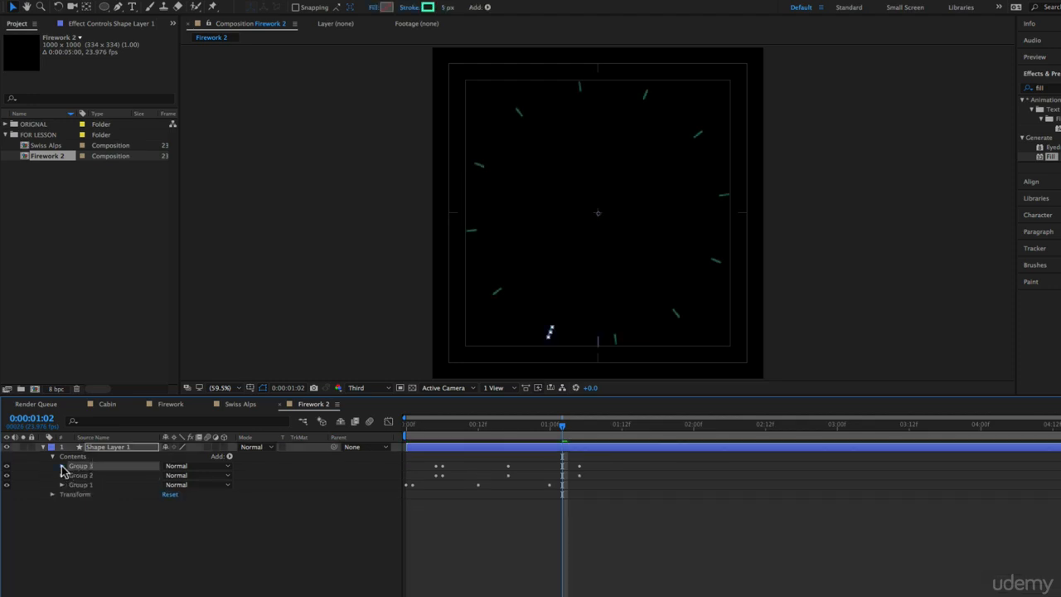
Reveal the keyframes and delay Group 3's position and opacity keyframes to start at about frame 12
left_click(62, 467)
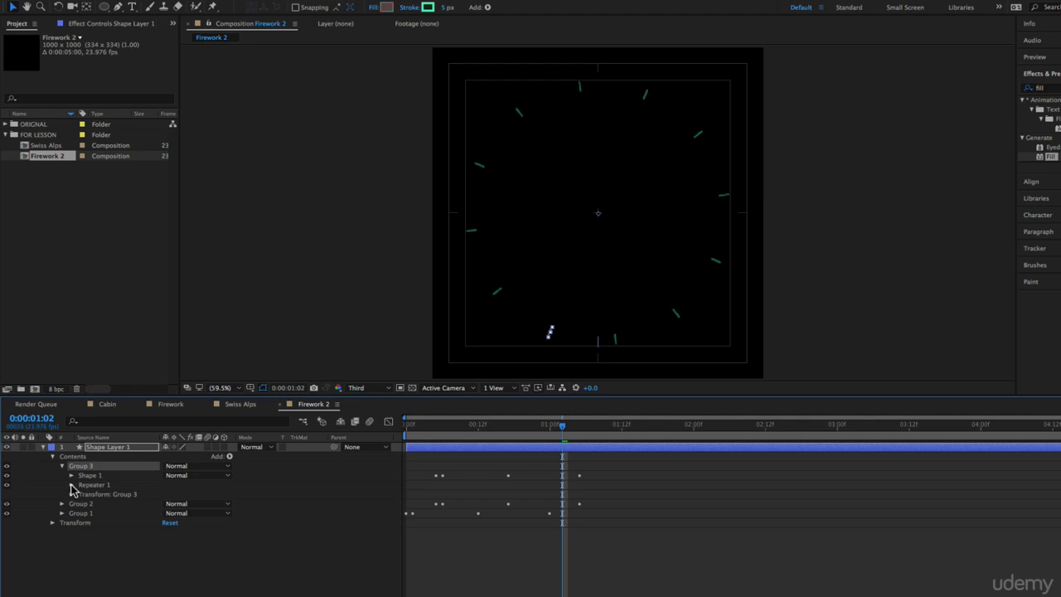
key("u")
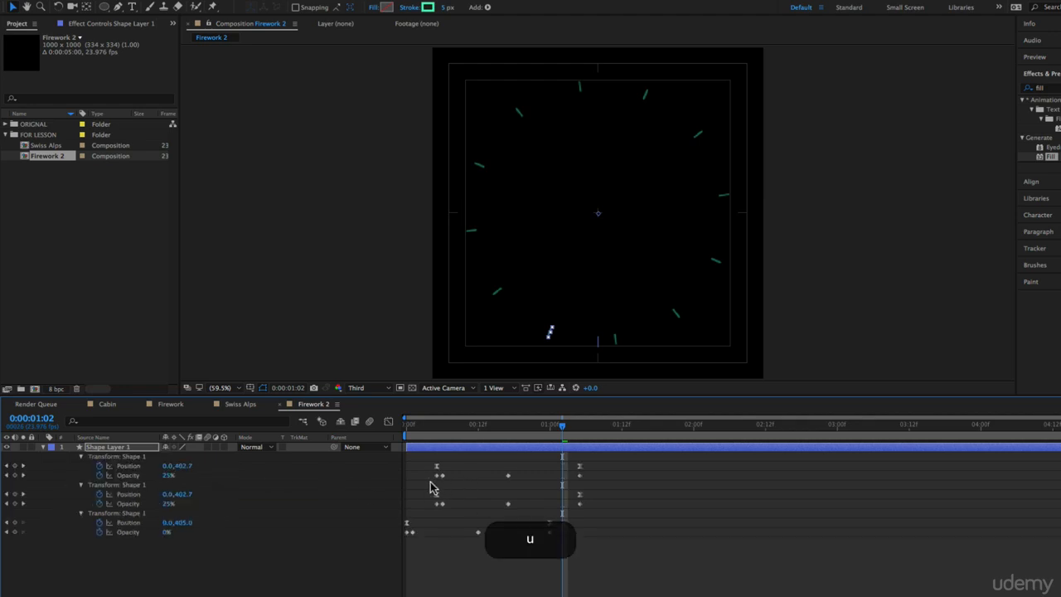
left_click_drag(430, 488, 620, 479)
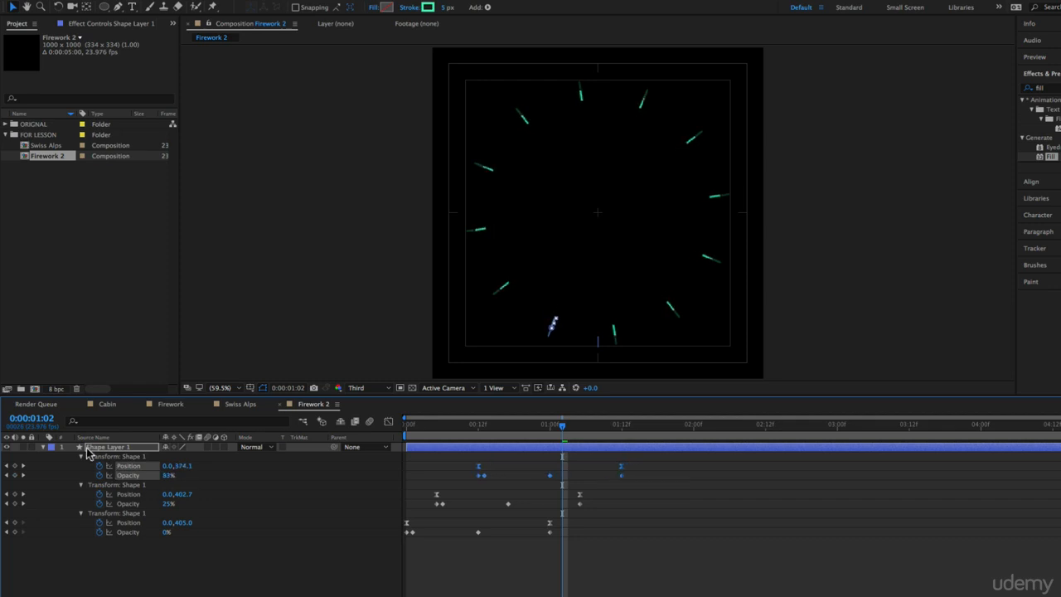
Change the stroke color of Shape 1 in Group 3 to blue 0367FD
left_click(43, 447)
left_click(43, 447)
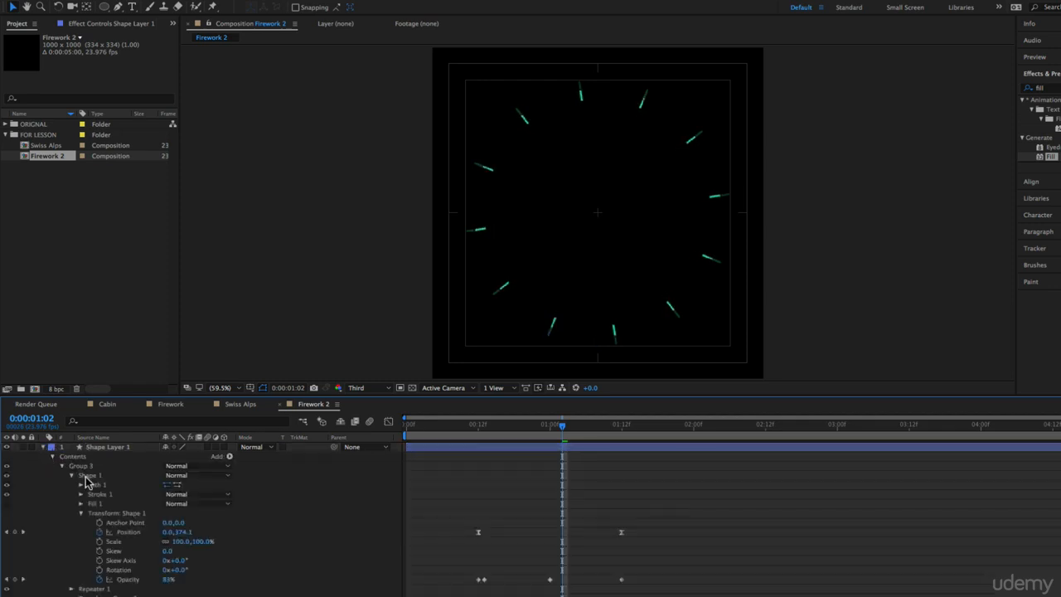
left_click(87, 475)
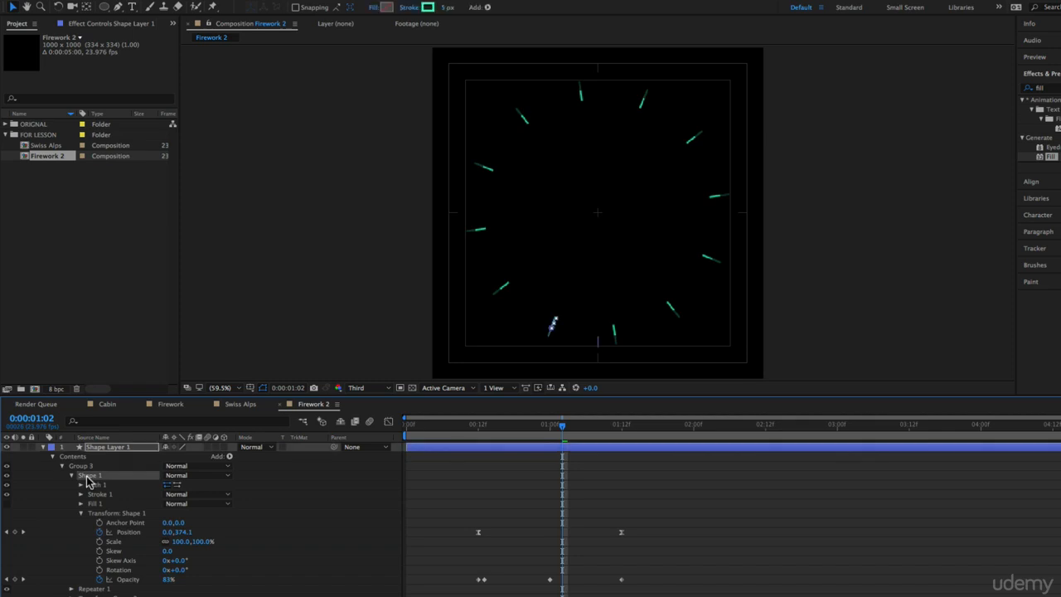
left_click(428, 8)
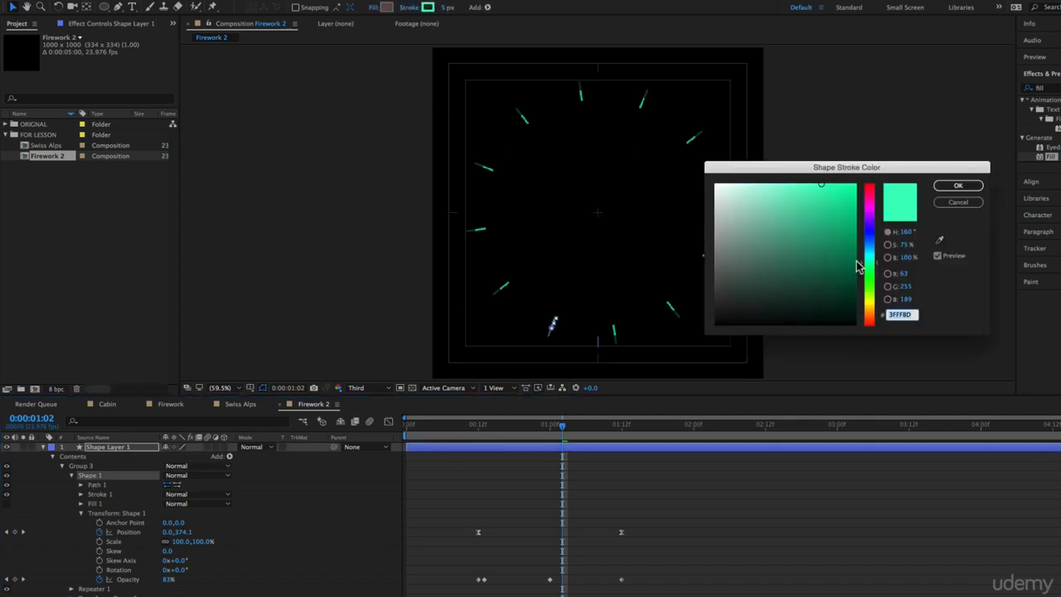
mouse_move(859, 265)
left_mouse_down()
mouse_move(875, 235)
mouse_move(875, 244)
left_mouse_up()
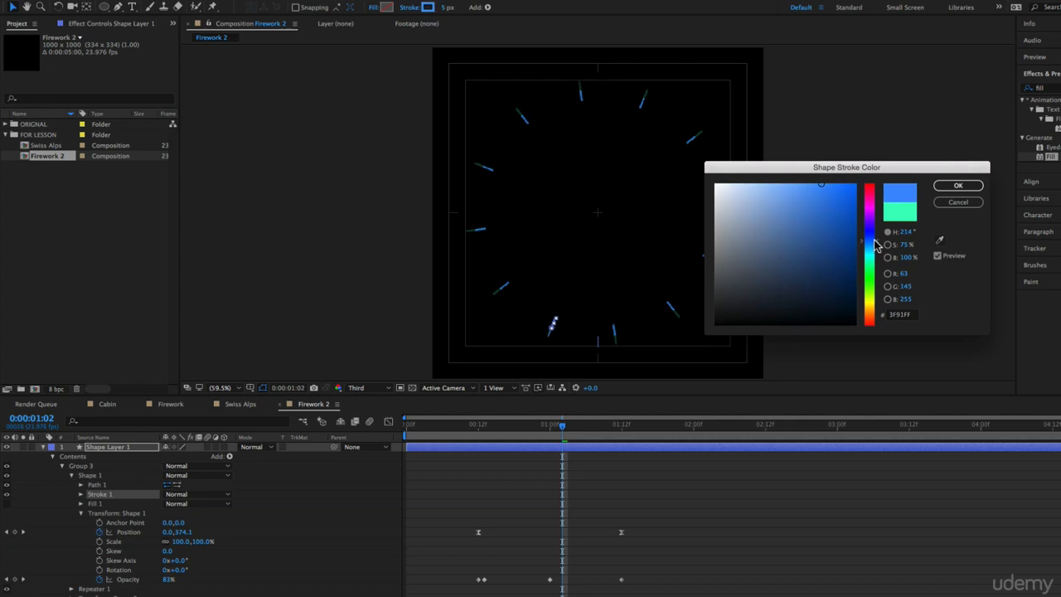
left_click_drag(842, 212, 853, 184)
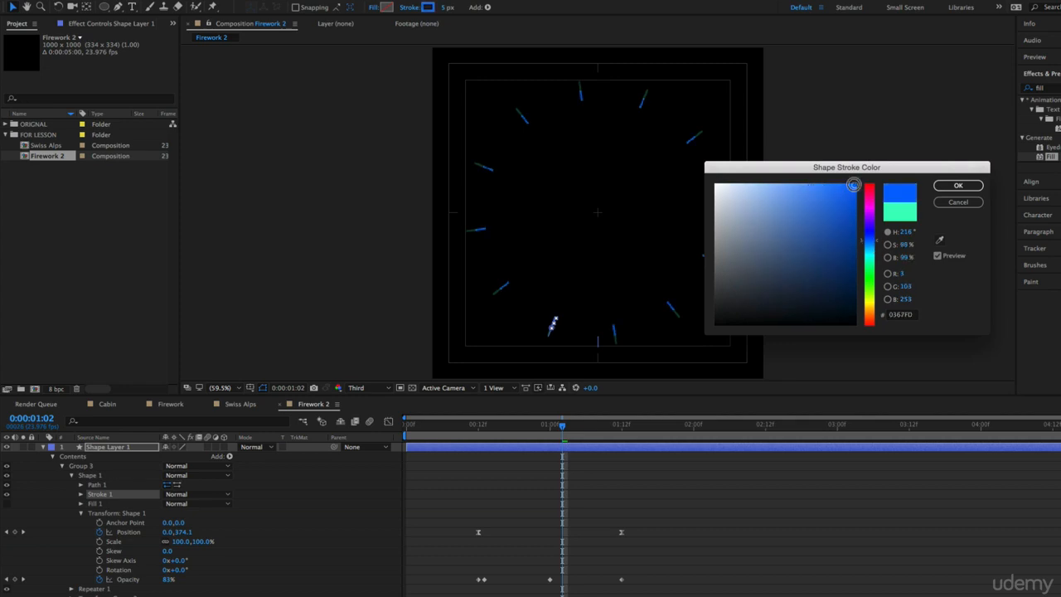
left_click(961, 184)
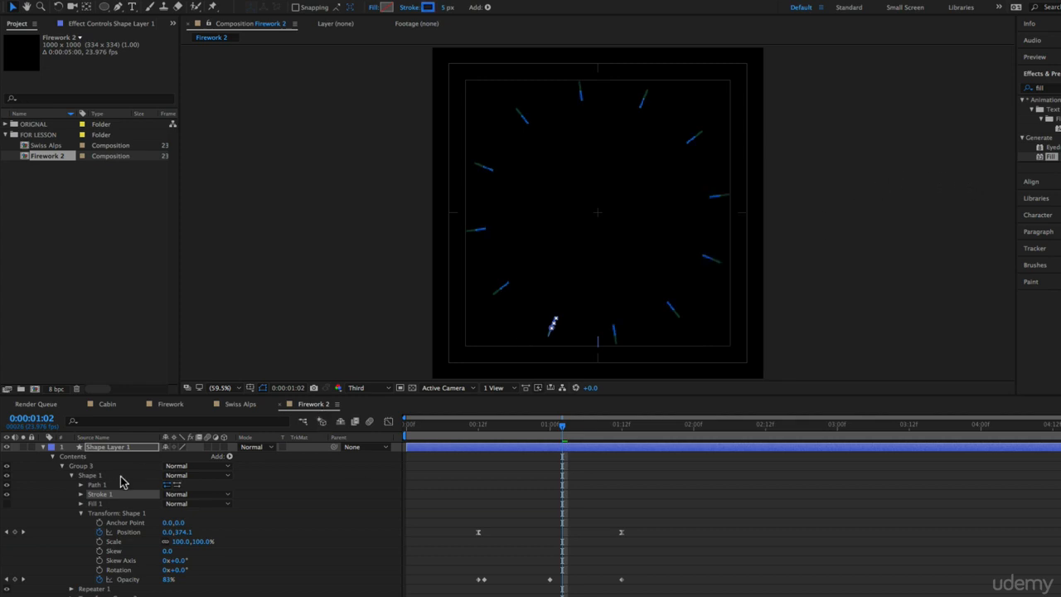
Set the copies of Group 3's repeater to 24
left_click(71, 475)
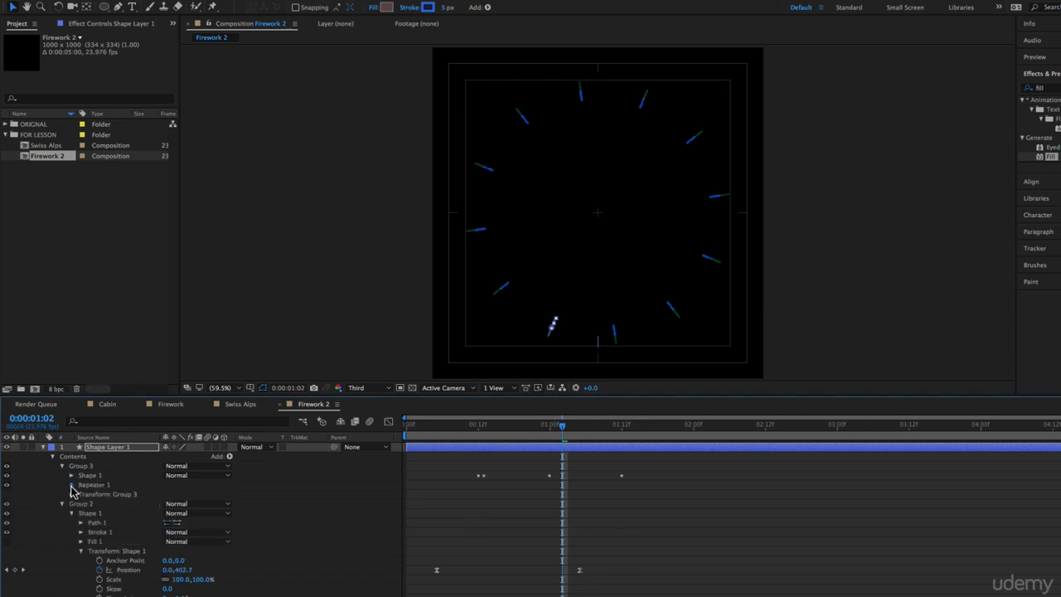
left_click(71, 485)
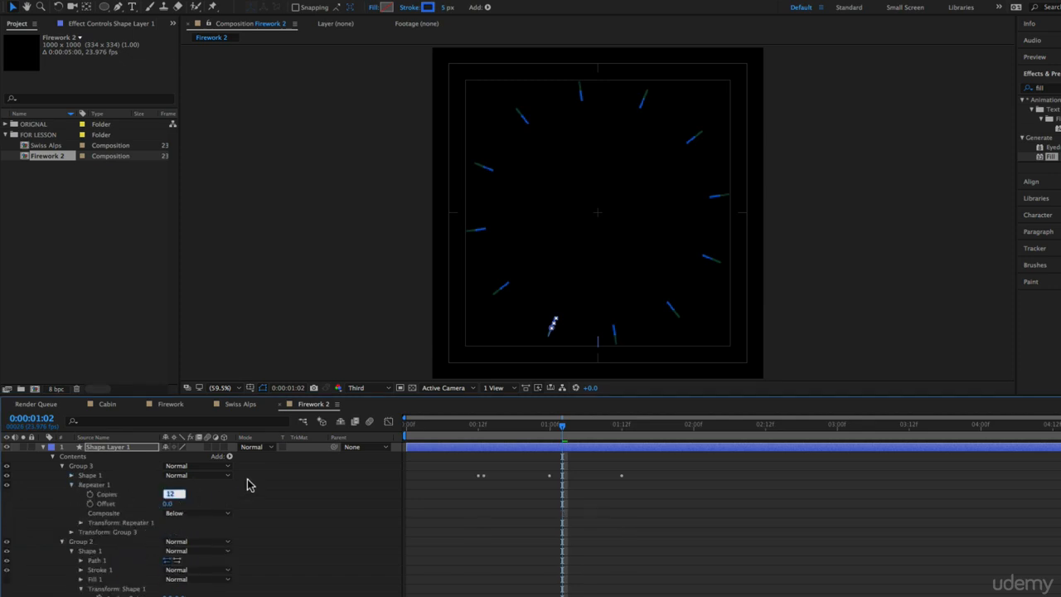
type("2")
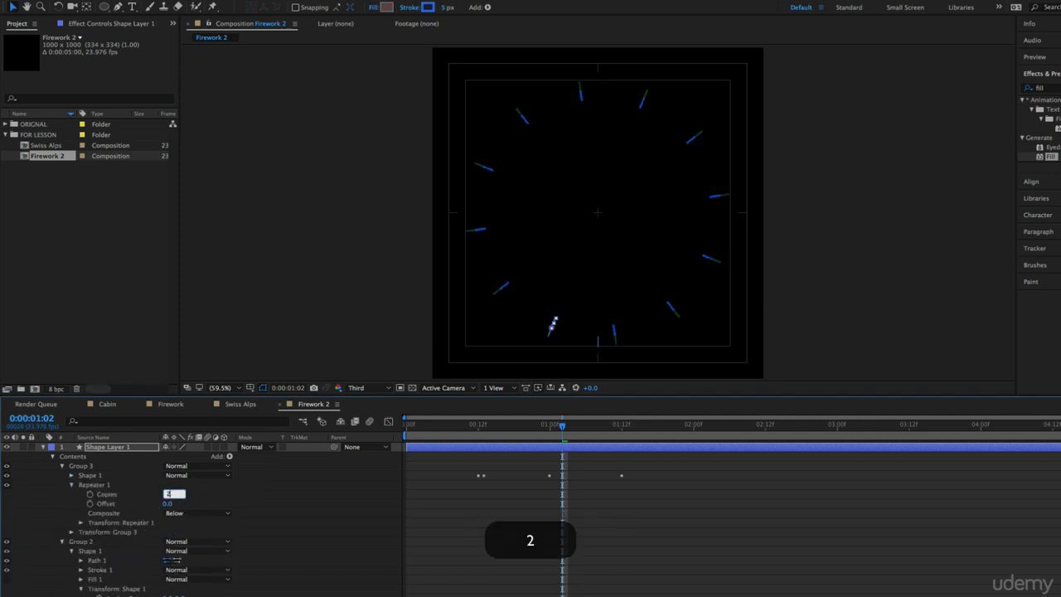
key("Return")
Switch to the Calculator and divide 360 by 24 to find the rotation per copy
key("super+Tab")
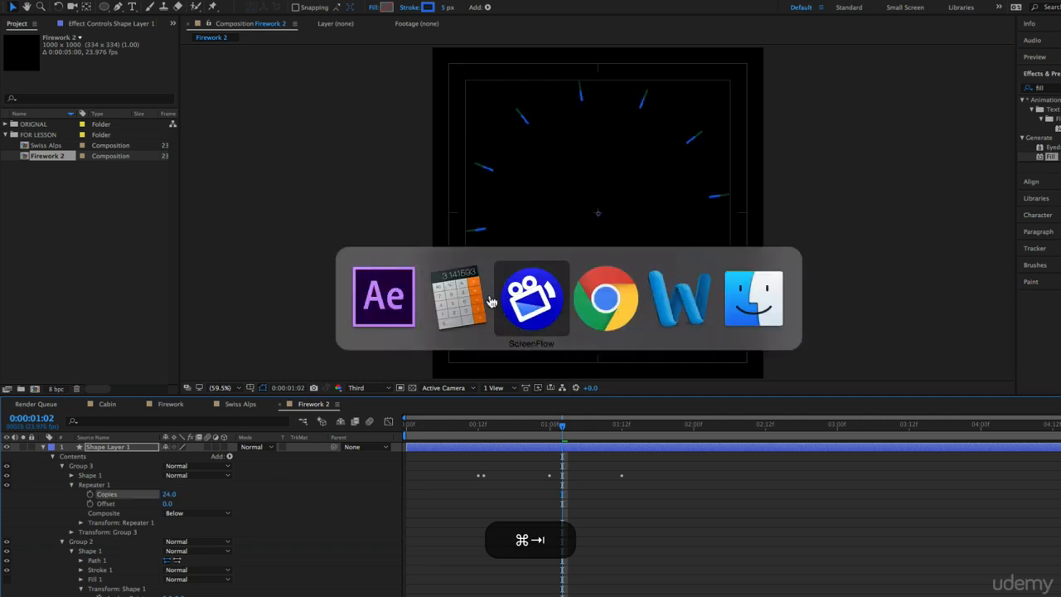
left_click(844, 142)
type("360/24")
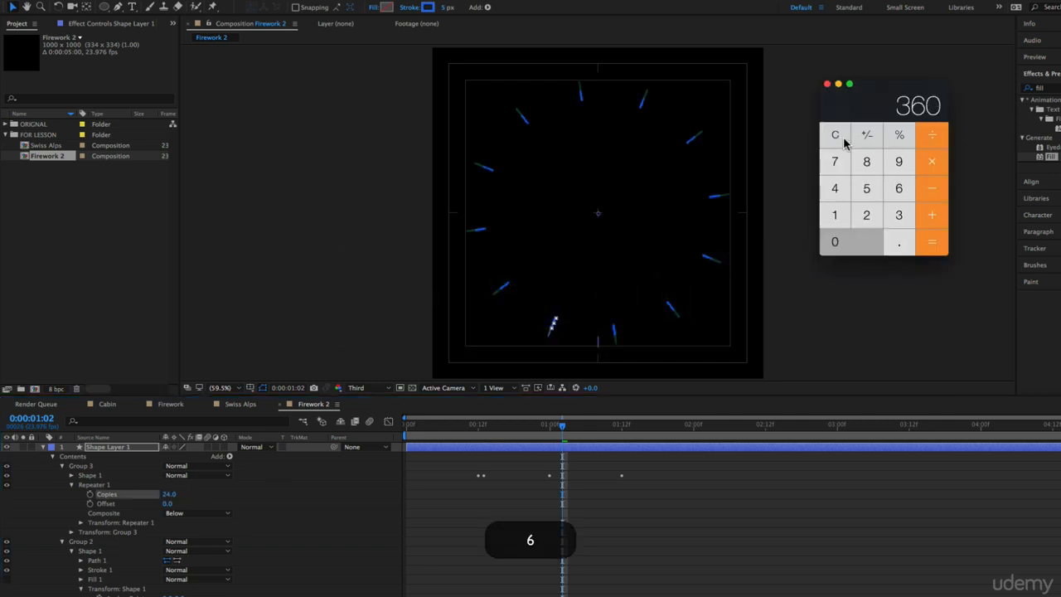
key("Return")
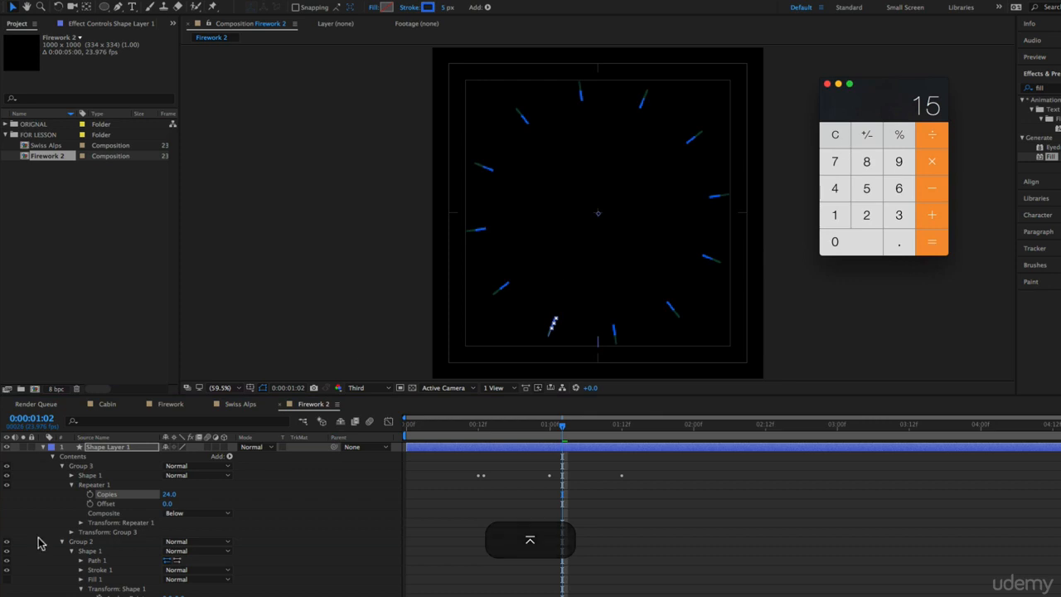
Set the rotation in the transform of Group 3's repeater to 15°
left_click(80, 529)
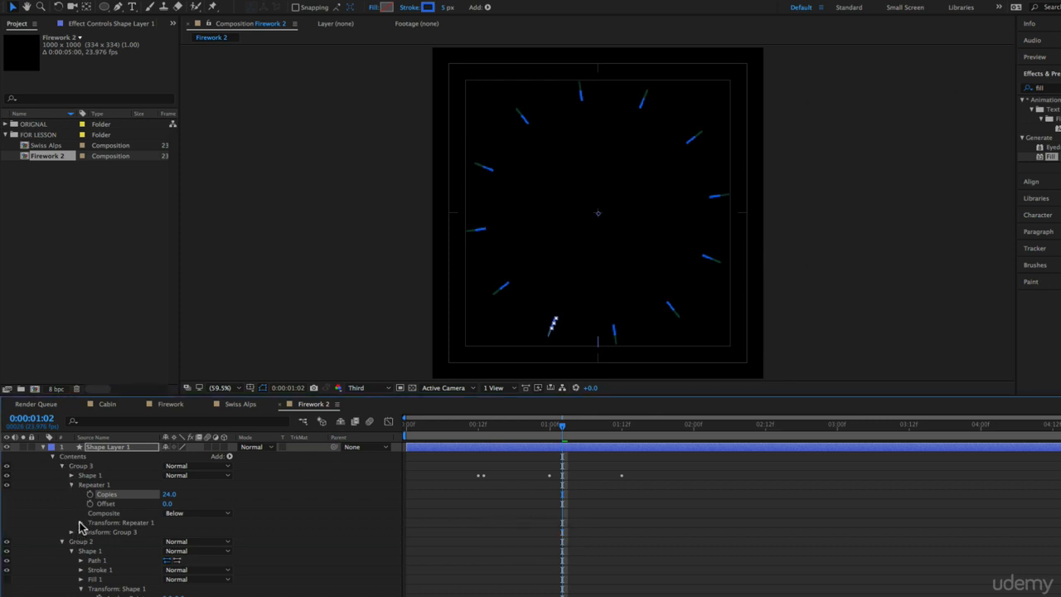
left_click(82, 522)
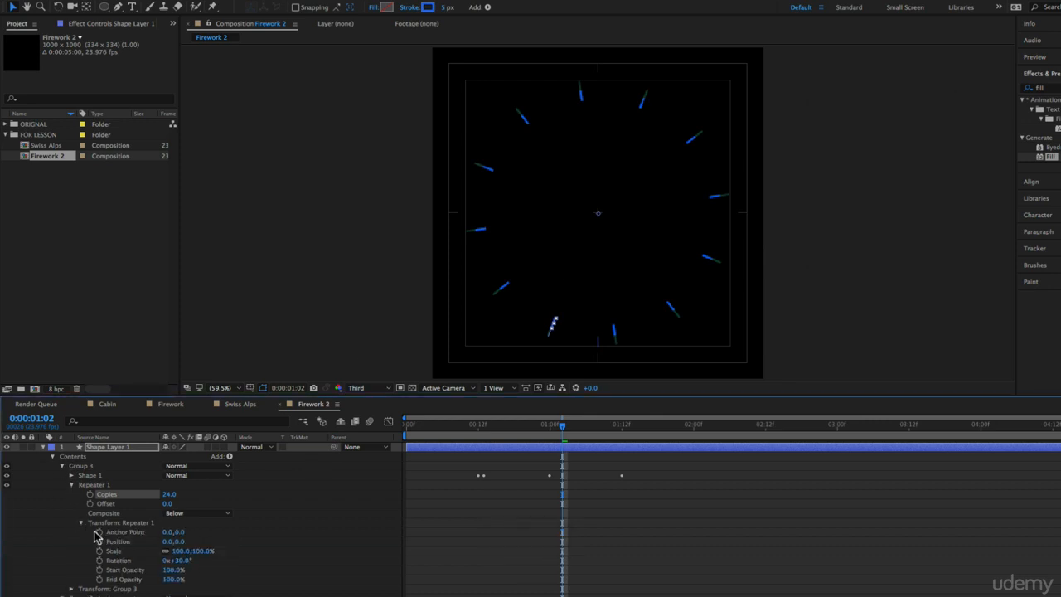
left_click(80, 523)
left_click(81, 523)
type("15")
key("Return")
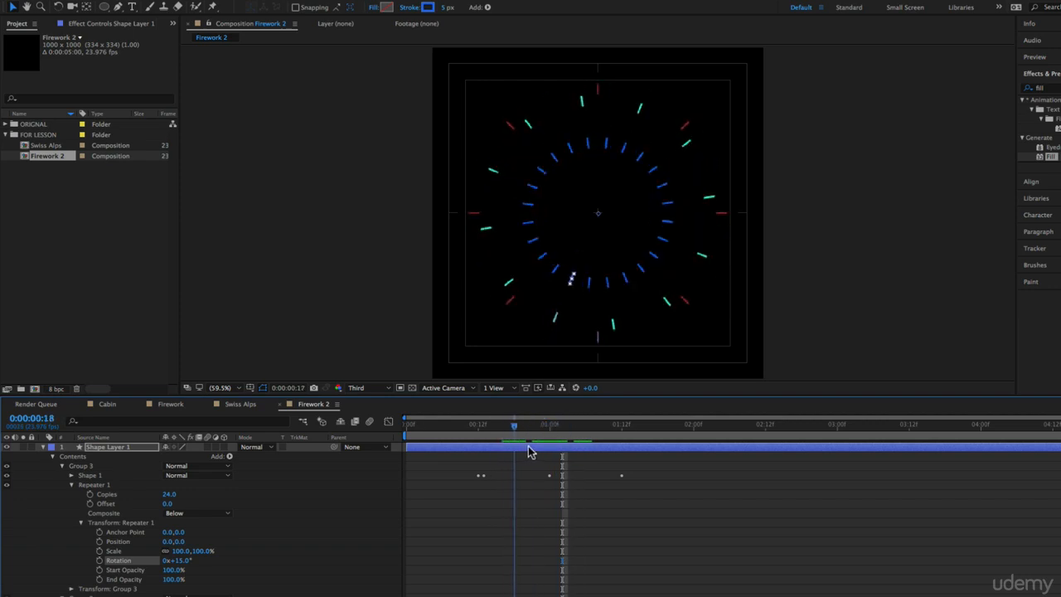
Preview the three-color burst from the first frame and move the playhead to frame 22
left_click_drag(529, 446, 365, 449)
key("space")
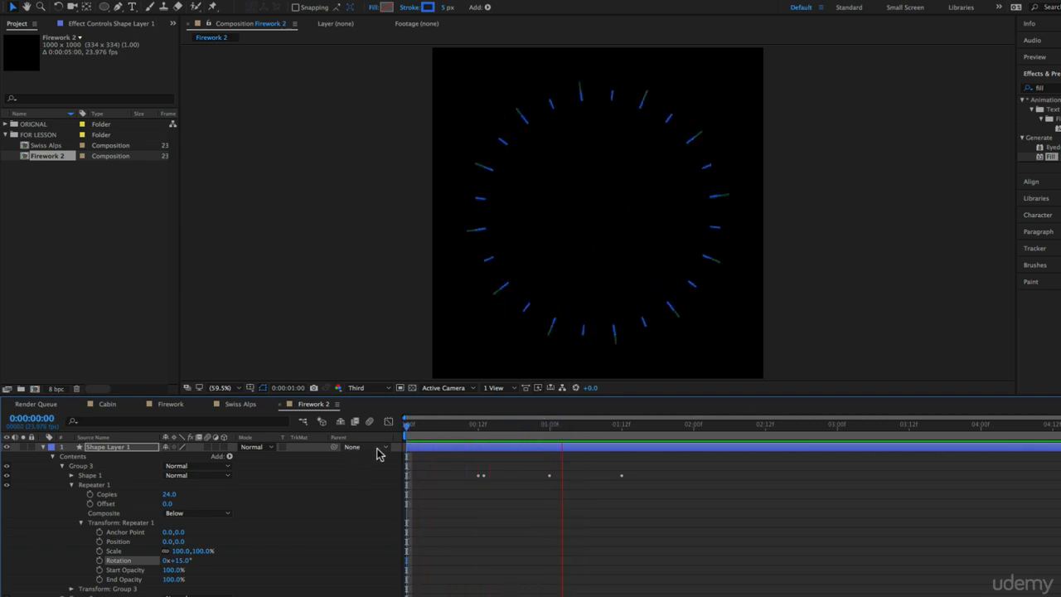
key("space")
left_click(535, 431)
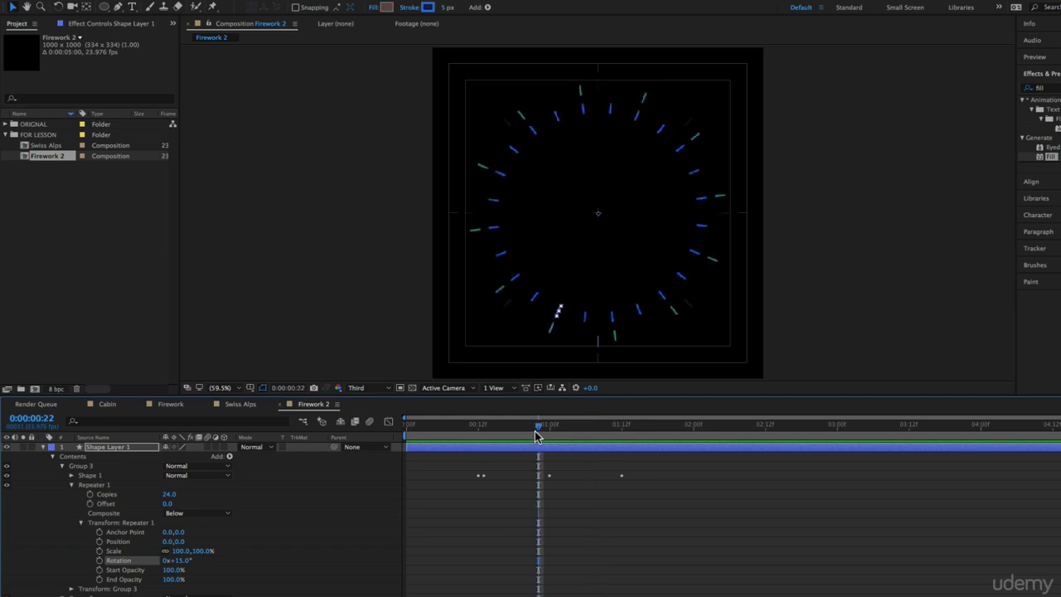
Shift Group 3's position and opacity keyframes earlier to start at about frame 9, and preview the burst from the first frame
key("u")
left_click_drag(466, 480, 605, 466)
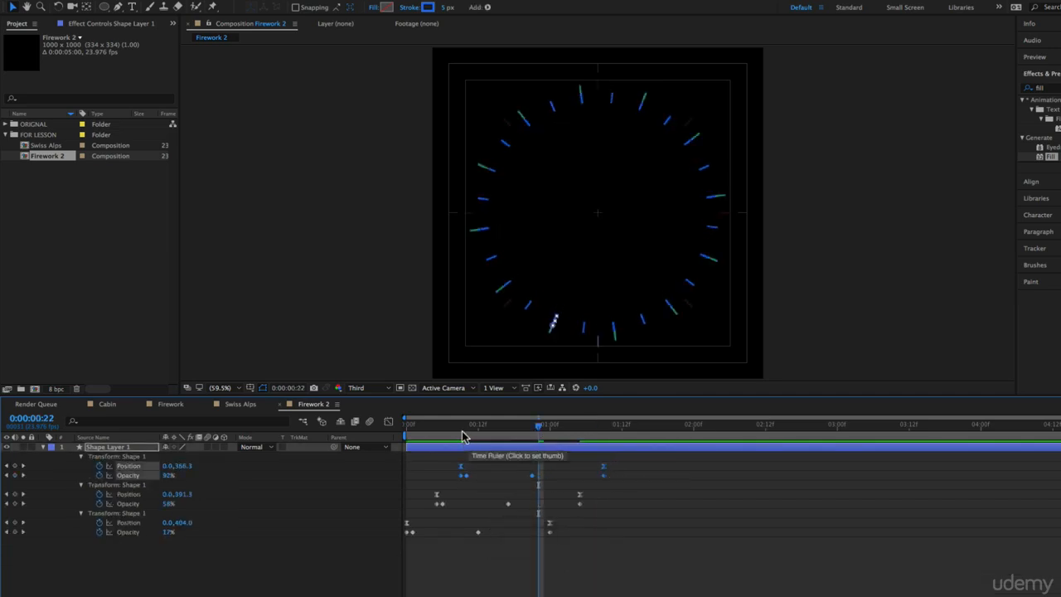
left_click_drag(463, 432, 402, 436)
key("space")
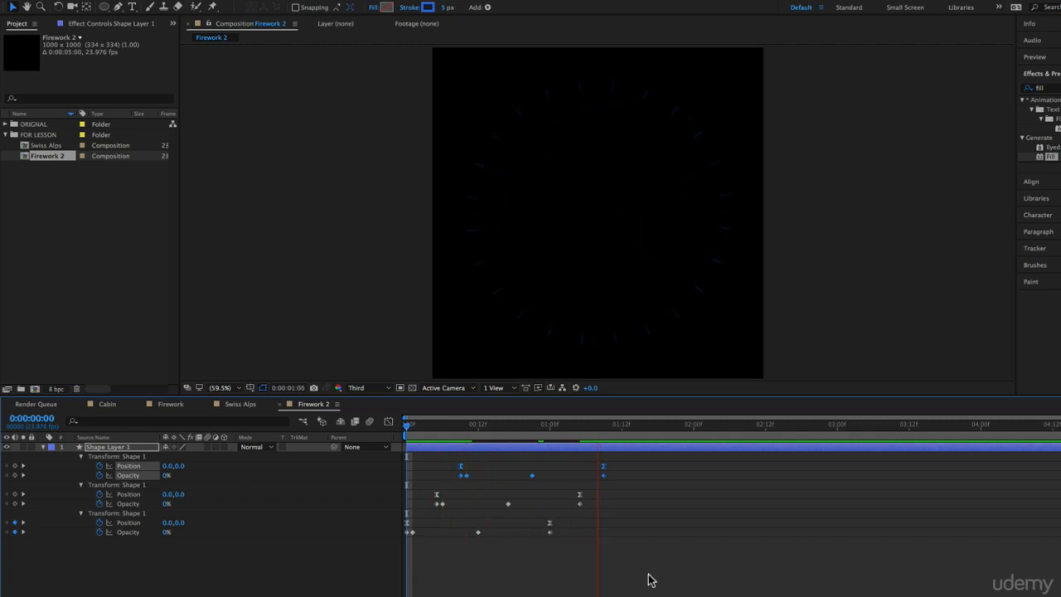
Preview the three-color burst from the first frame to judge the timing of the groups
key("space")
left_click_drag(467, 426, 126, 418)
key("space")
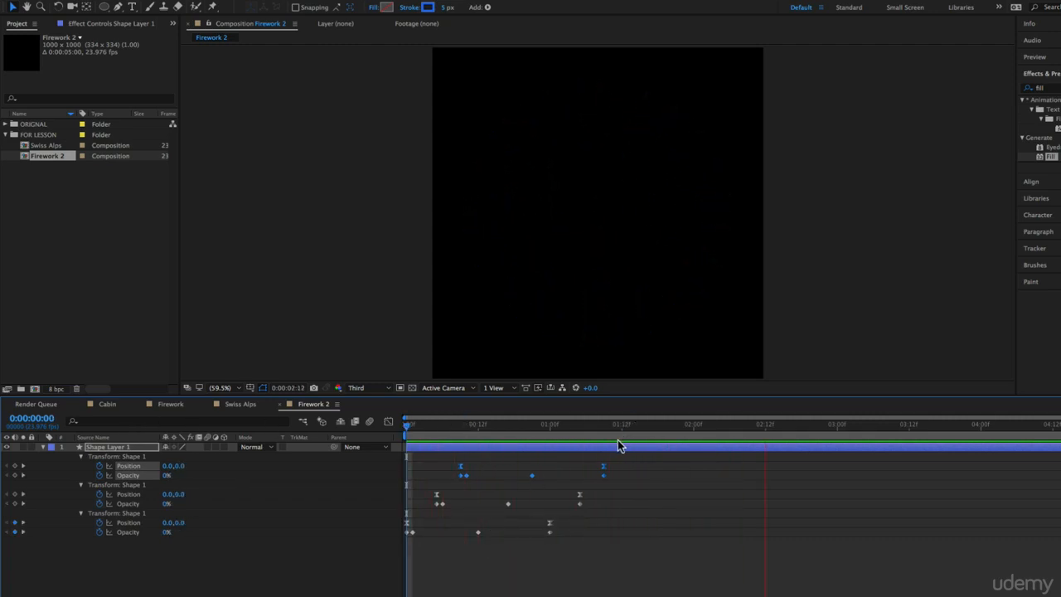
key("space")
key("space")
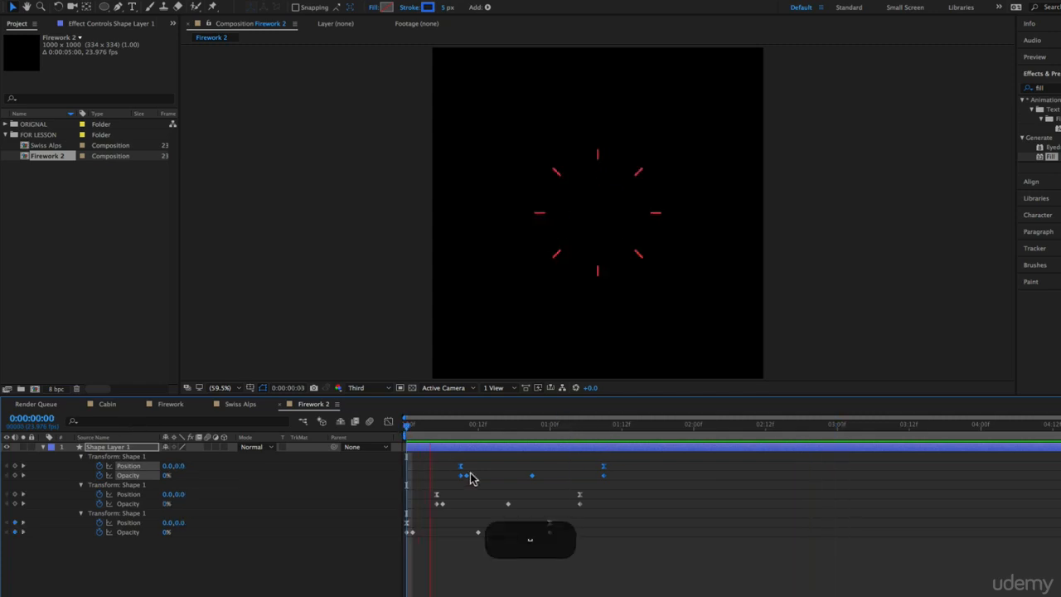
key("space")
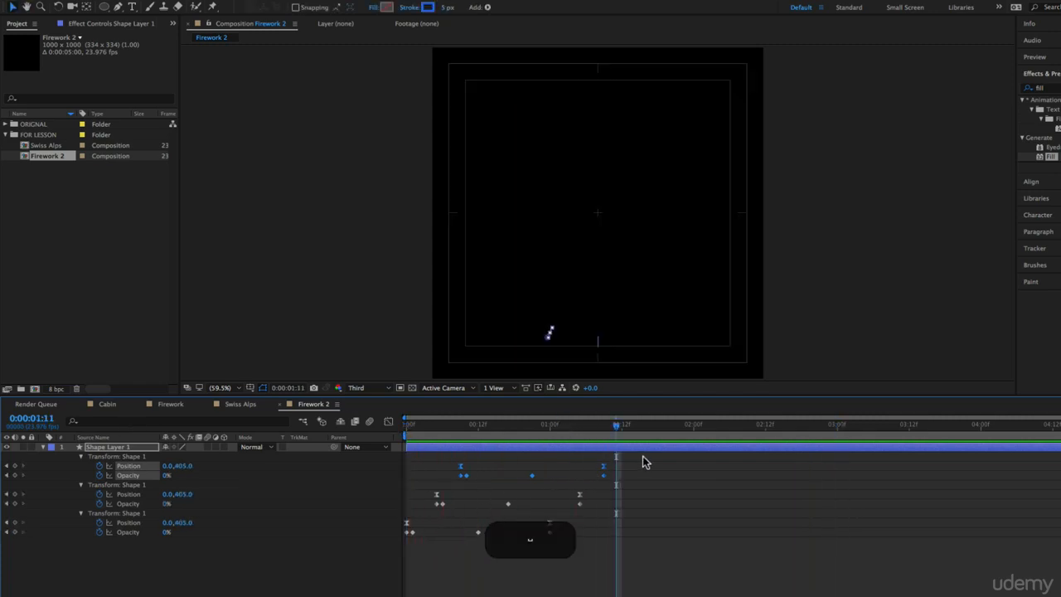
Shift the ending position keyframes and the last two opacity keyframes of all three groups about 3 frames later, and preview the burst
left_click_drag(645, 462, 498, 535)
key("Home")
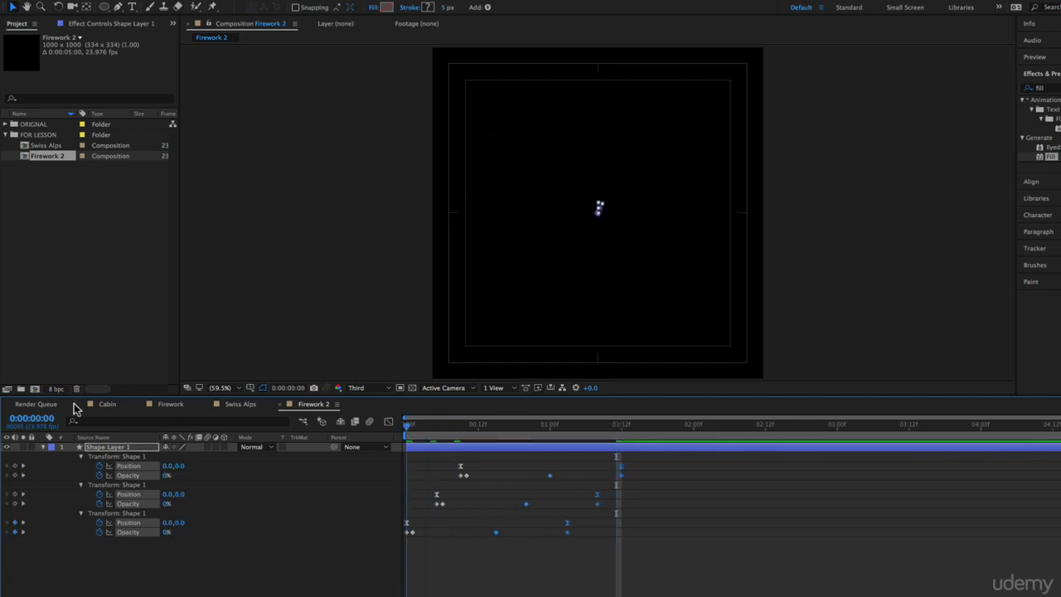
key("space")
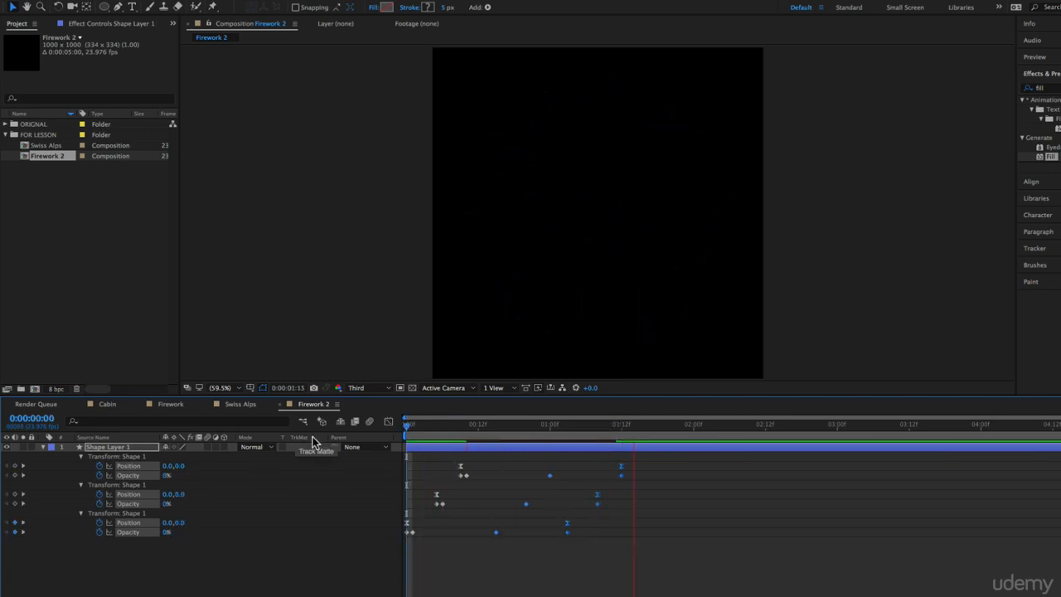
key("space")
Shift Group 2's keyframes to start at about frame 6 and Group 3's at about frame 12, and preview the burst
left_click_drag(667, 474, 492, 514)
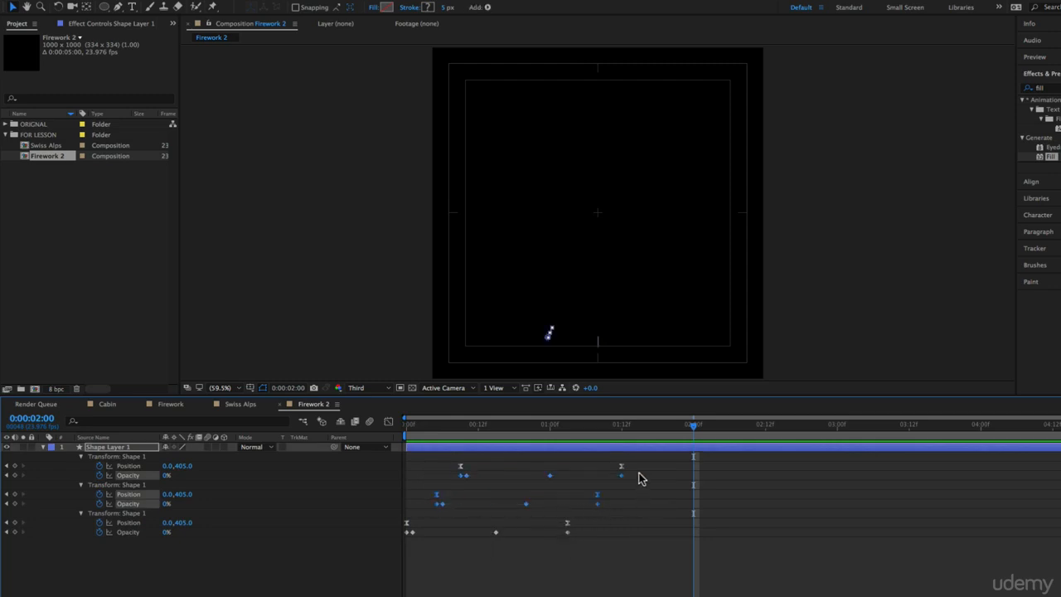
mouse_move(639, 462)
left_mouse_down()
mouse_move(390, 526)
mouse_move(535, 466)
mouse_move(646, 455)
mouse_move(638, 468)
left_mouse_up()
key("Home")
key("space")
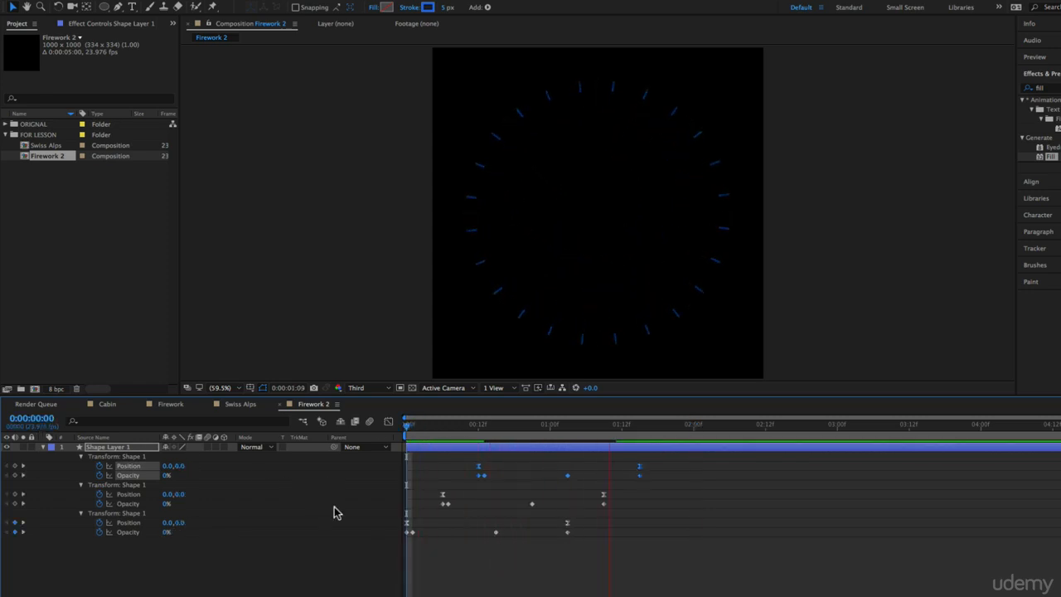
key("apostrophe")
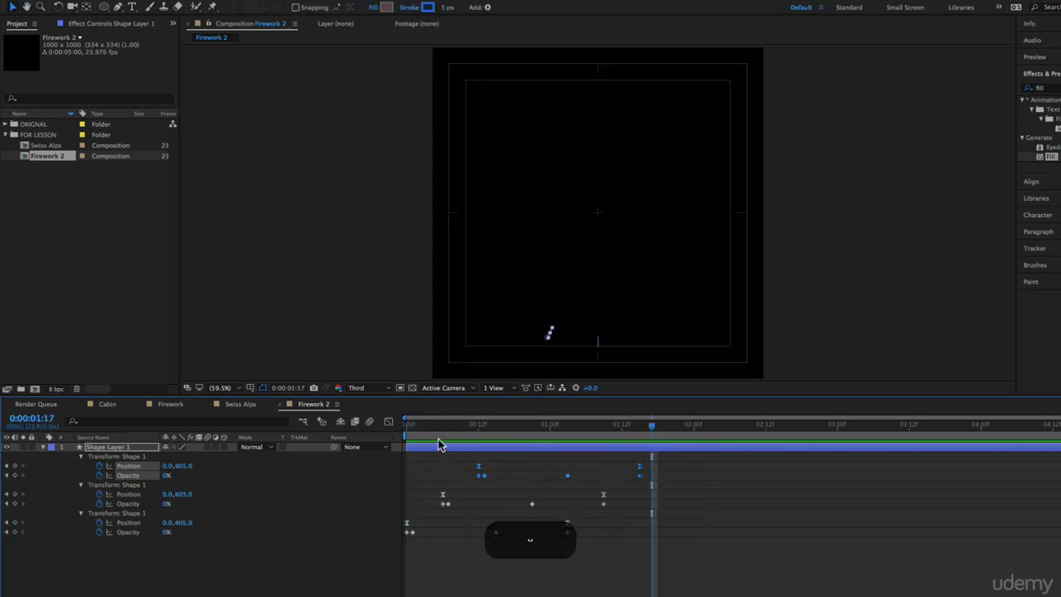
key("space")
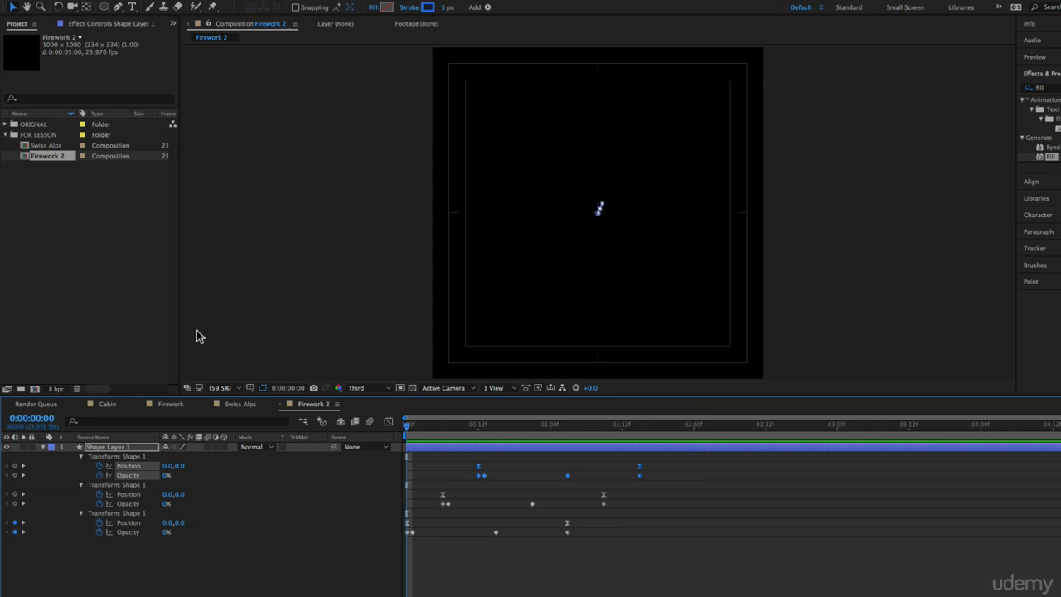
Rename the shape layer as Firework
left_click(106, 449)
type("F")
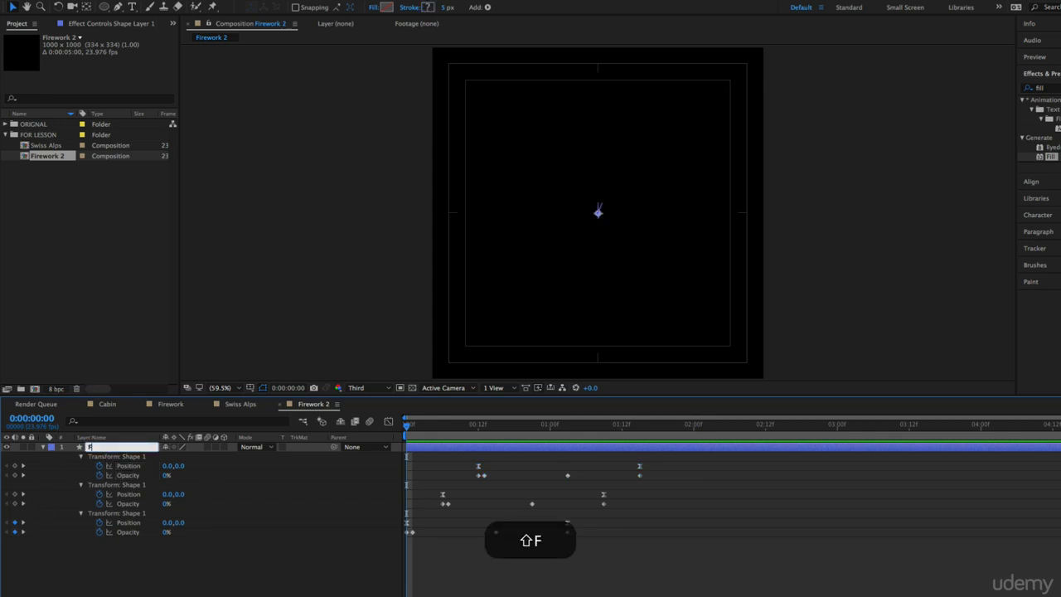
type("irework")
key("Return")
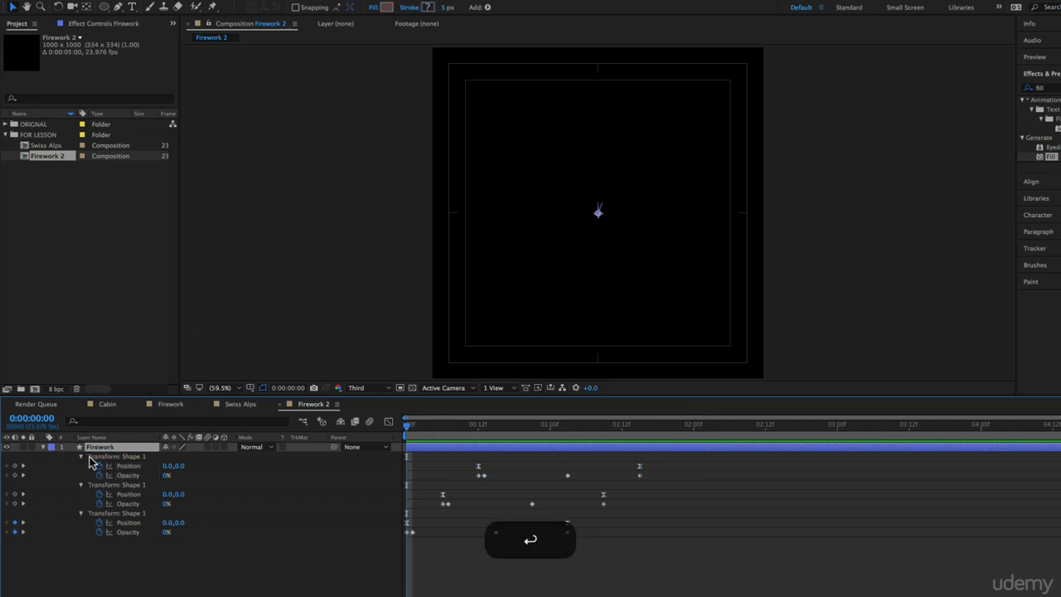
Animate the Firework layer's rotation from 0° at the first frame to 36° at frame 13
key("r")
left_click_drag(175, 457, 217, 461)
key("super+z")
left_click_drag(448, 425, 484, 442)
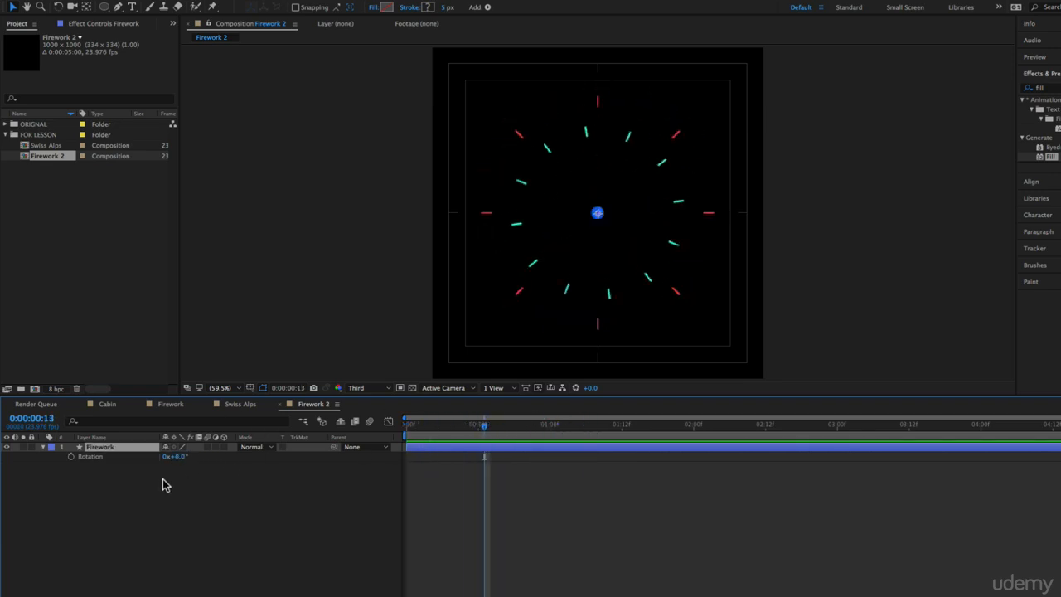
left_click(71, 458)
left_click(531, 467)
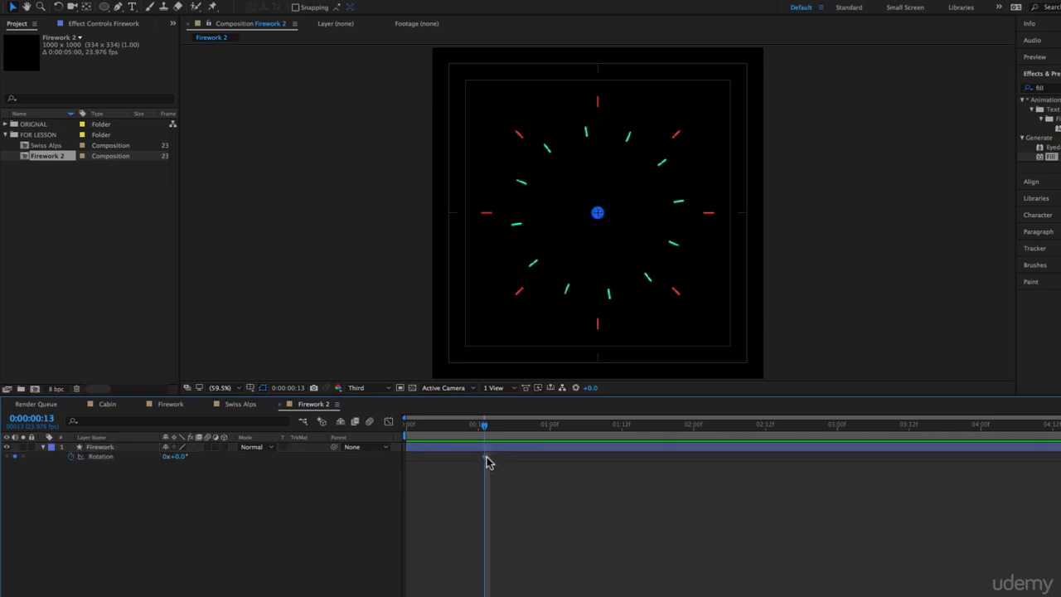
left_click_drag(485, 457, 398, 459)
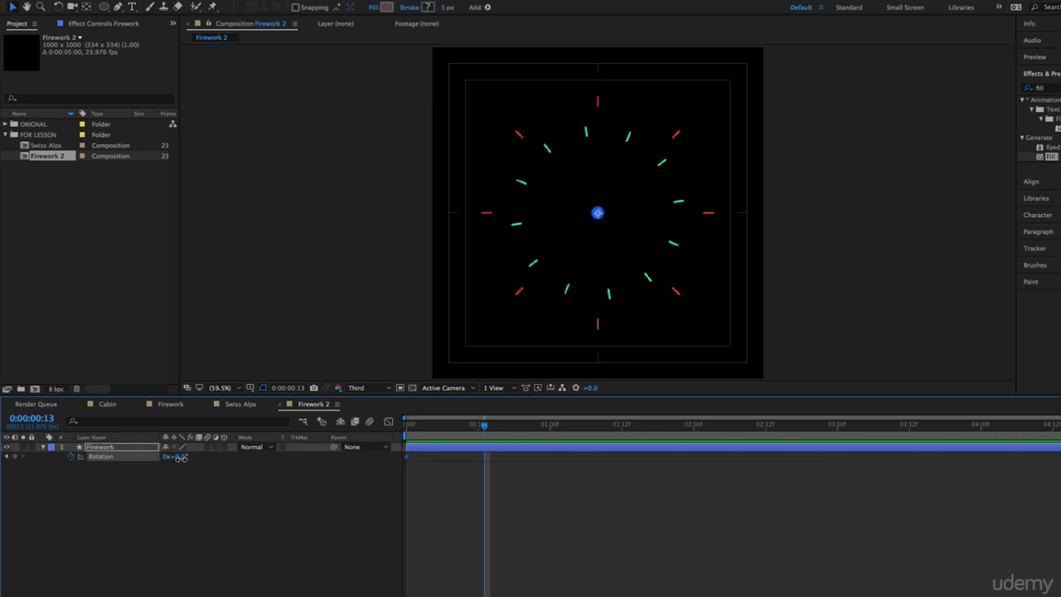
left_click_drag(181, 458, 208, 461)
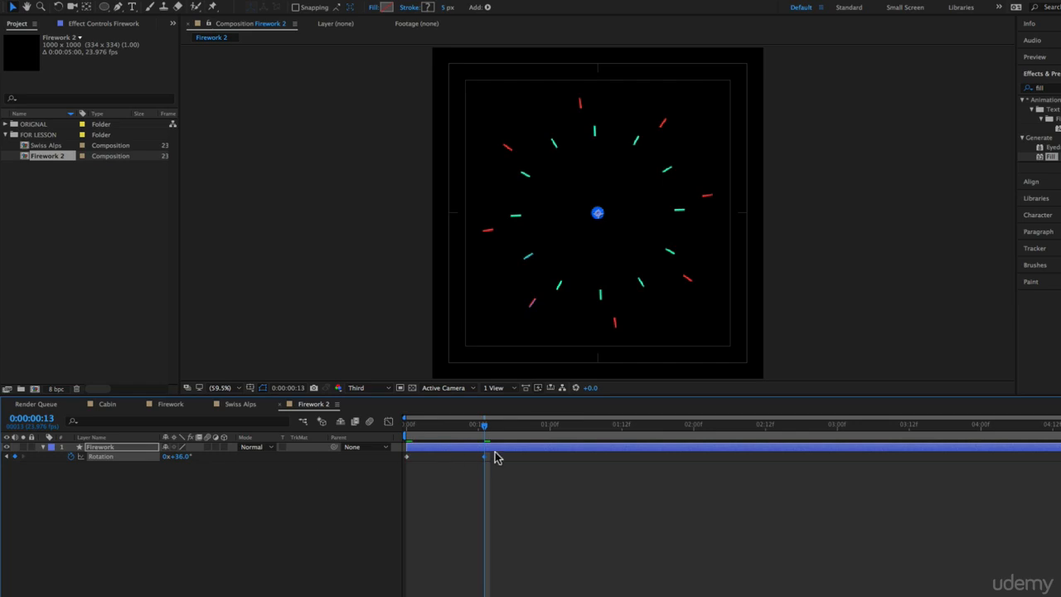
Move the ending rotation keyframe to 0:00:02:00 and preview the rotating burst from the first frame
left_click_drag(485, 462, 591, 463)
left_click_drag(511, 430, 675, 440)
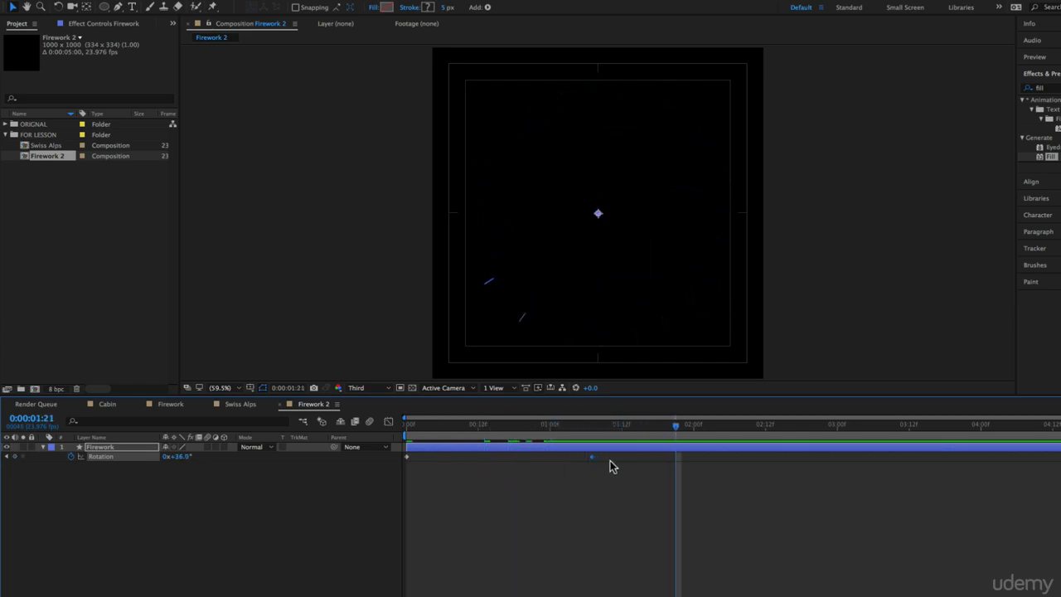
left_click_drag(593, 462, 694, 462)
key("space")
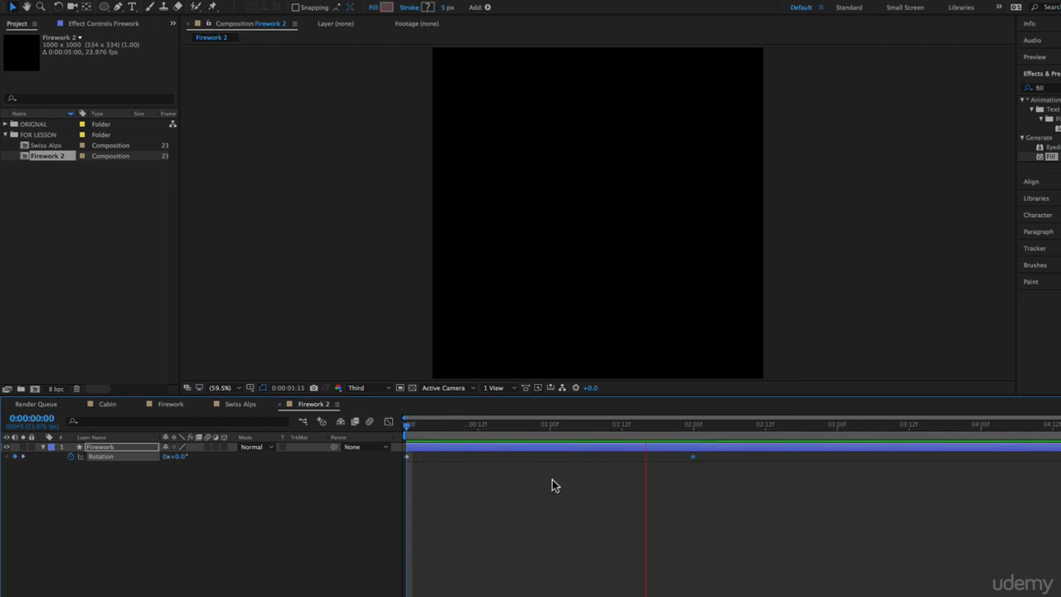
key("space")
key("space")
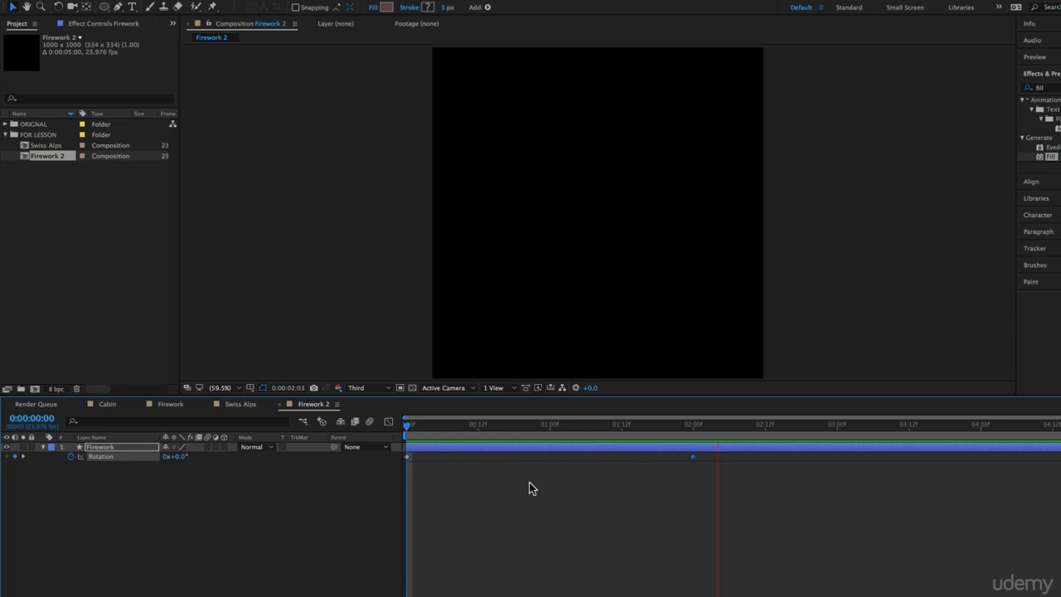
key("space")
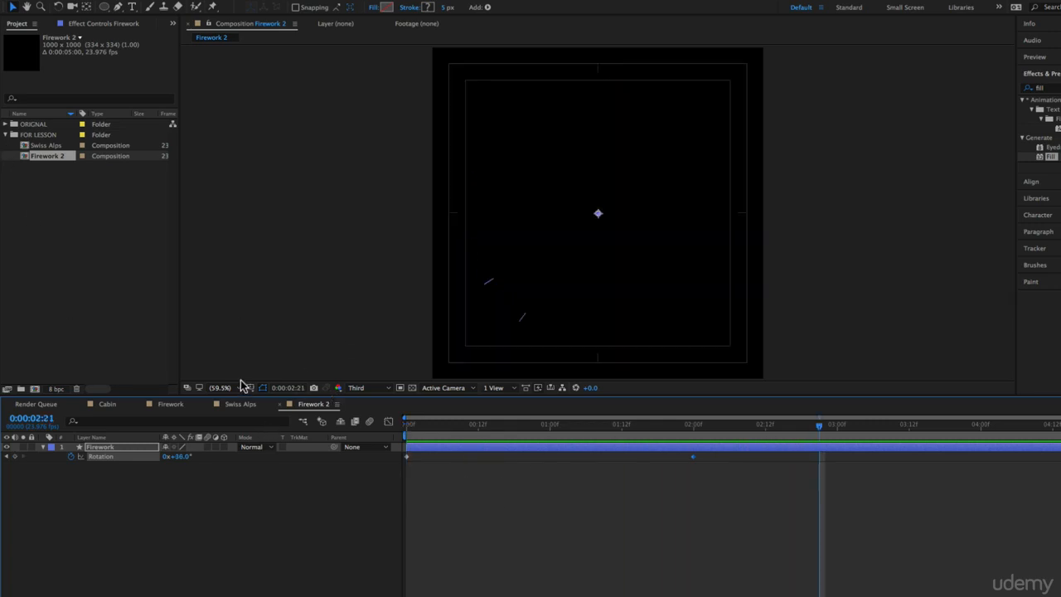
Open the Swiss Alps composition and add the Firework 2 composition as a layer between Cabin and Sky
left_click(246, 406)
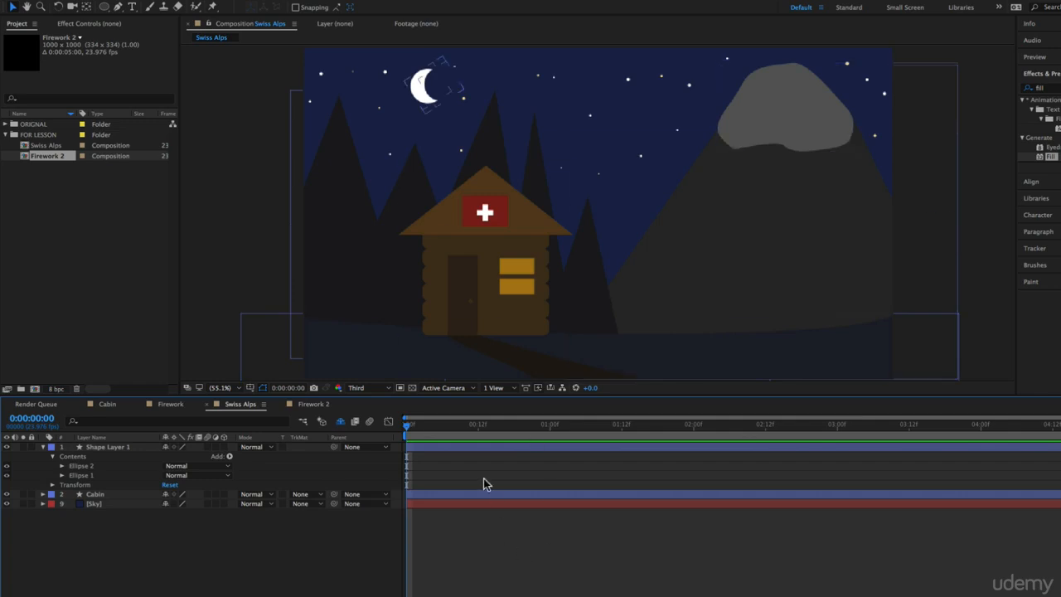
left_click(37, 157)
left_click_drag(51, 166, 399, 497)
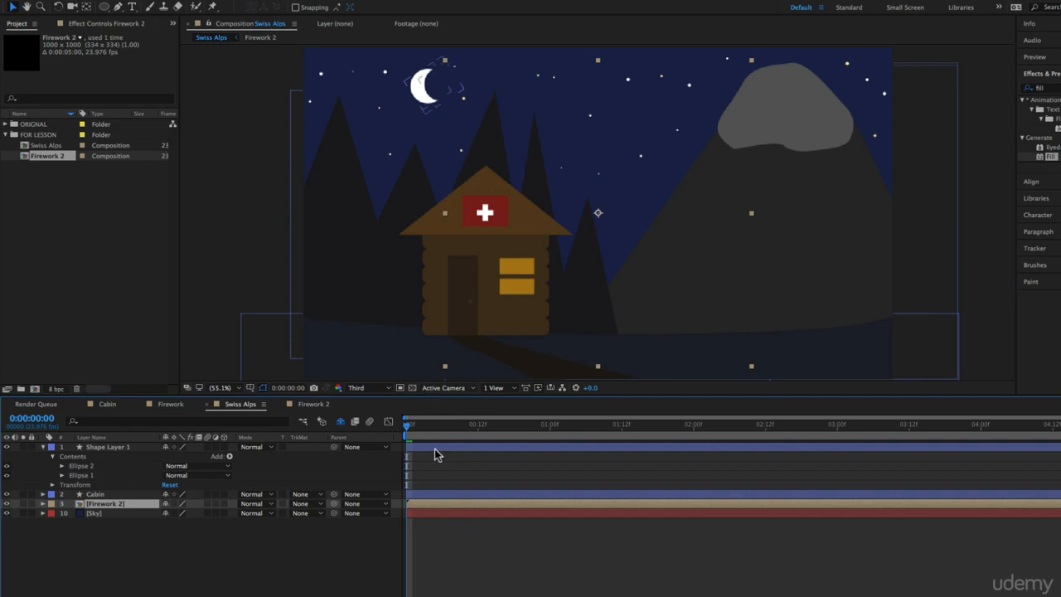
Go to frame 15, reveal the shy layers and move the Firework 2 layer between Trees and Mountain
left_click_drag(424, 426, 496, 431)
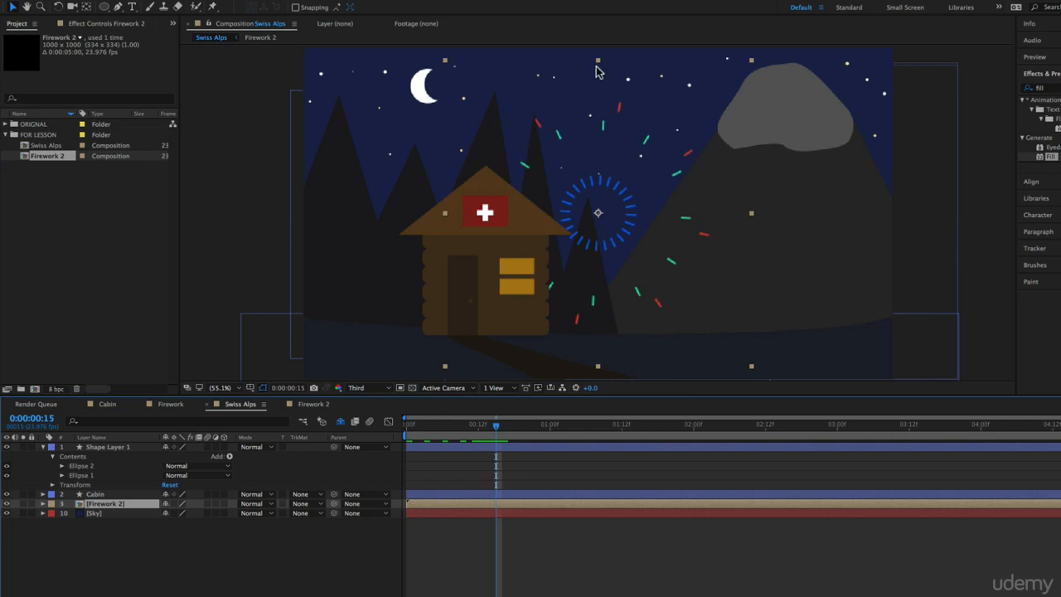
left_click(341, 423)
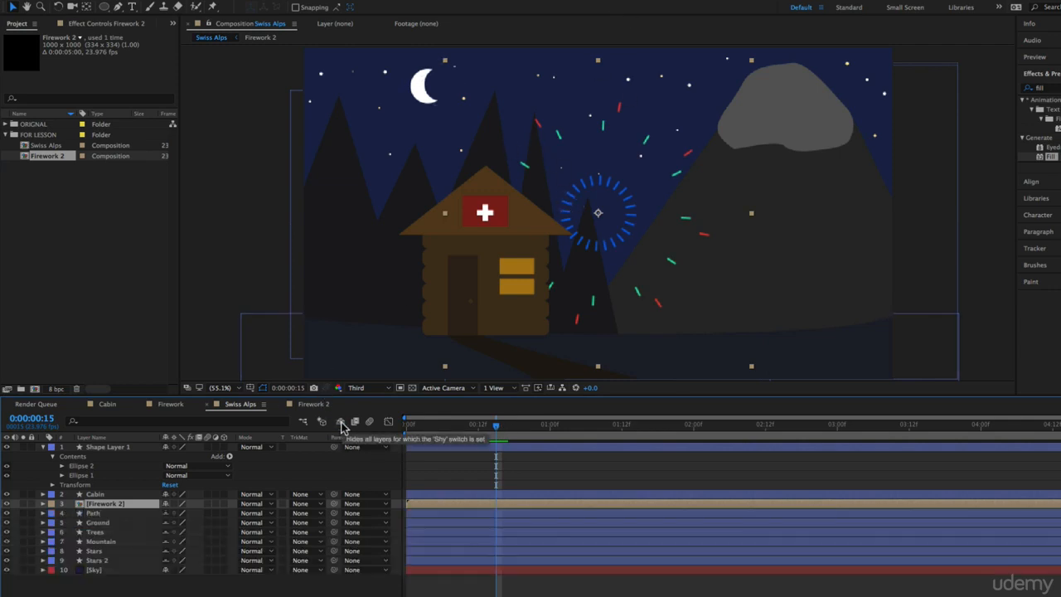
left_click_drag(103, 505, 108, 538)
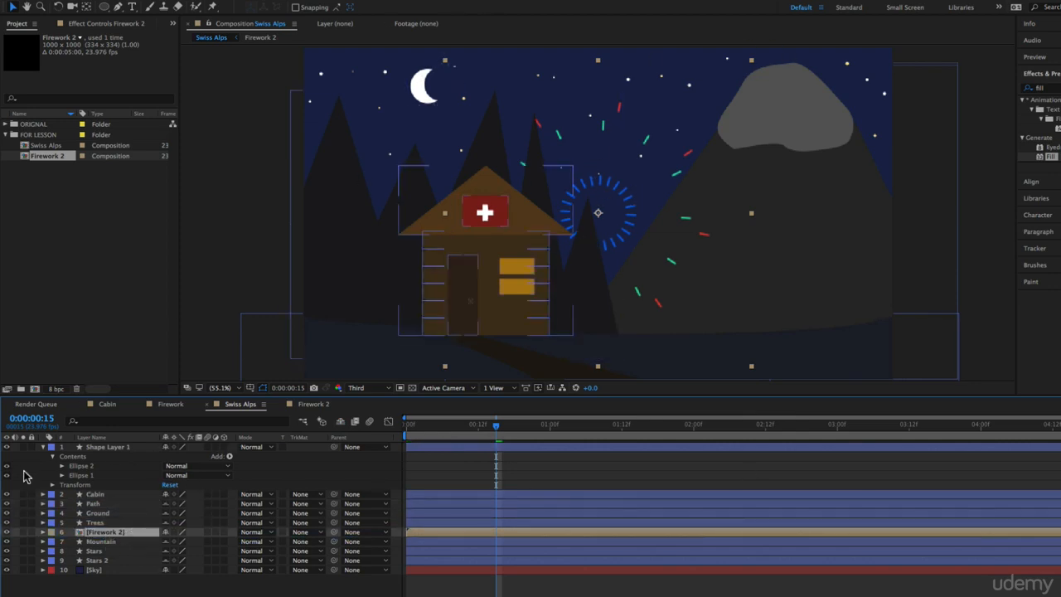
Collapse Shape Layer 1, rename it as Moon and hide the shy layers again
left_click(44, 448)
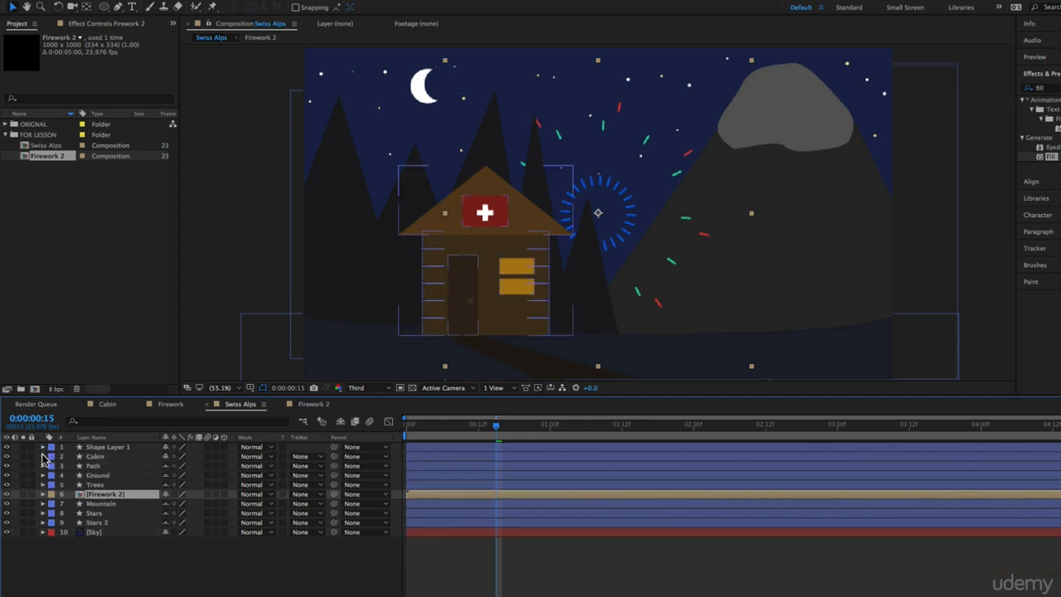
left_click(108, 448)
key("Return")
type("Moon")
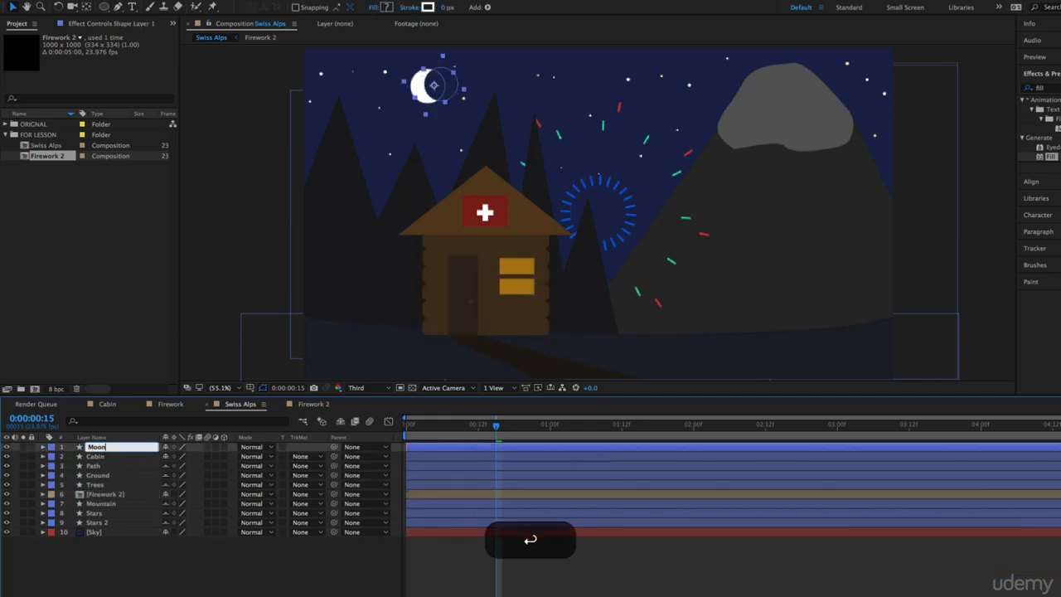
left_click(421, 568)
left_click(340, 422)
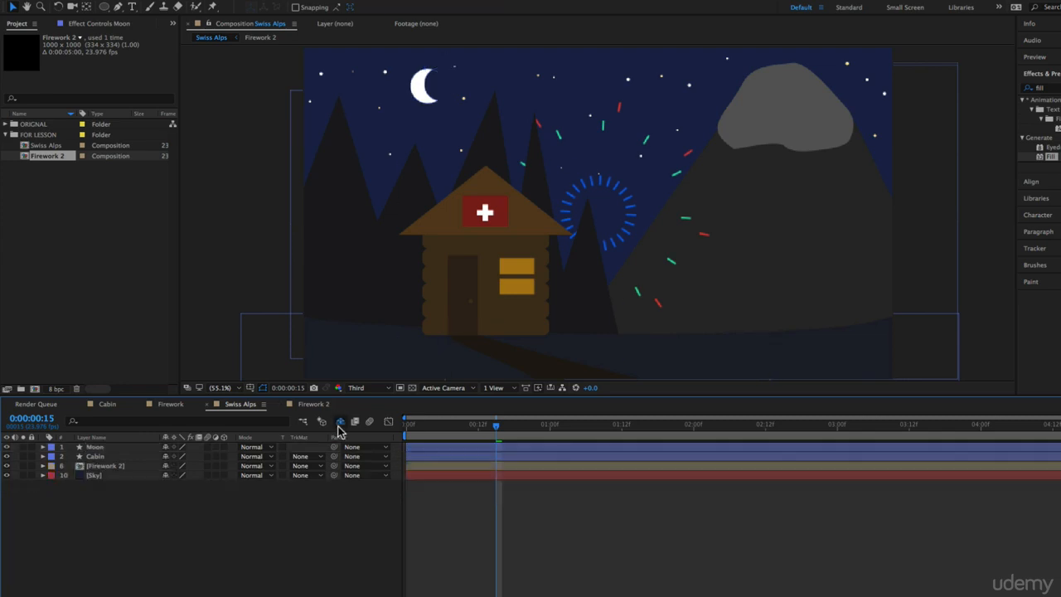
Scale the Firework 2 layer to about 48% and move it up into the sky between the cabin and the mountain
left_click(427, 467)
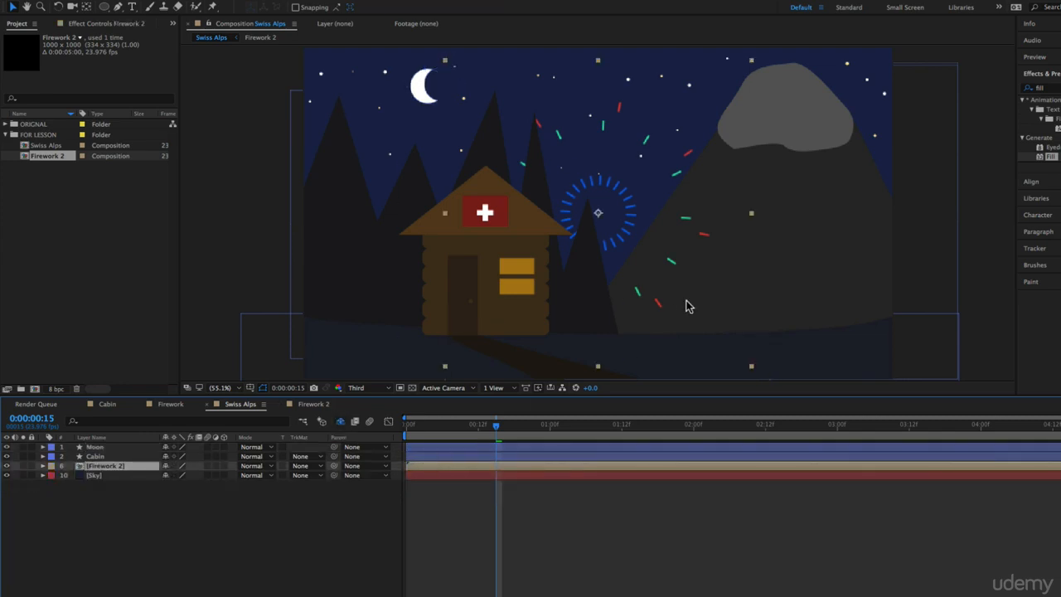
key("s")
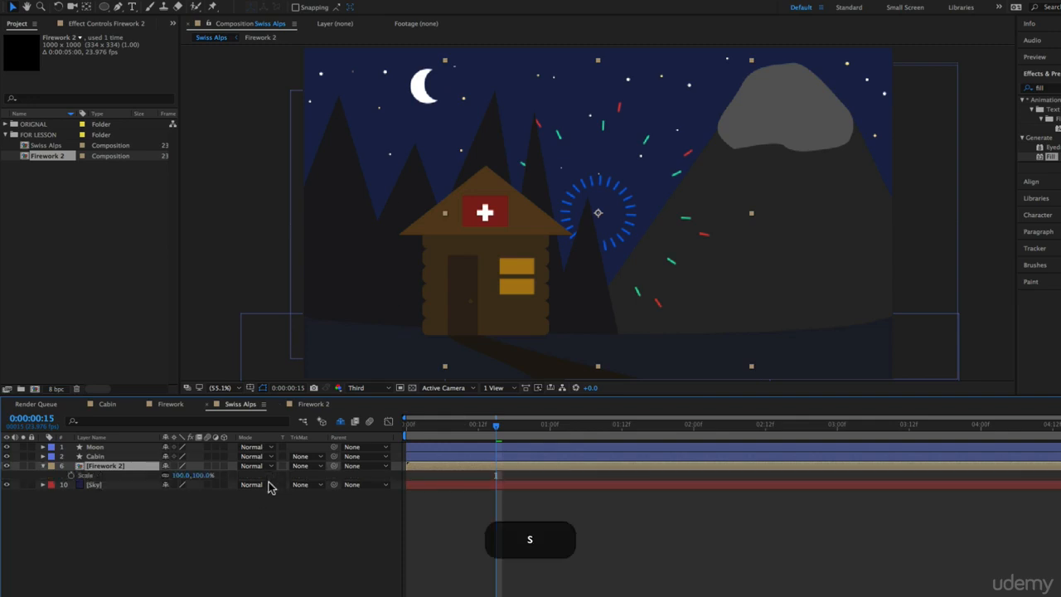
left_click_drag(196, 475, 173, 475)
left_click_drag(604, 196, 641, 138)
Preview the firework in the Swiss Alps scene from the first frame and return to the start
key("space")
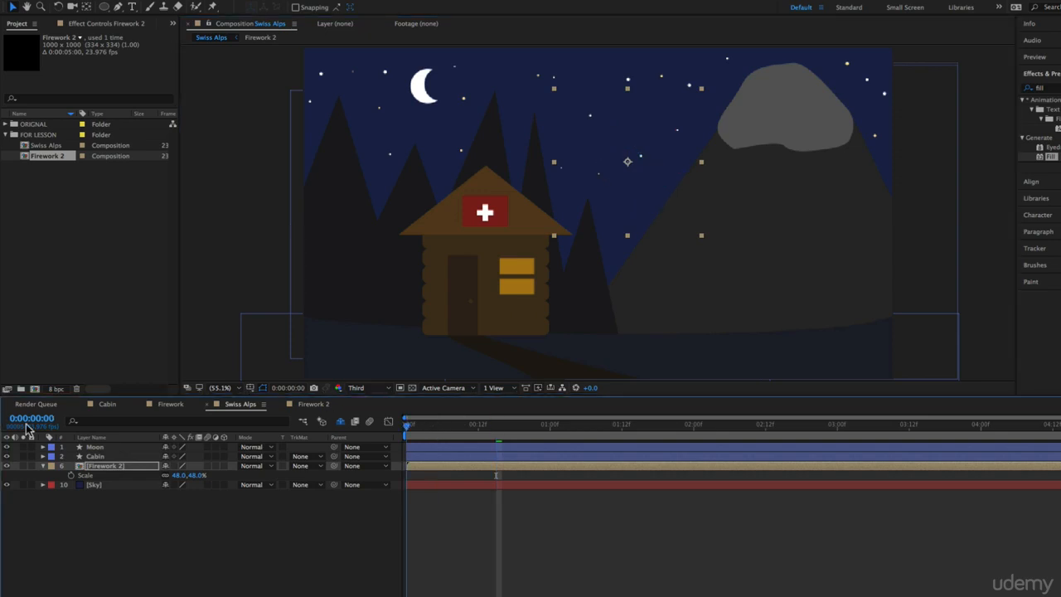
key("space")
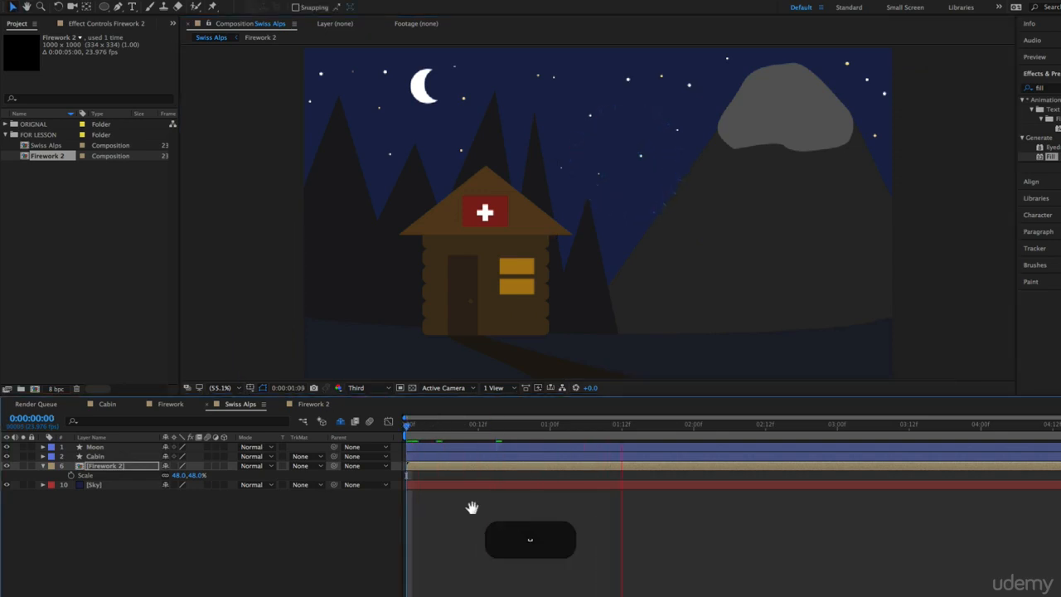
left_click_drag(563, 426, 204, 422)
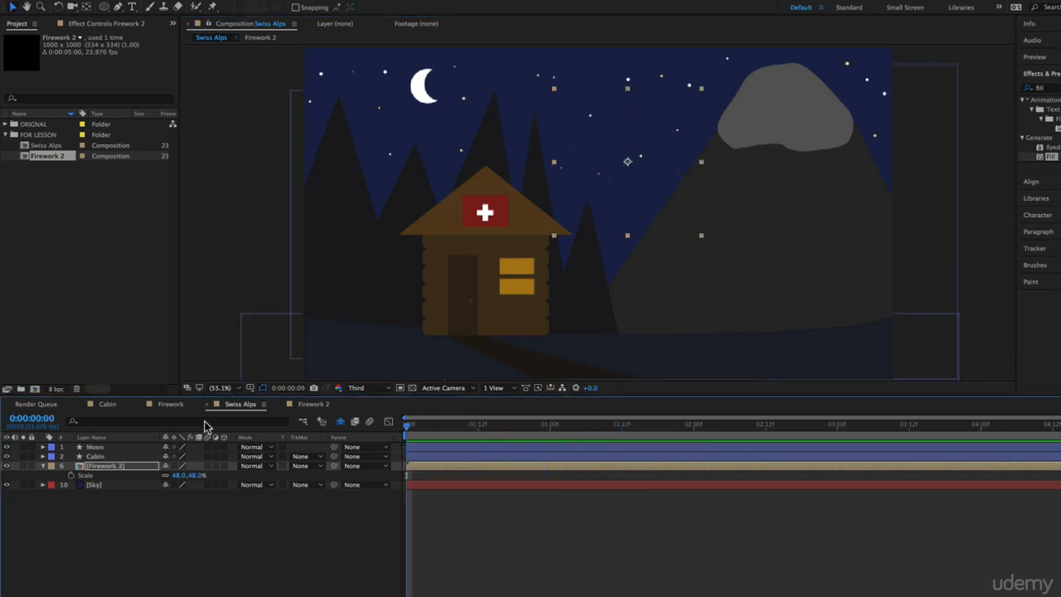
left_click(107, 404)
left_click_drag(422, 426, 223, 441)
Open the Firework 2 composition and shift the Firework layer to start at frame 9
left_click(326, 404)
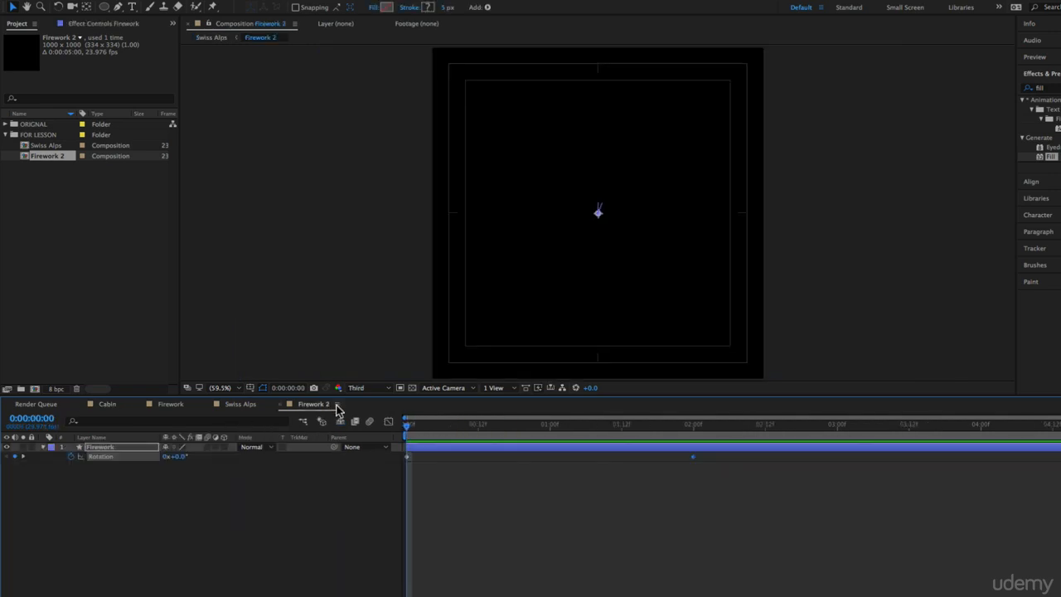
left_click_drag(415, 428, 461, 439)
left_click(429, 448)
left_click(437, 426)
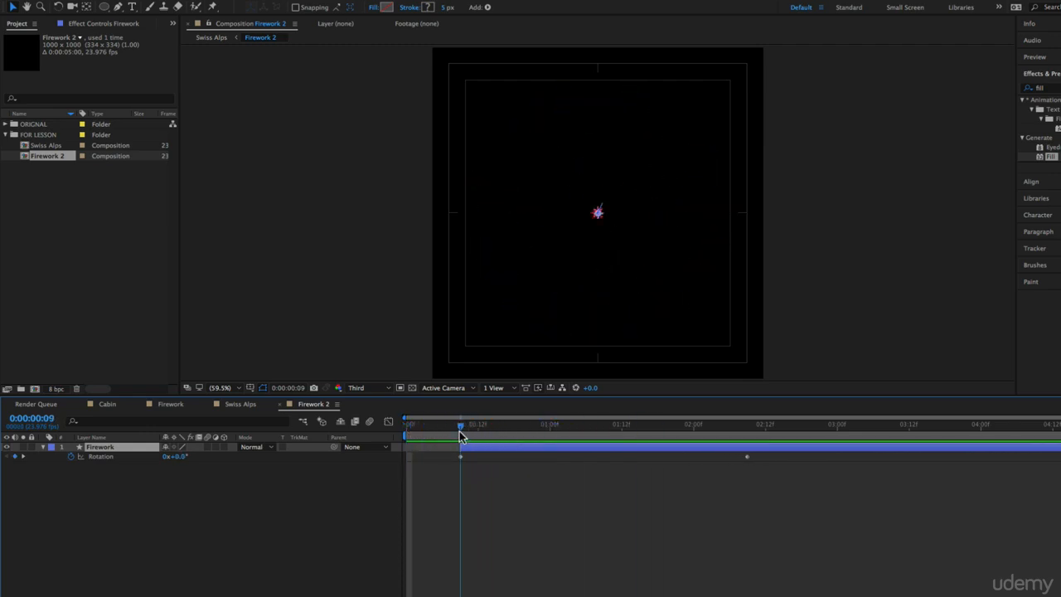
left_click(726, 73)
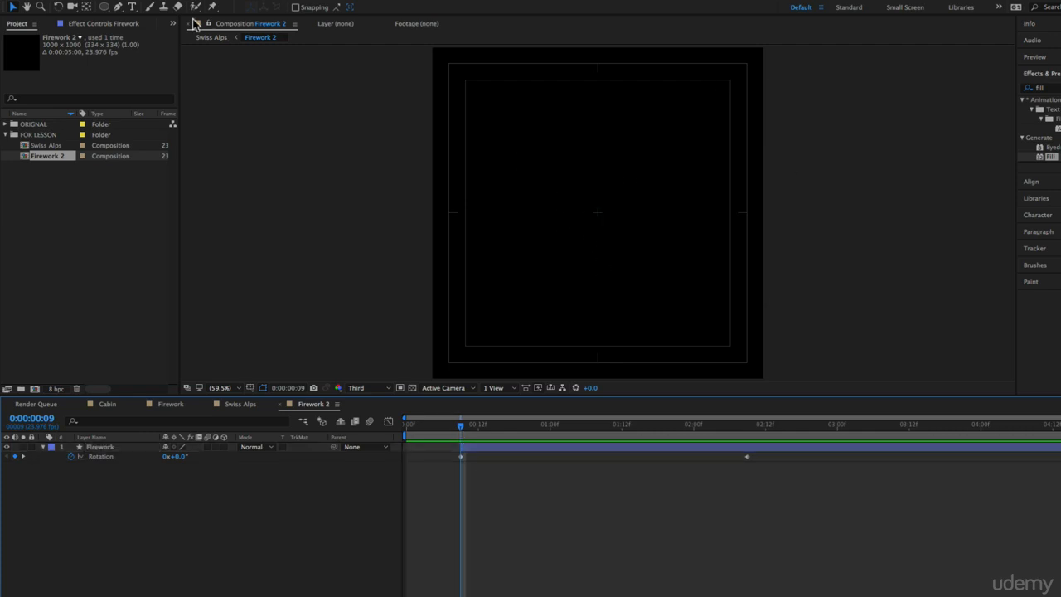
Choose the Ellipse tool and give it a solid white fill (FFFFFF) for a new shape
left_click(104, 8)
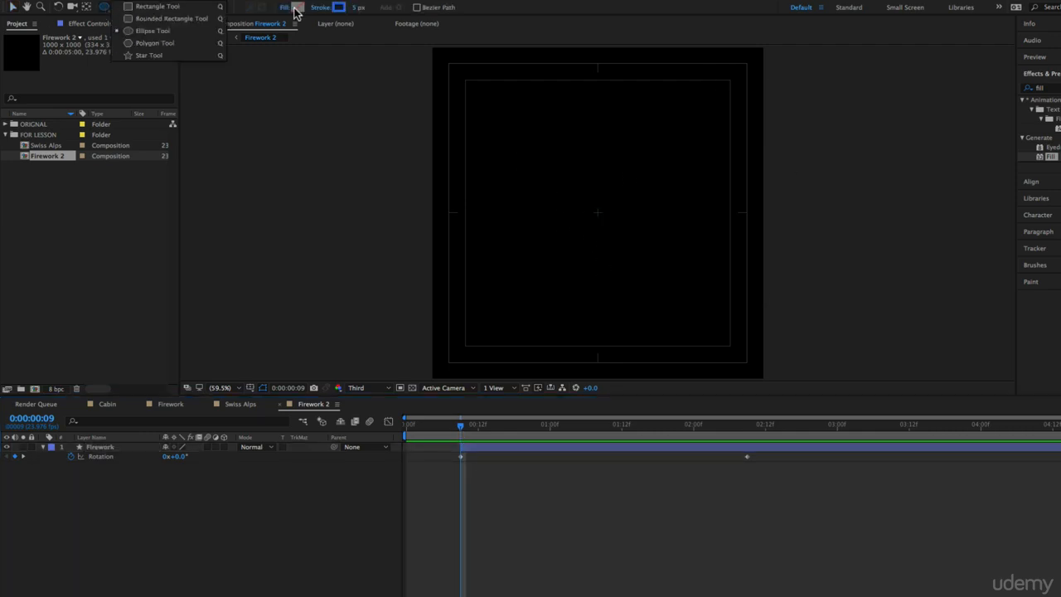
left_click(292, 8)
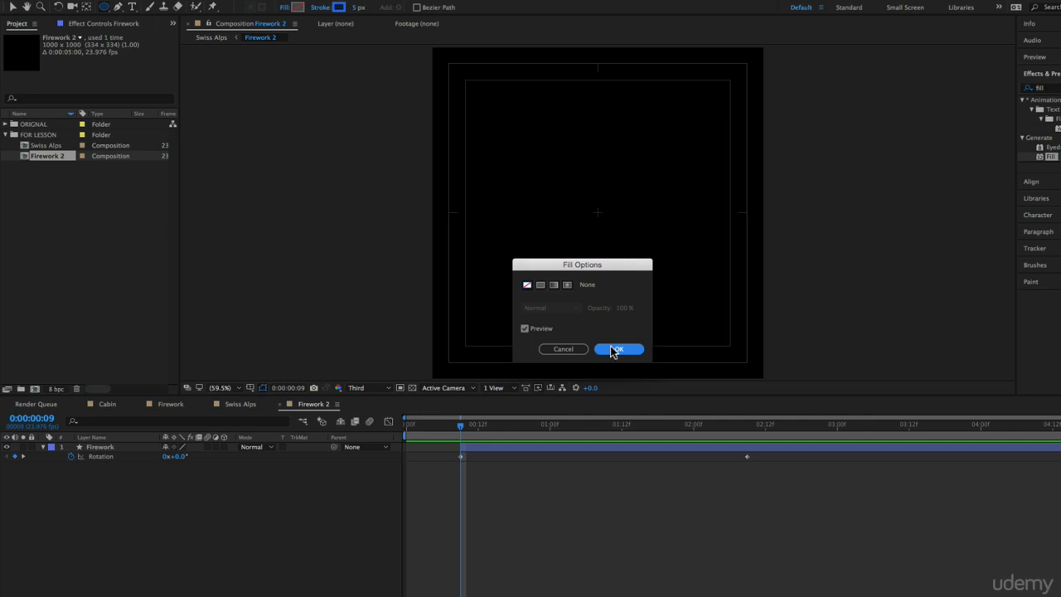
left_click(614, 350)
left_click(298, 7)
left_click_drag(742, 244, 644, 134)
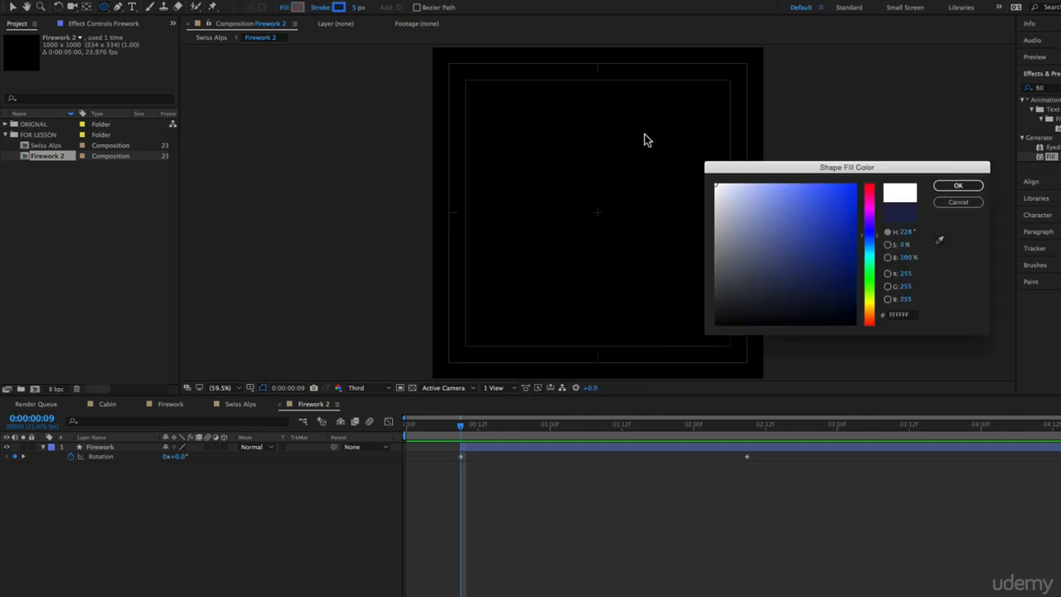
left_click(957, 184)
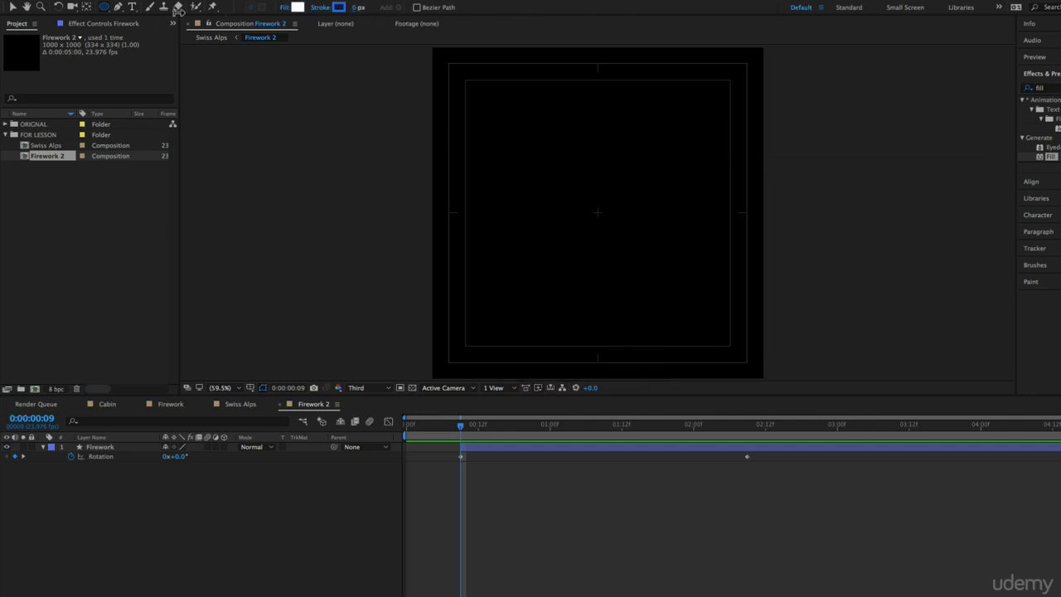
Draw a small circle with a 0 px stroke, center it horizontally and vertically in the composition, and preview it
left_click_drag(576, 182, 576, 183)
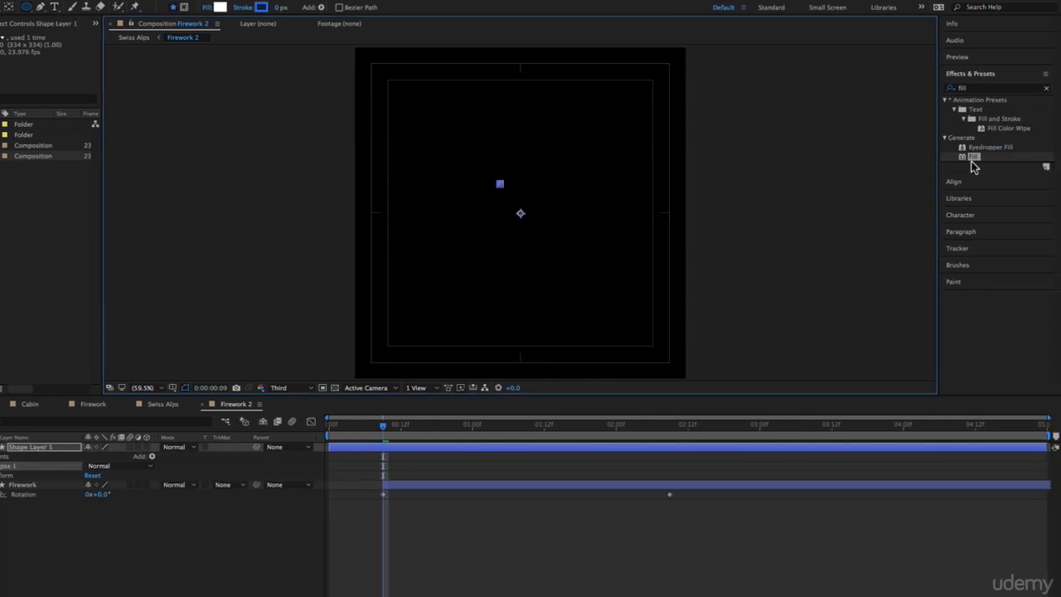
left_click(969, 184)
left_click(969, 119)
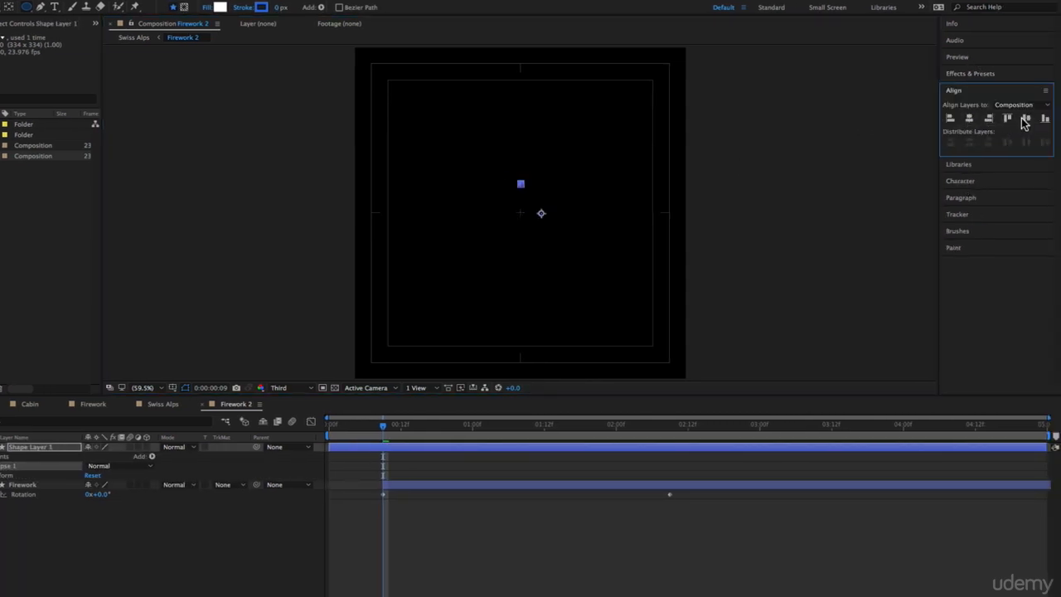
left_click(1025, 118)
left_click(623, 509)
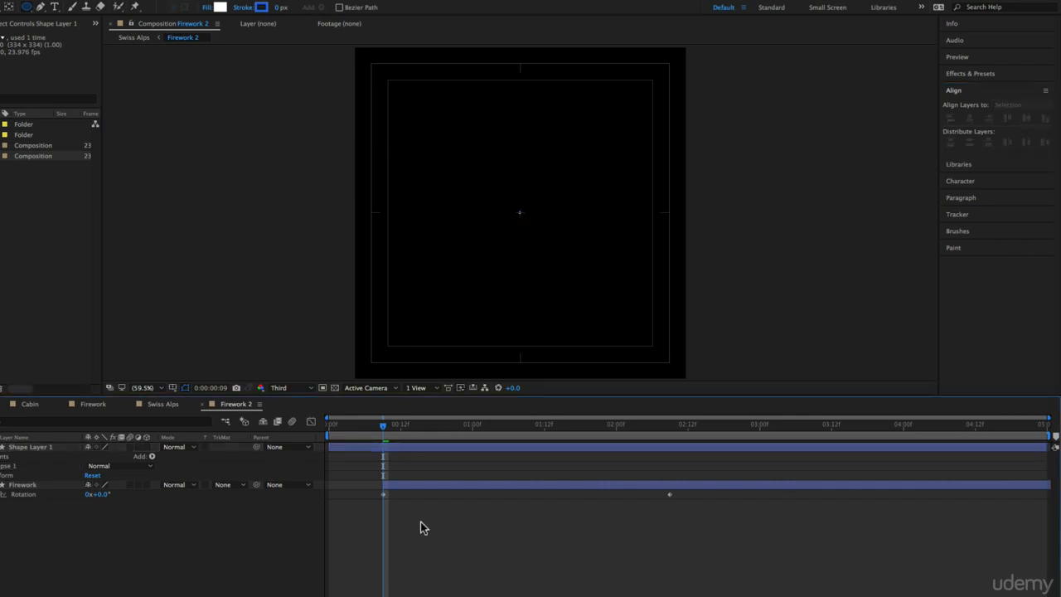
key("space")
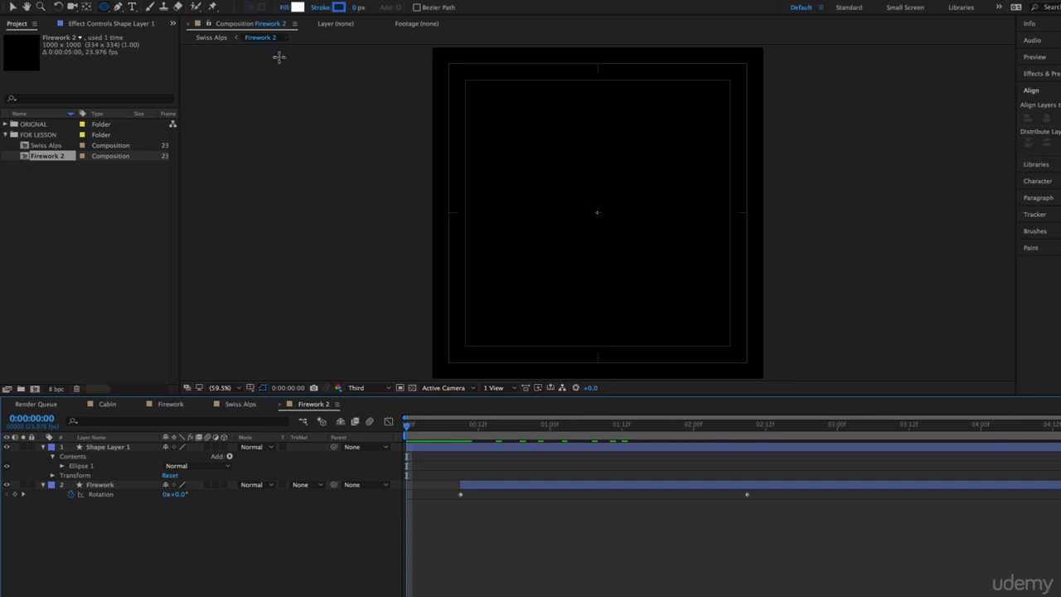
Scale the circle's Shape Layer 1 to 186% and re-center it in the composition
key("z")
left_click(563, 246)
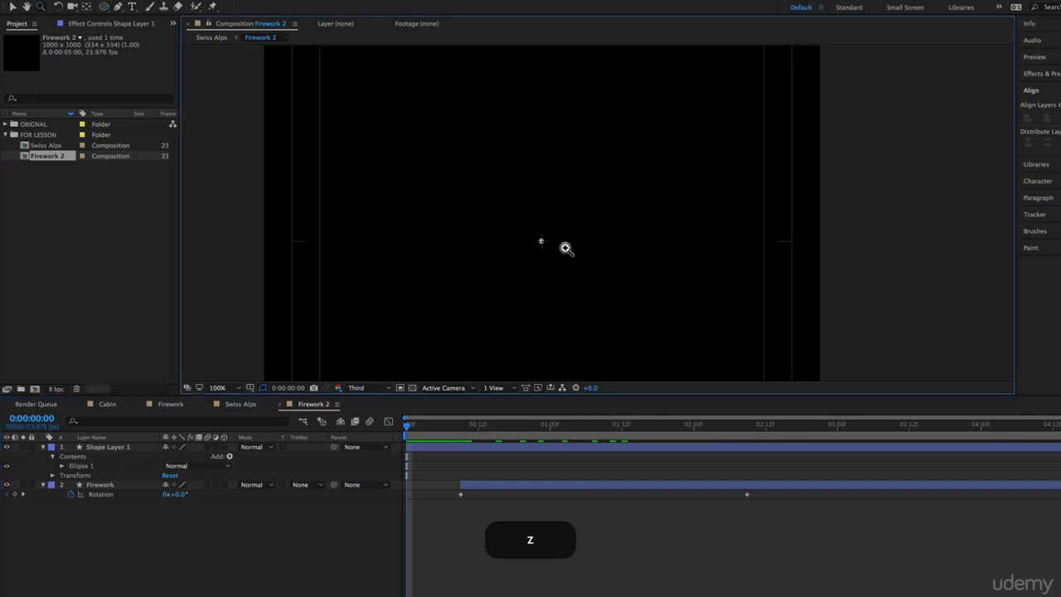
left_click(552, 208)
key("v")
left_click(551, 202)
left_click_drag(556, 199, 563, 195)
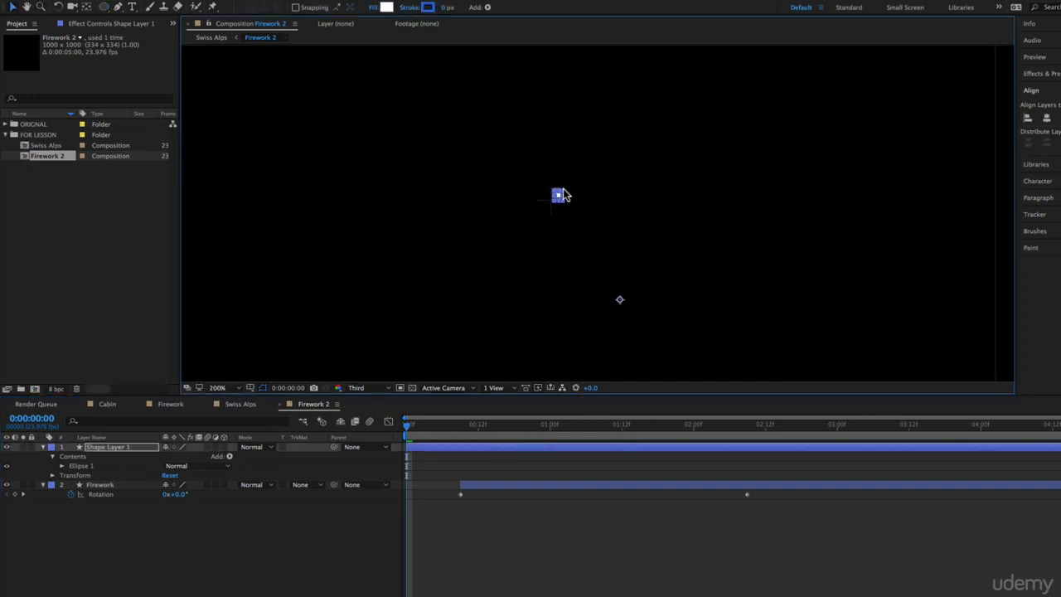
key("super+z")
key("s")
left_click_drag(191, 456, 225, 454)
left_click_drag(148, 454, 140, 454)
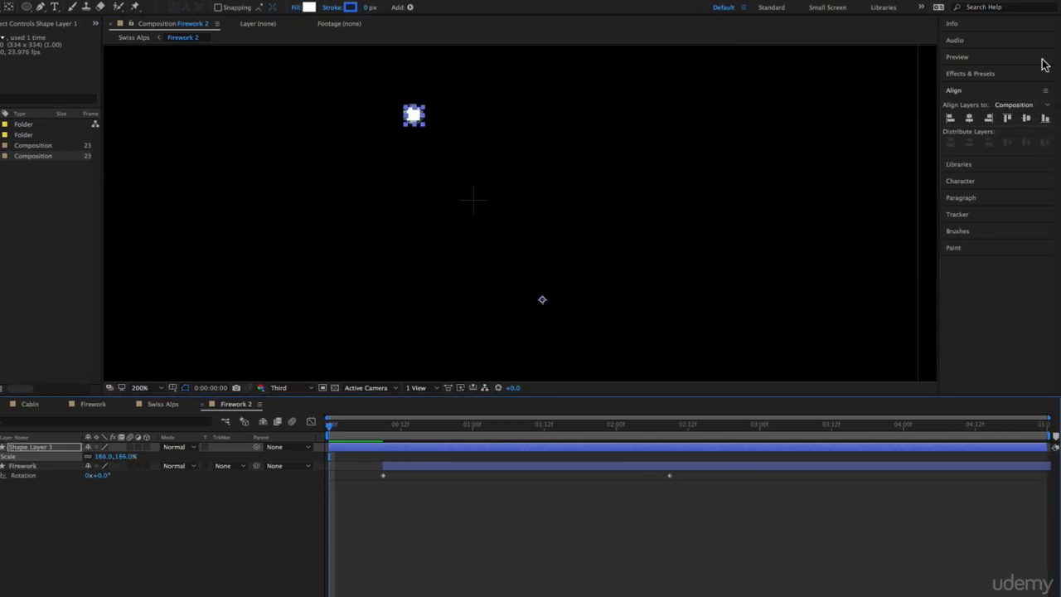
left_click(969, 118)
left_click(1026, 118)
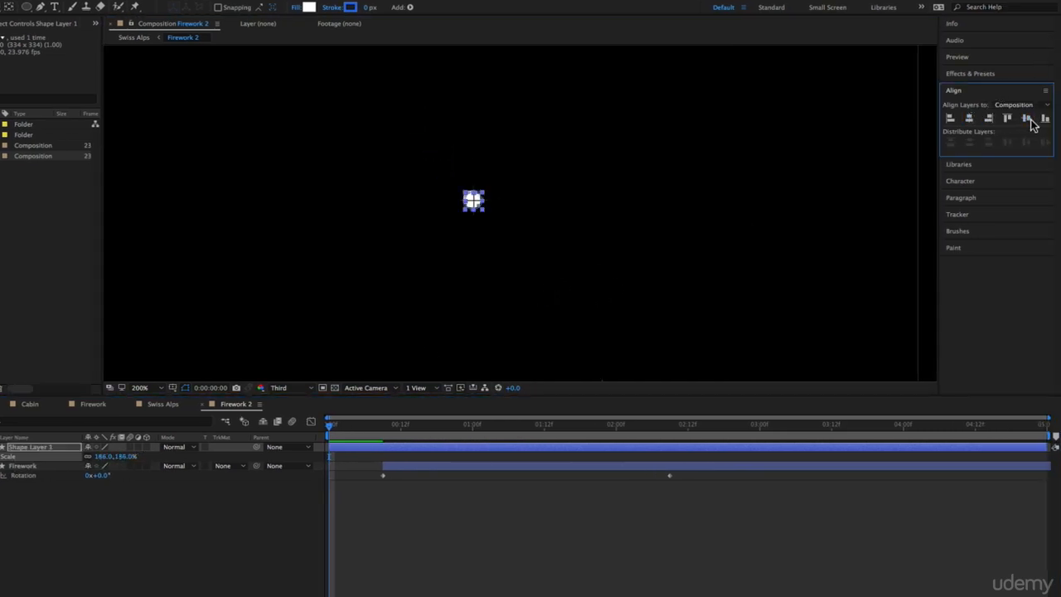
left_click(582, 558)
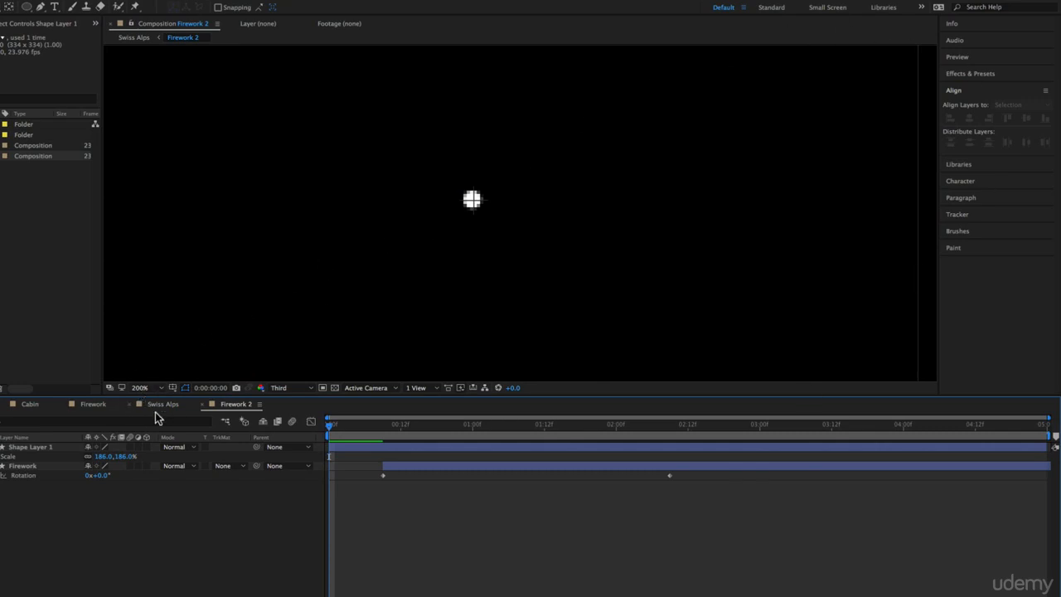
Trim Shape Layer 1 to end at frame 10 and place it beneath the Firework layer
left_click(223, 389)
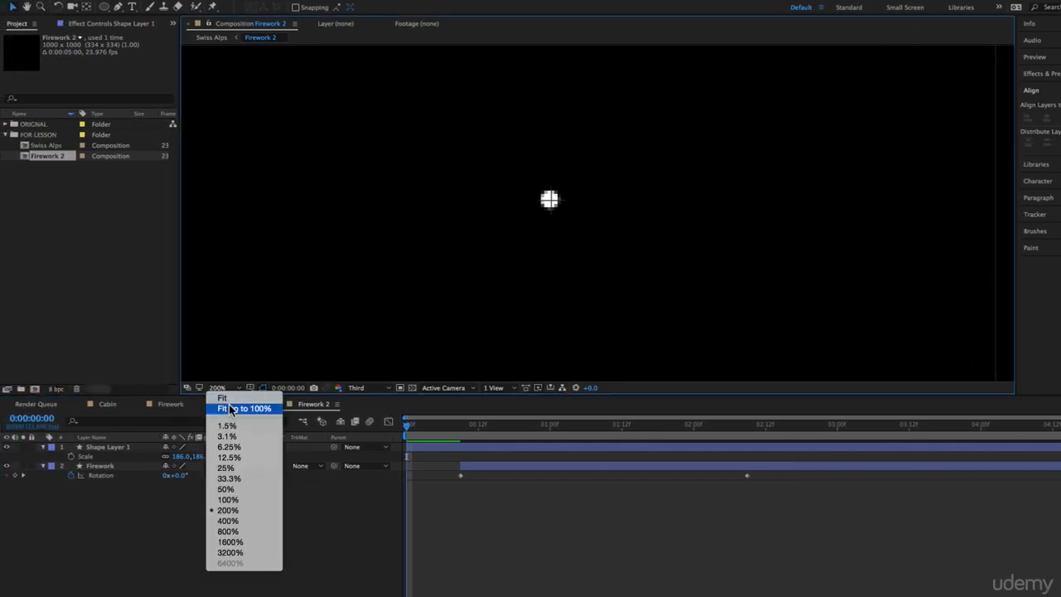
left_click(230, 407)
left_click(420, 428)
left_click_drag(420, 428, 466, 445)
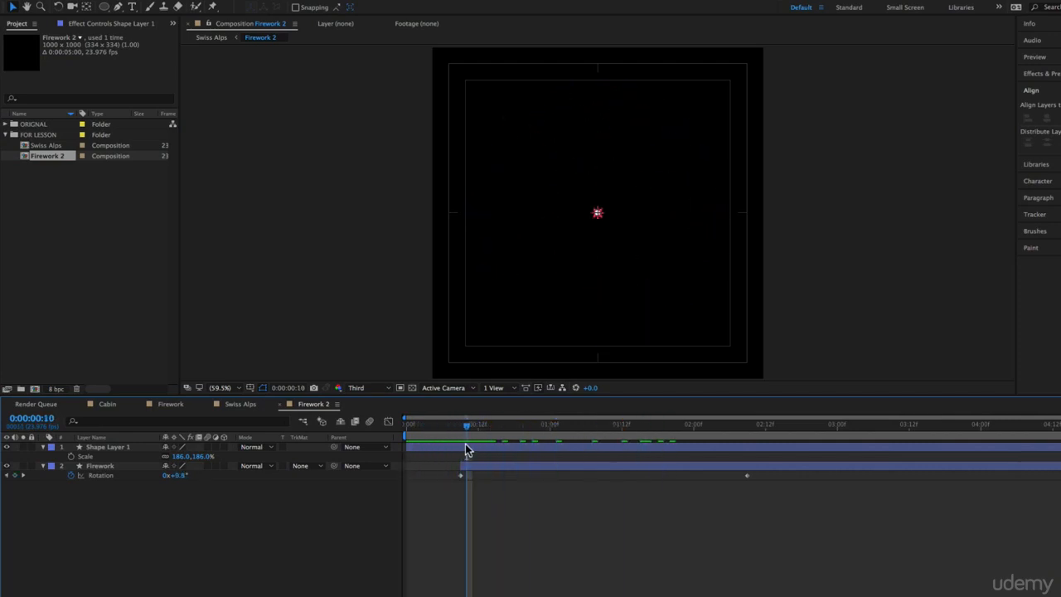
left_click(485, 448)
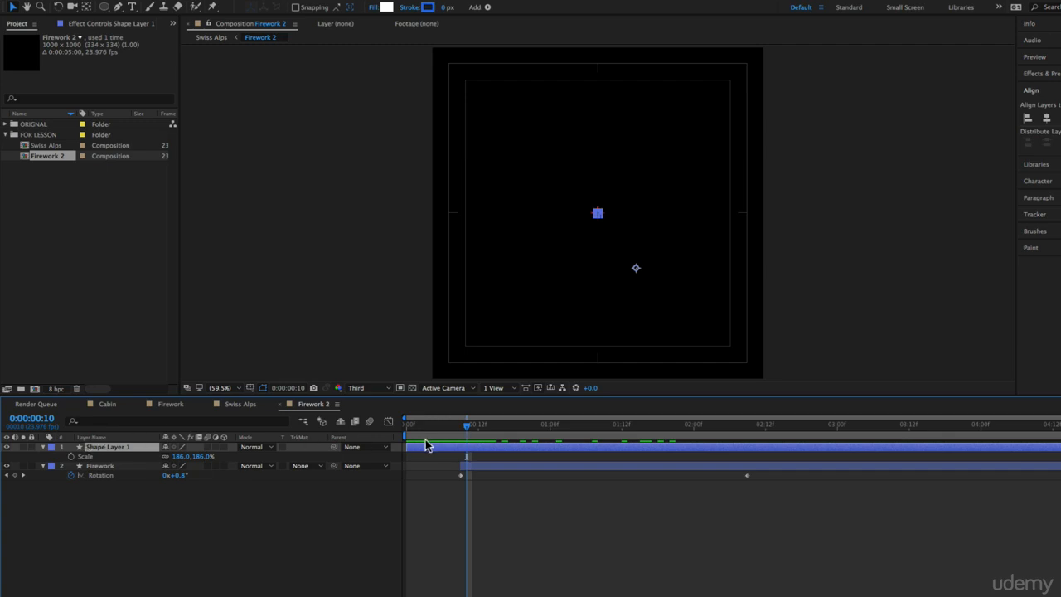
key("alt")
key("alt+bracketright")
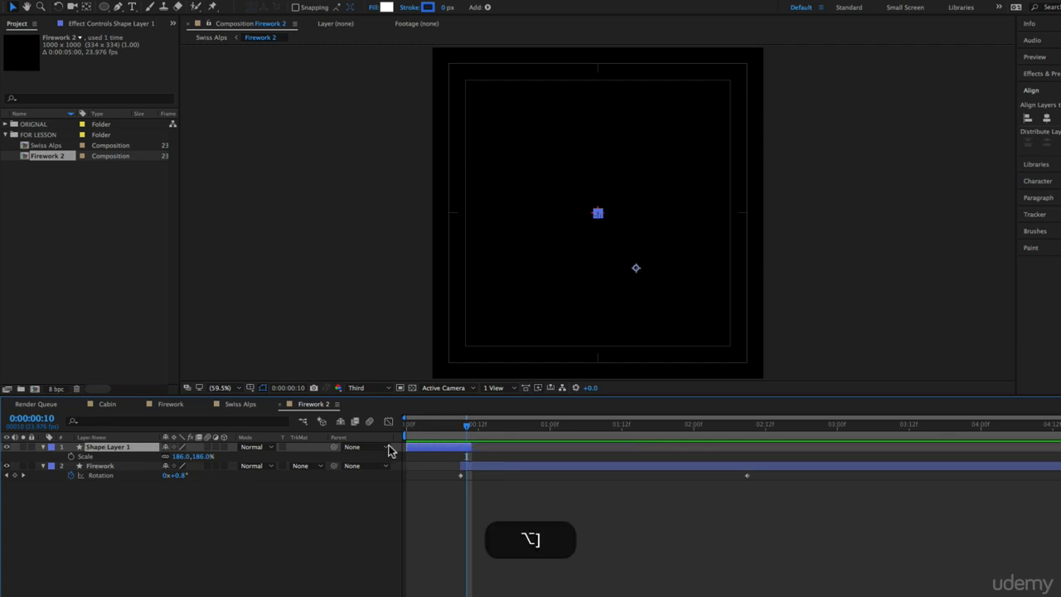
left_click_drag(133, 448, 124, 492)
left_click_drag(466, 426, 230, 429)
Shift the Firework layer to start at 1 second and extend Shape Layer 1 to end just past that point
left_click(627, 556)
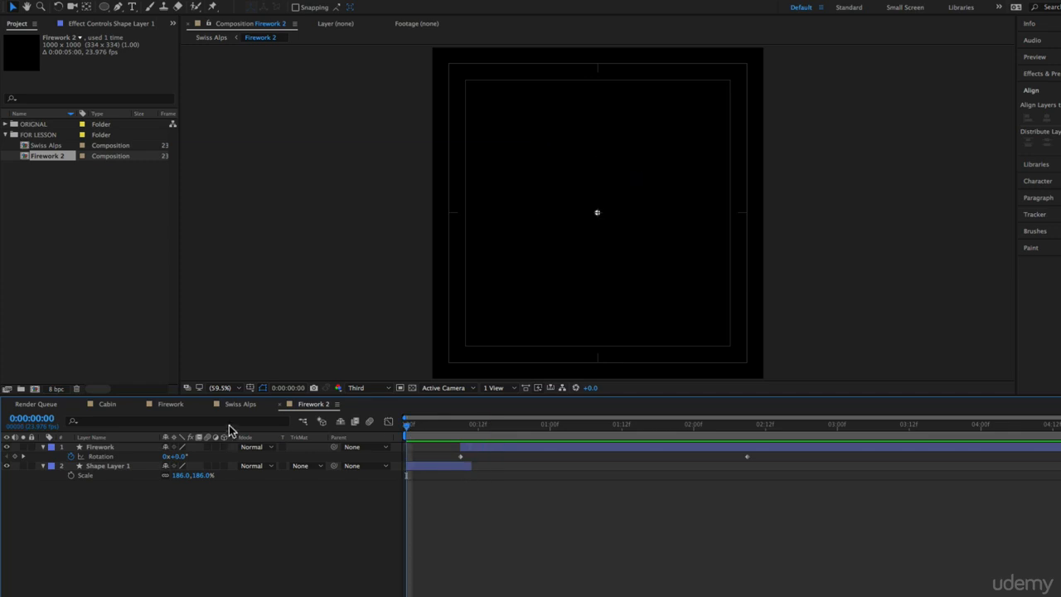
left_click_drag(489, 445, 577, 446)
left_click_drag(469, 468, 547, 469)
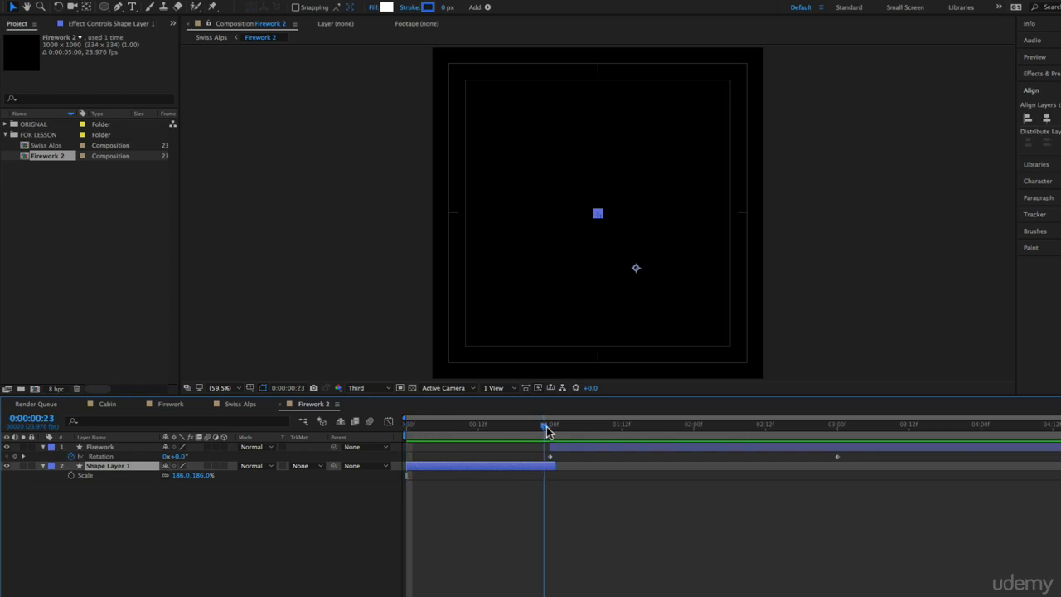
In the Swiss Alps composition, set a position keyframe on the Firework 2 layer at 0:00:01:00
left_click(241, 405)
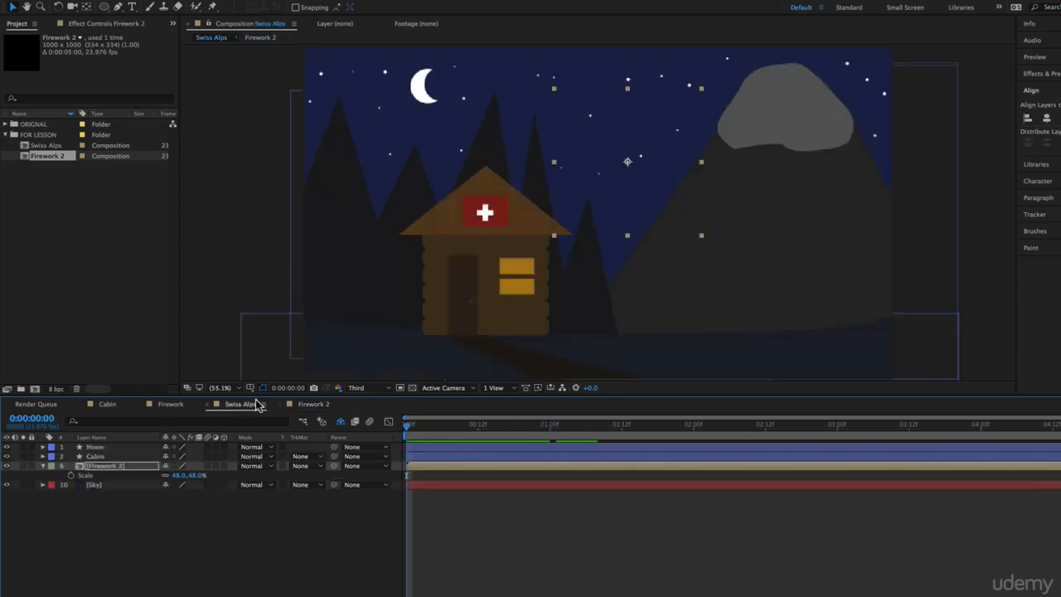
left_click_drag(411, 425, 549, 441)
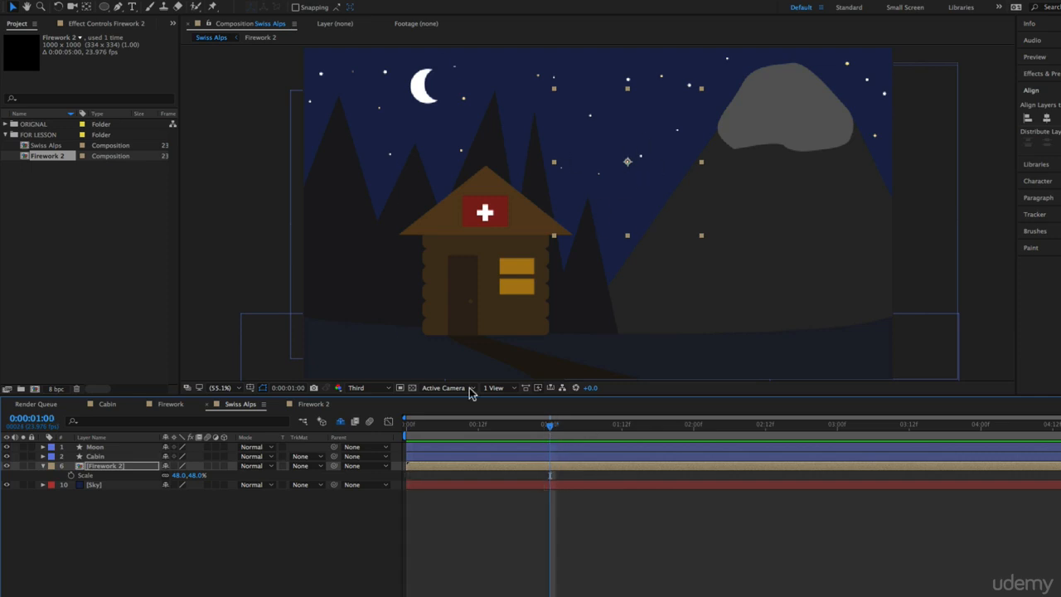
key("p")
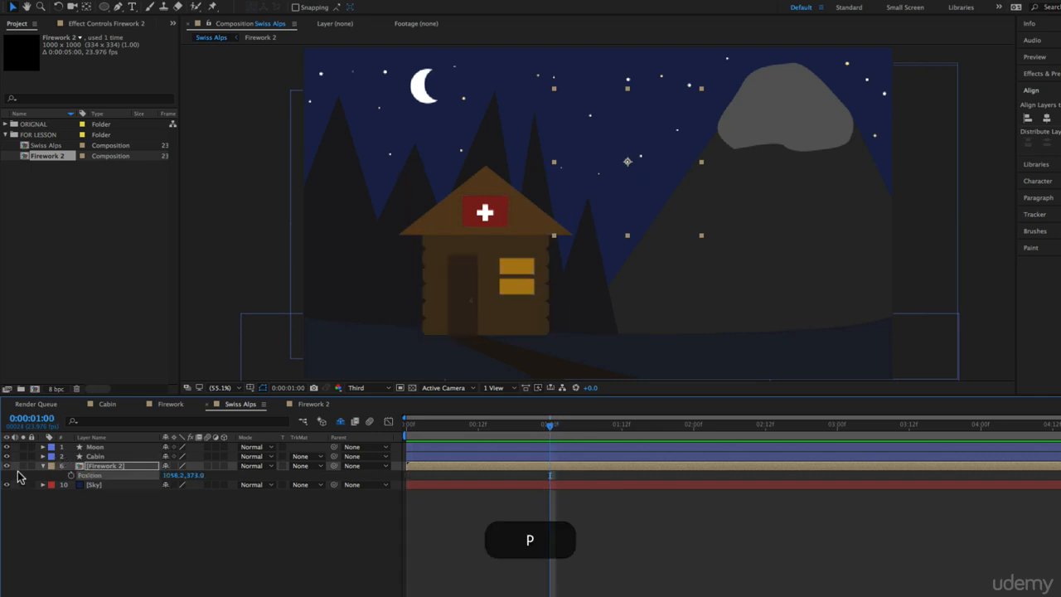
left_click(71, 475)
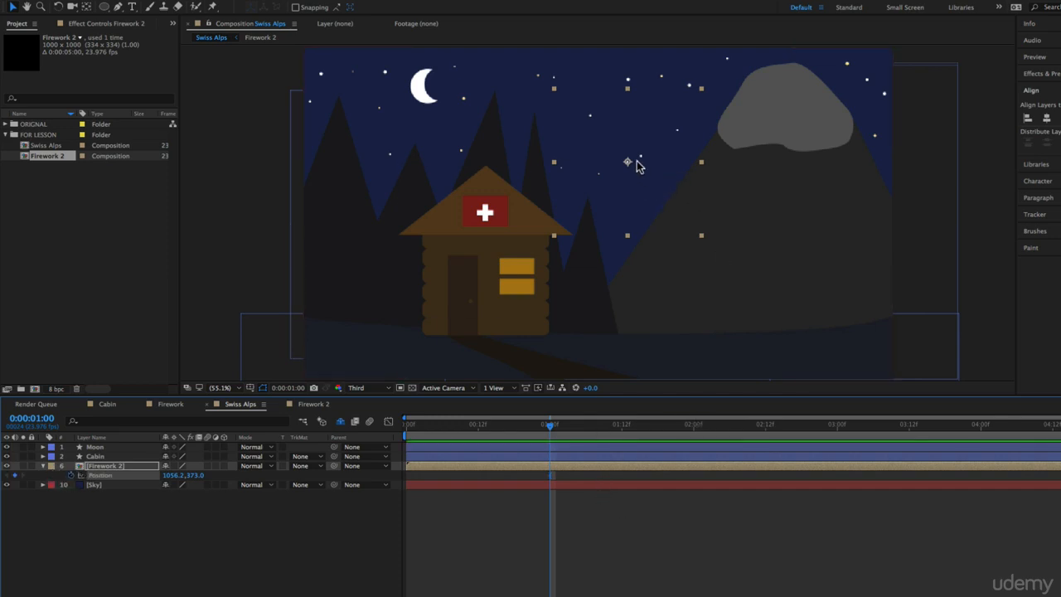
At the first frame, move the Firework 2 layer straight down below the ground to position 1056.2, 1048.2
left_click_drag(432, 425, 367, 434)
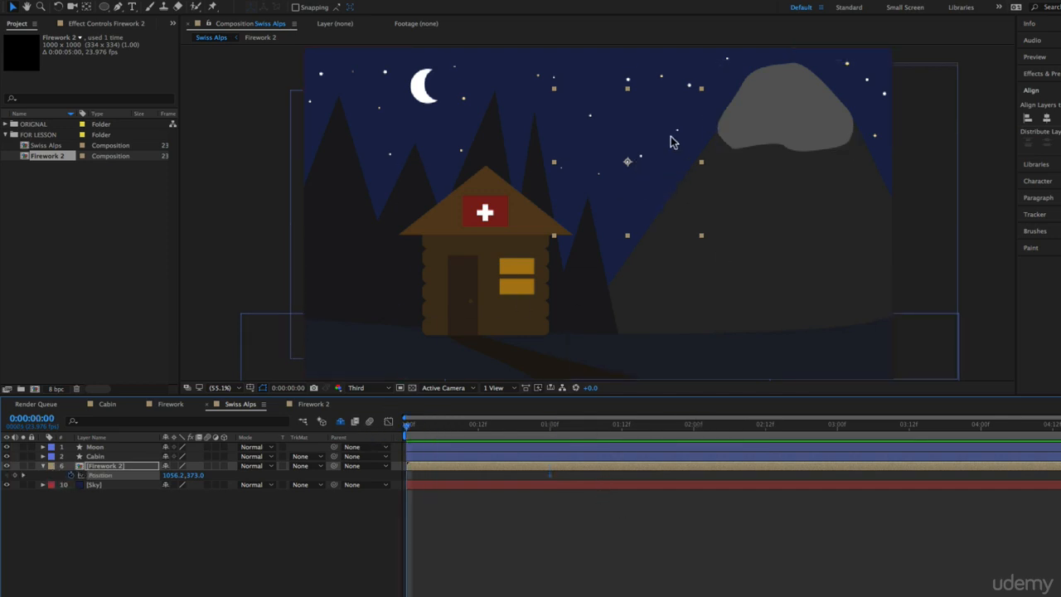
left_click_drag(633, 160, 631, 368)
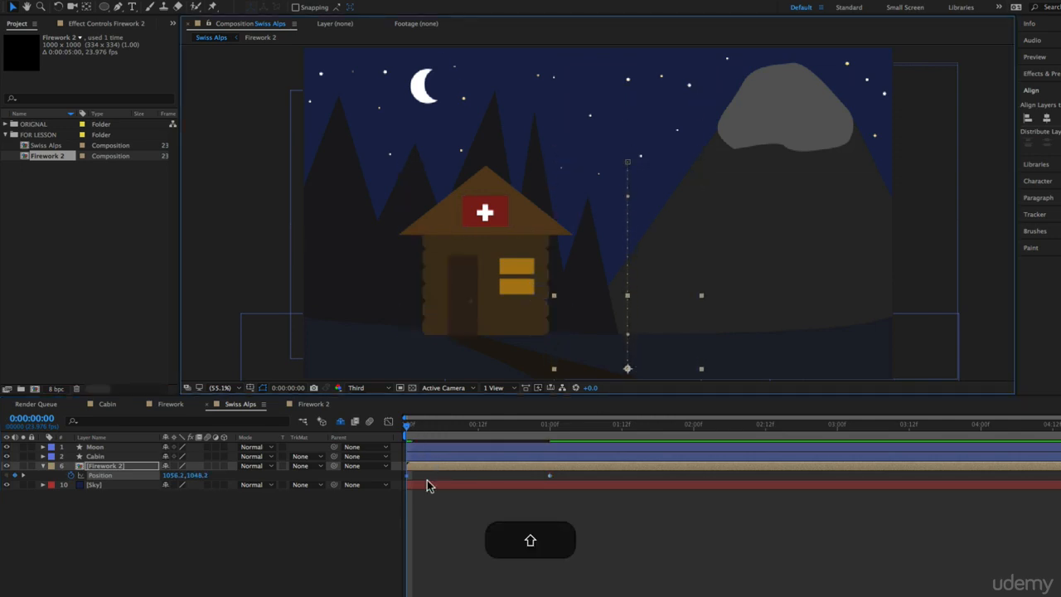
left_click(464, 542)
Shorten the work area to end at about 2:10 and preview the firework rising and bursting
left_click_drag(428, 430, 406, 424)
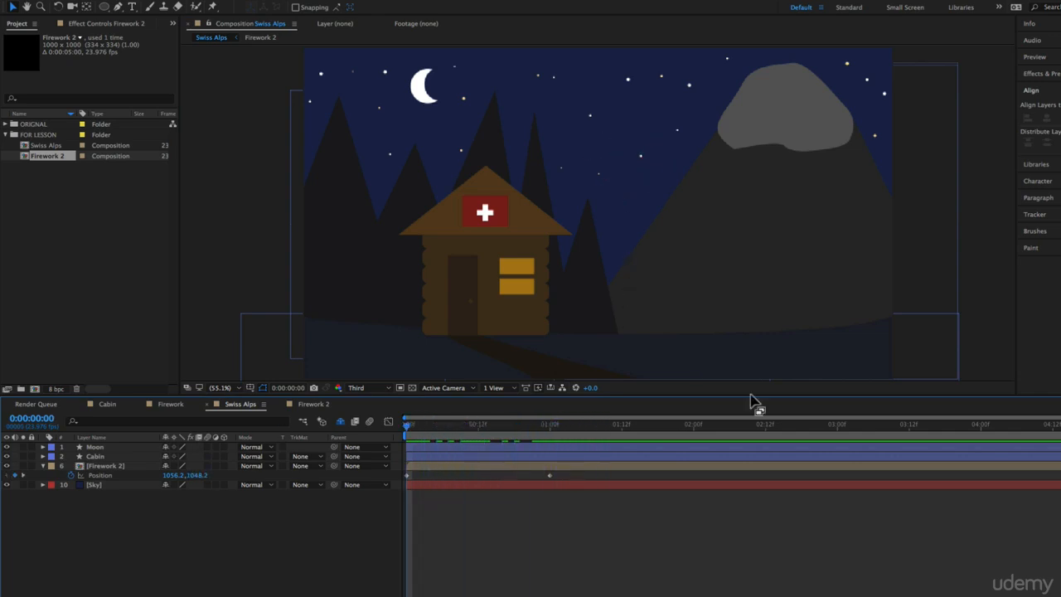
left_click_drag(1058, 435, 755, 440)
key("space")
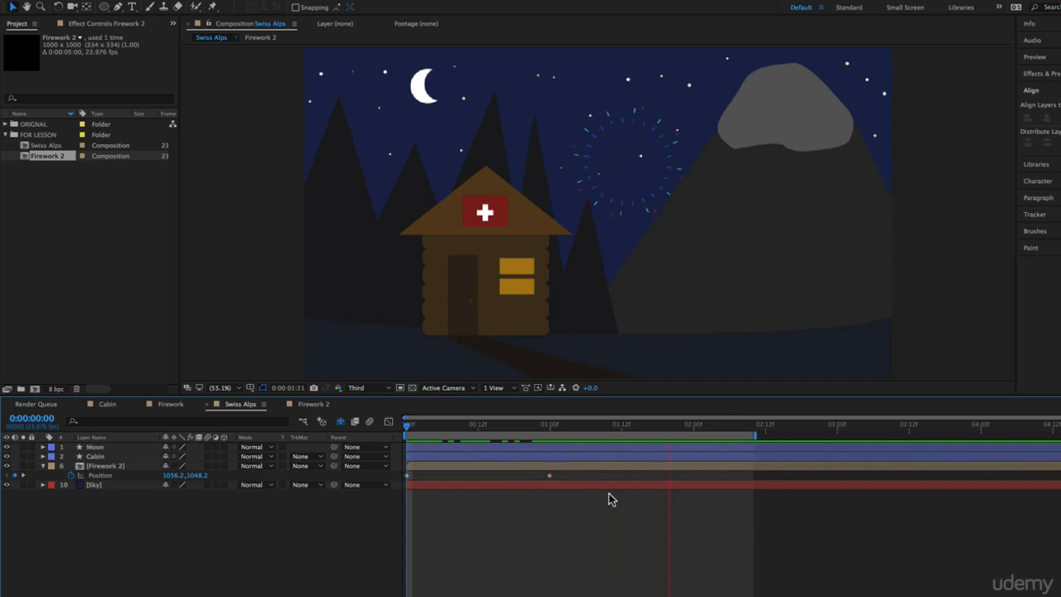
key("space")
Easy-ease both Firework 2 position keyframes and reshape the speed graph so the rise starts fast and slows toward the end
left_click(549, 475)
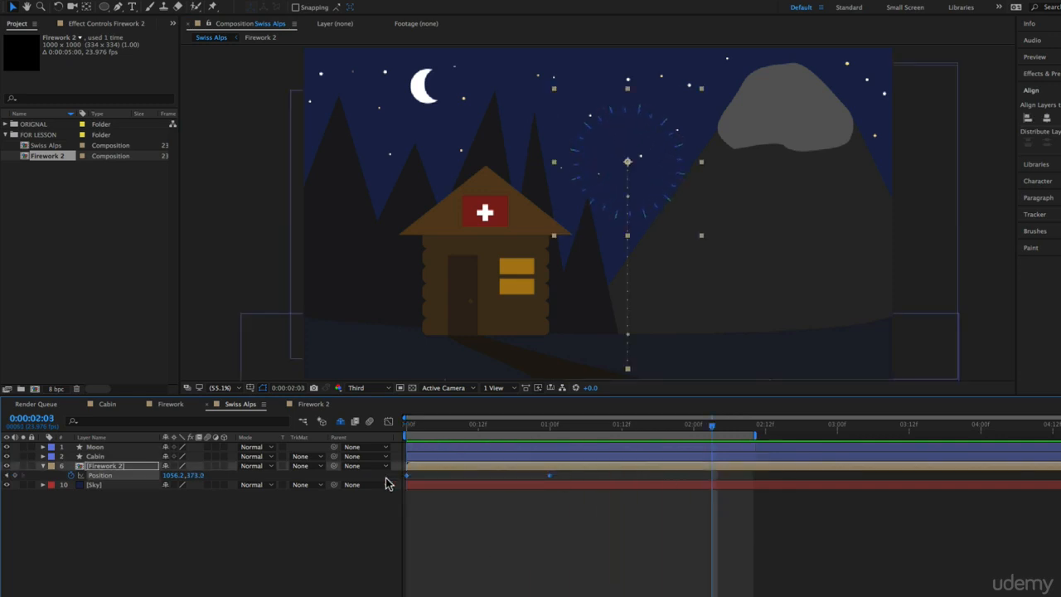
key("F9")
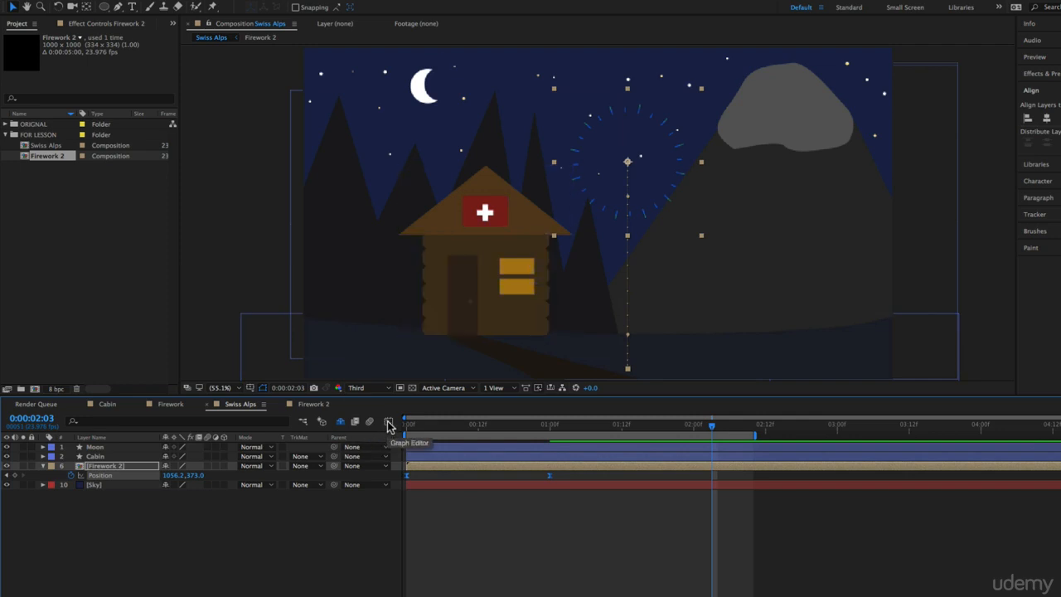
left_click(389, 423)
left_click_drag(560, 561, 394, 585)
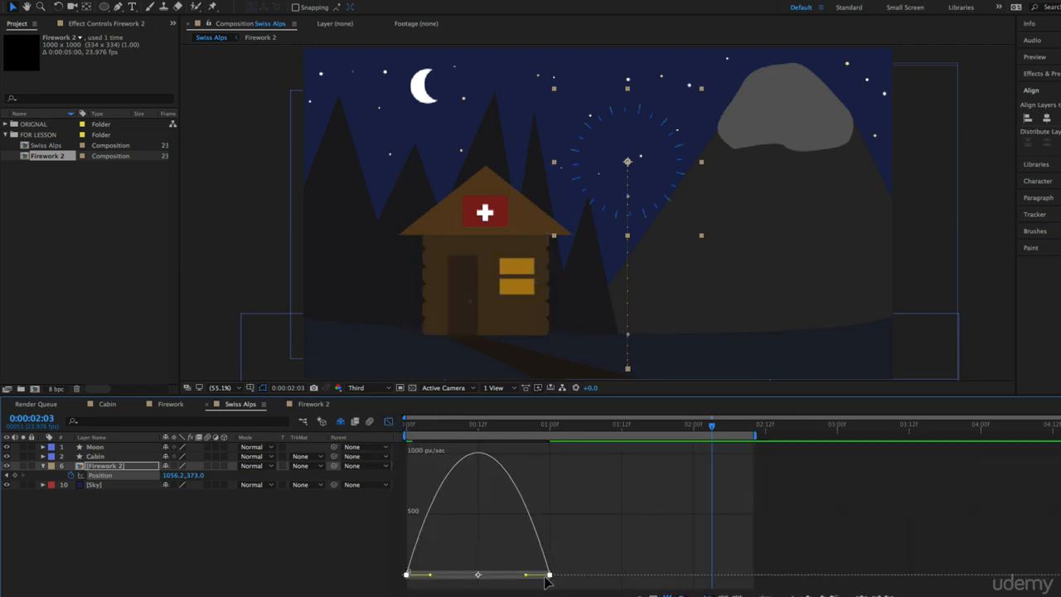
left_click_drag(527, 578, 418, 582)
left_click(388, 423)
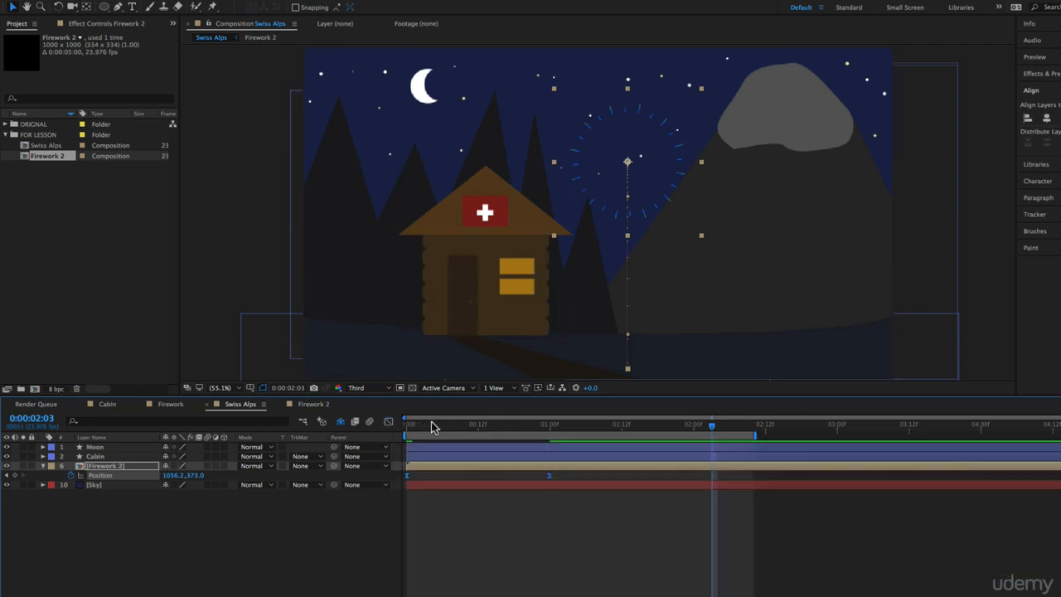
key("space")
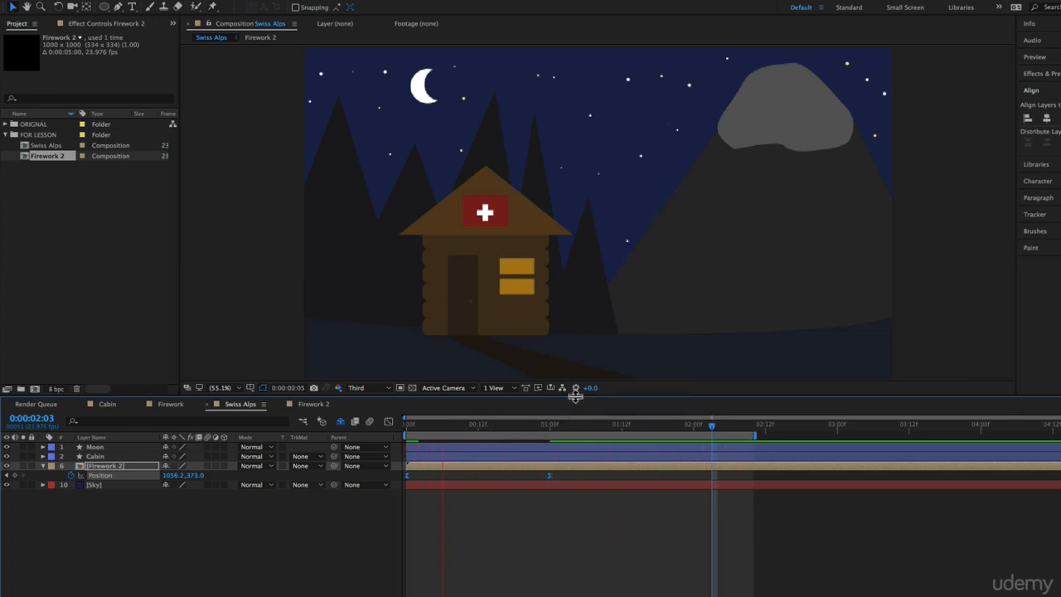
key("space")
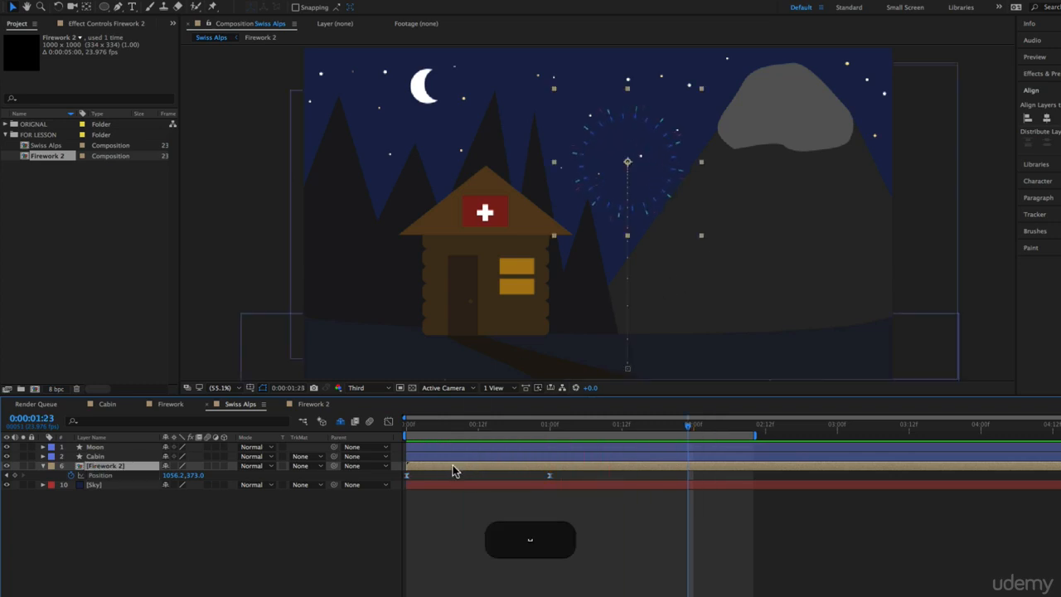
Duplicate the Firework 2 layer and delay the copy so it starts about four frames after the original
key("super+d")
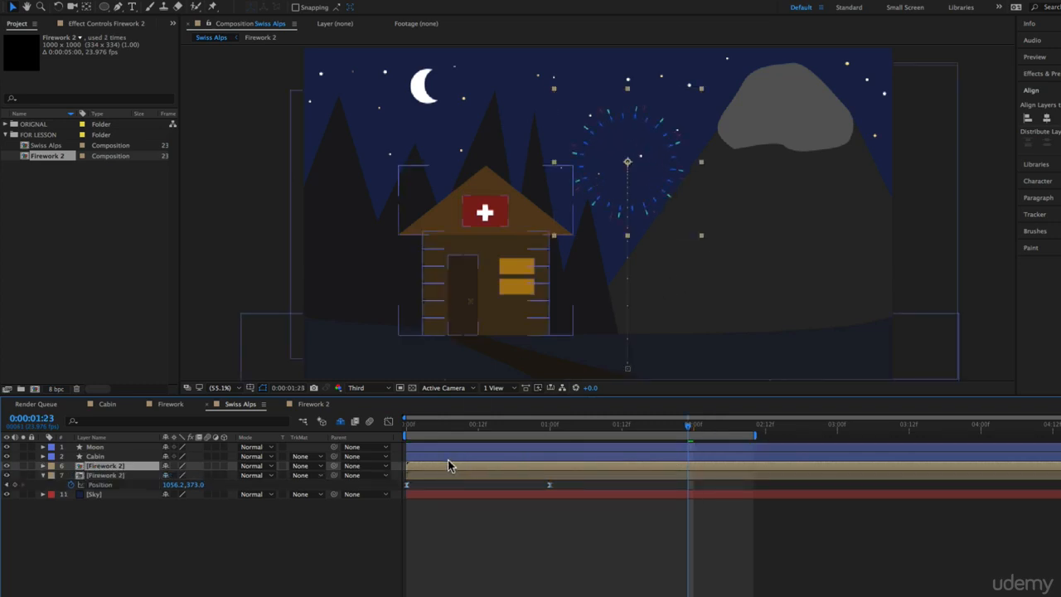
left_click_drag(473, 425, 609, 426)
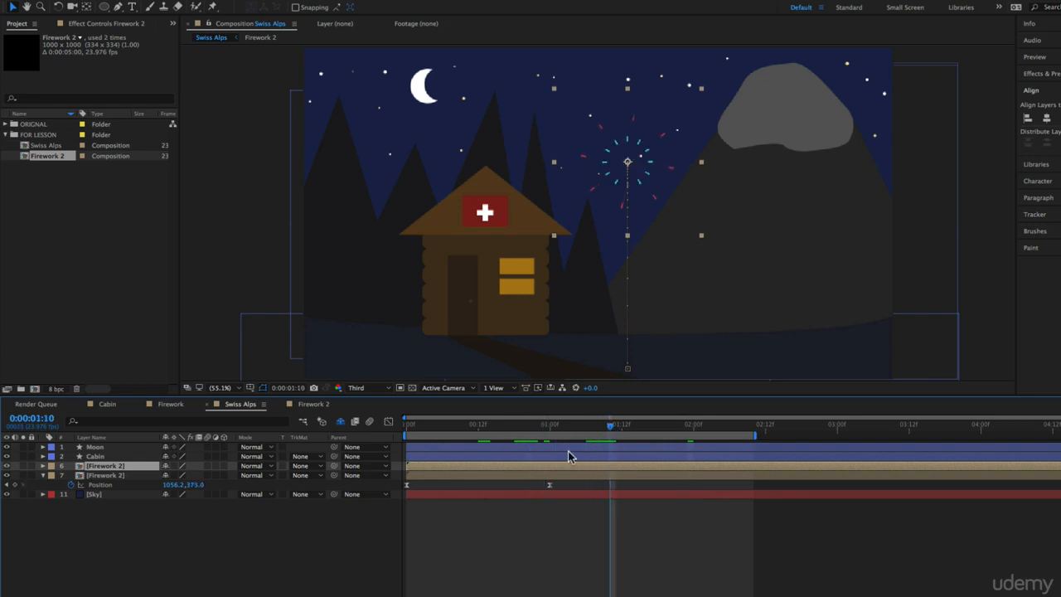
left_click_drag(533, 473, 552, 474)
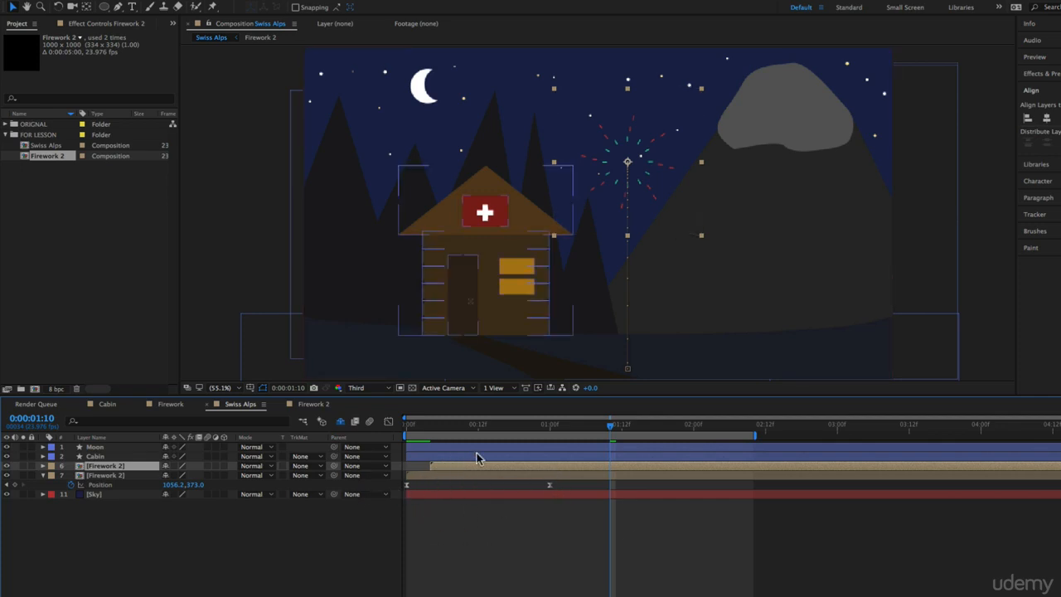
Change the copy's anchor point to -403, 325 so its burst sits over the mountain
key("a")
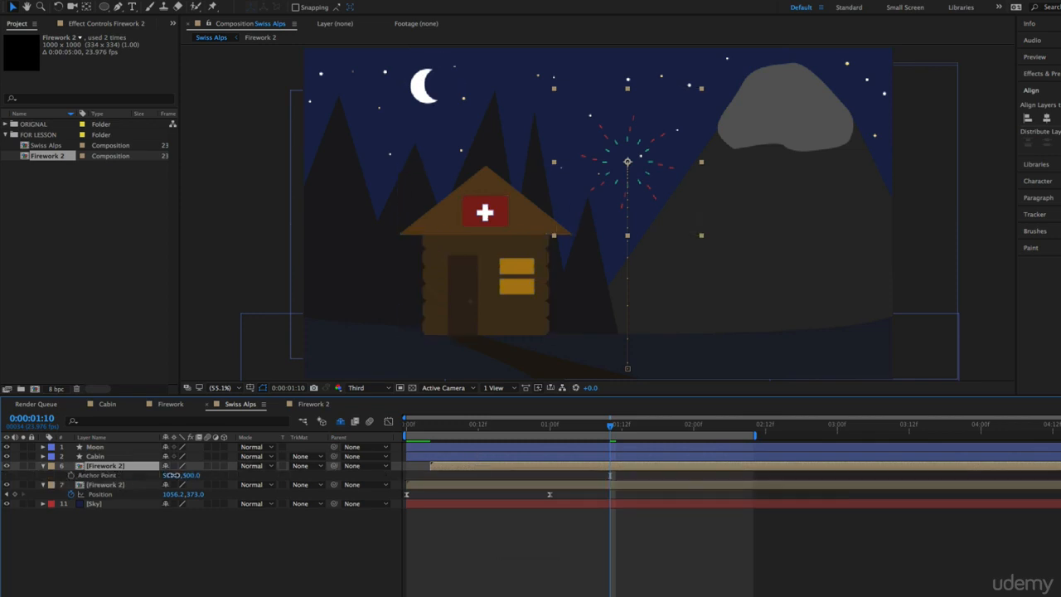
left_click_drag(173, 474, 14, 500)
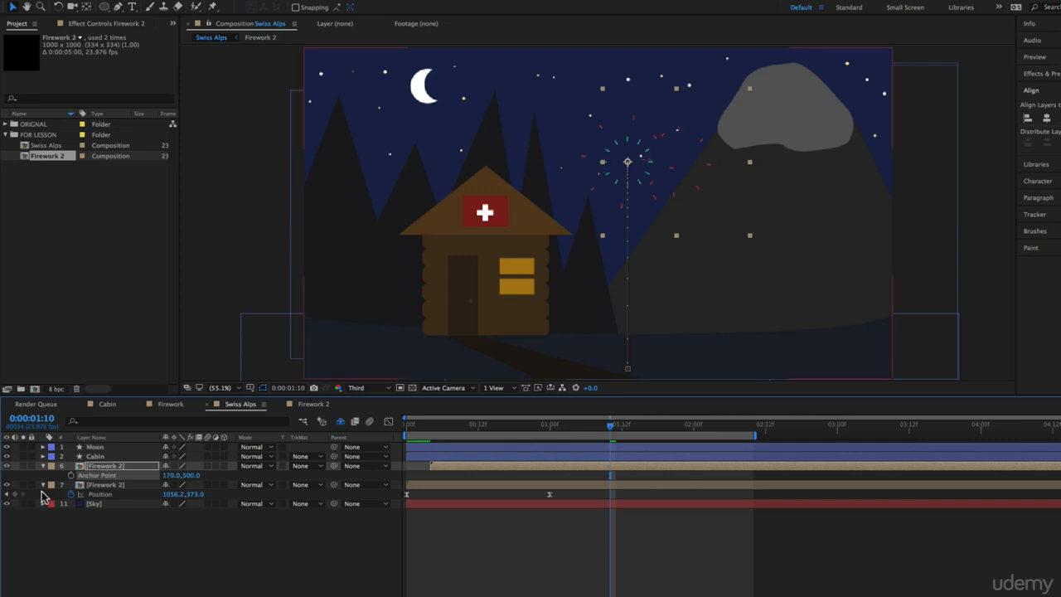
left_click_drag(169, 474, 3, 450)
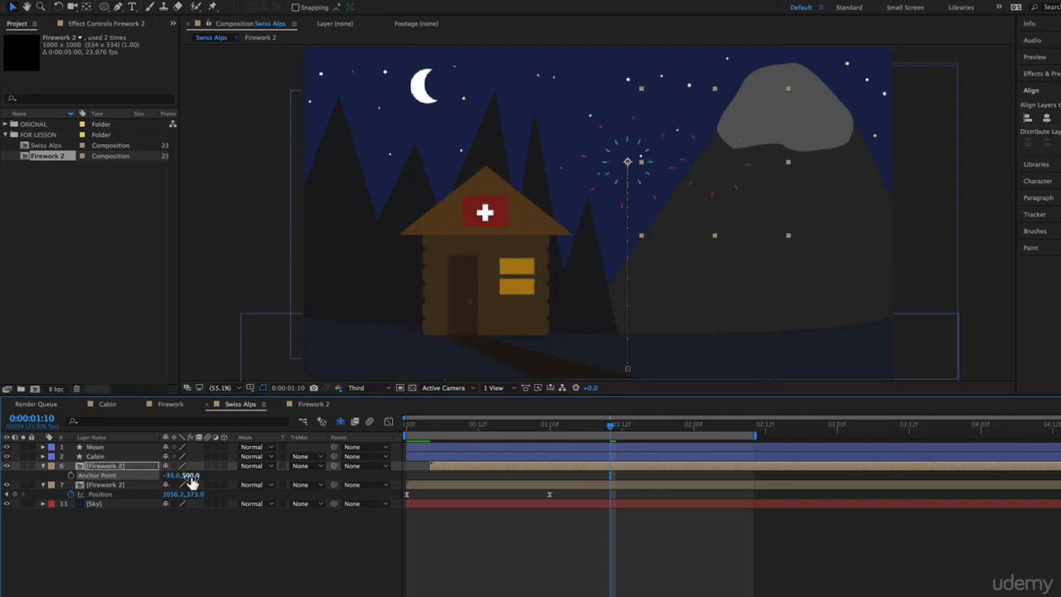
left_click_drag(189, 478, 3, 469)
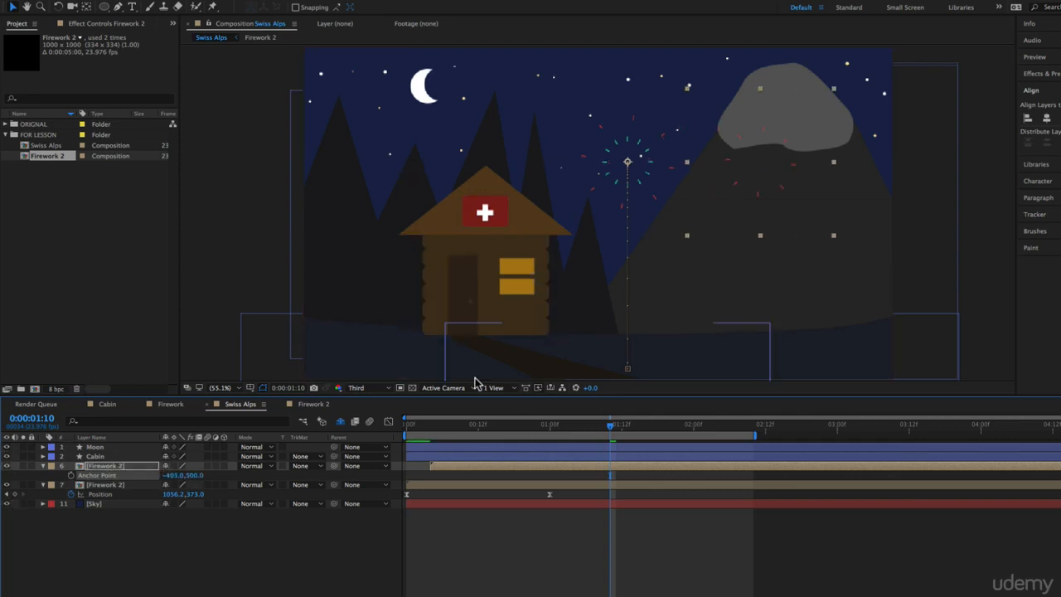
left_click_drag(195, 475, 110, 479)
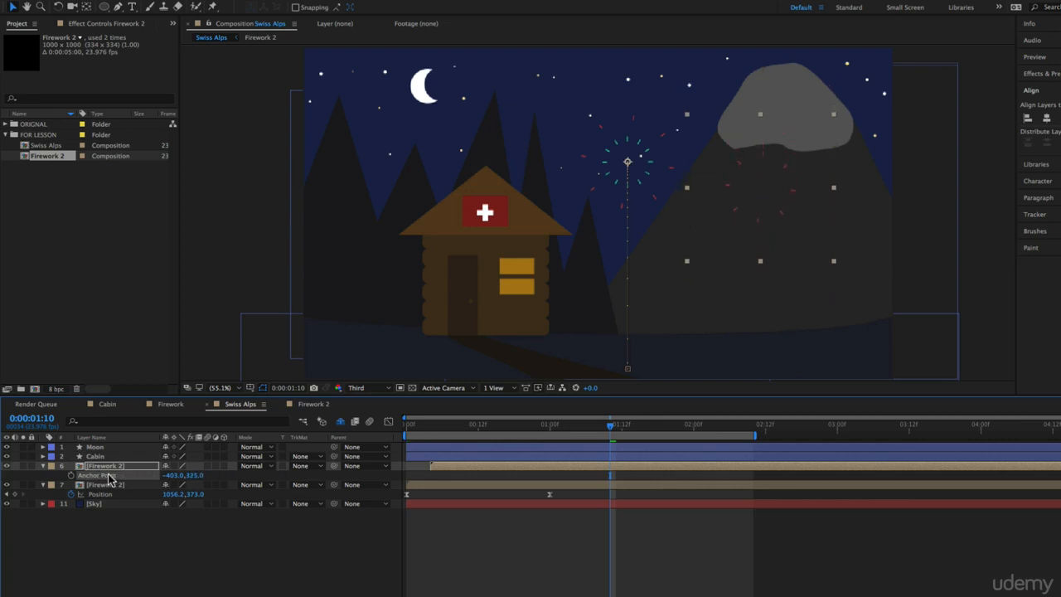
Scale the copied firework up to 67% and readjust its anchor point to -239, 325 to keep it over the mountain
key("s")
left_click_drag(199, 479, 275, 481)
key("a")
left_click_drag(485, 432, 608, 445)
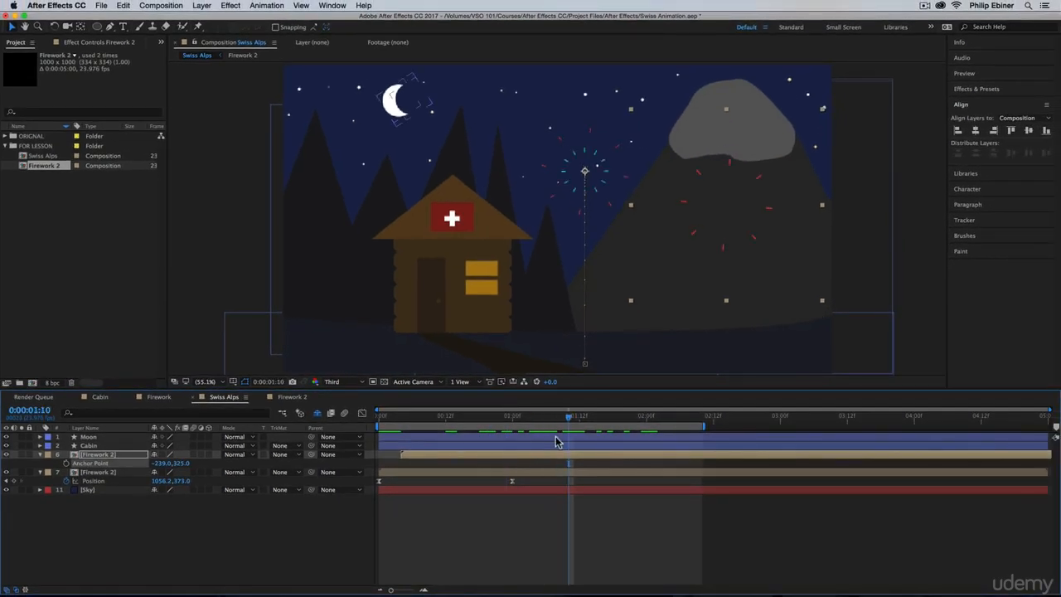
Find the Hue/Saturation effect and apply it to the copied firework layer
left_click(976, 89)
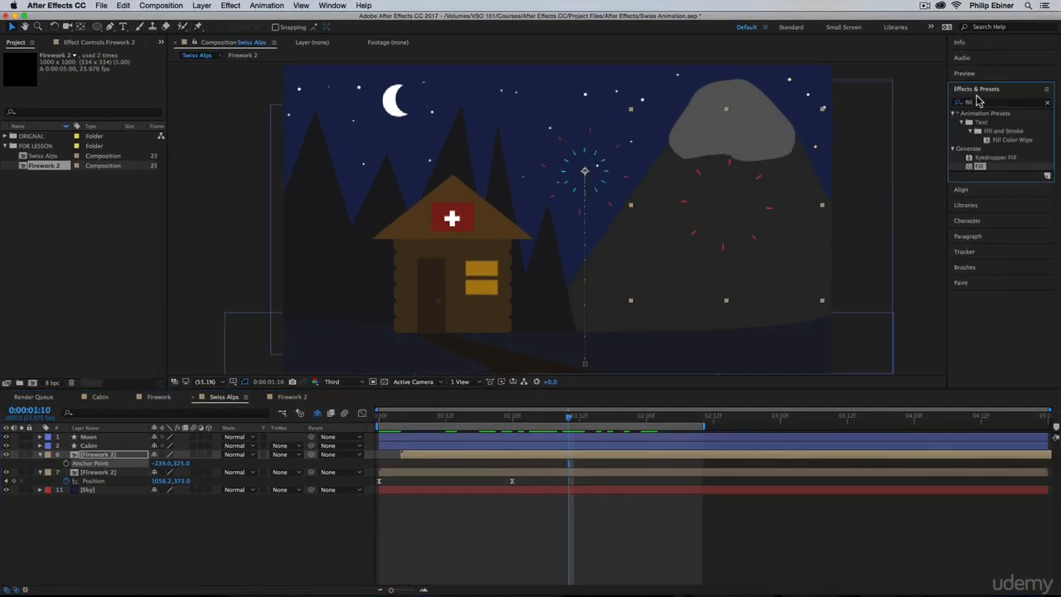
left_click(979, 103)
type("hue")
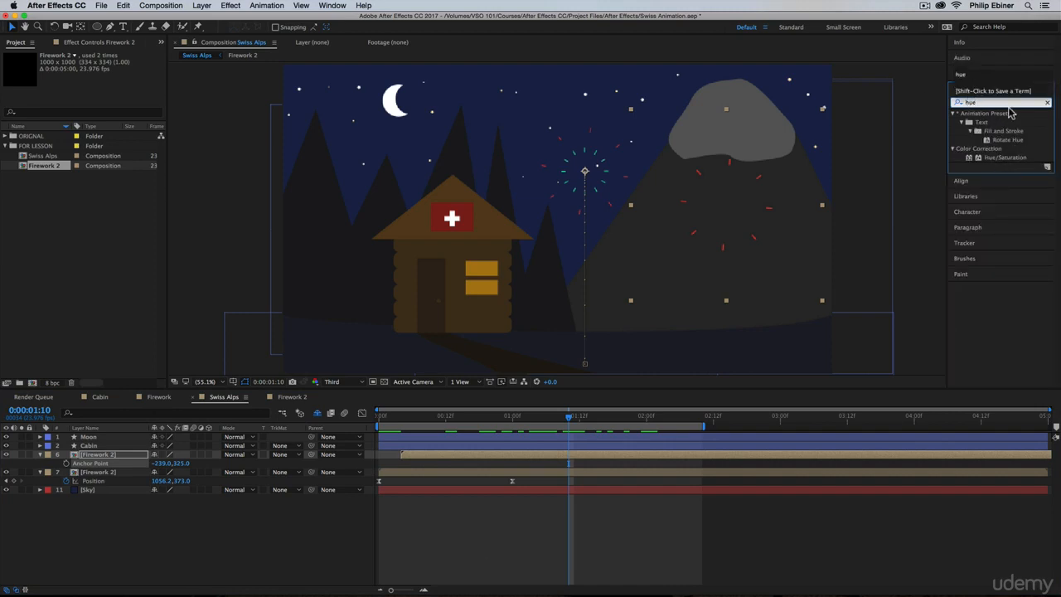
left_click_drag(1006, 158, 552, 457)
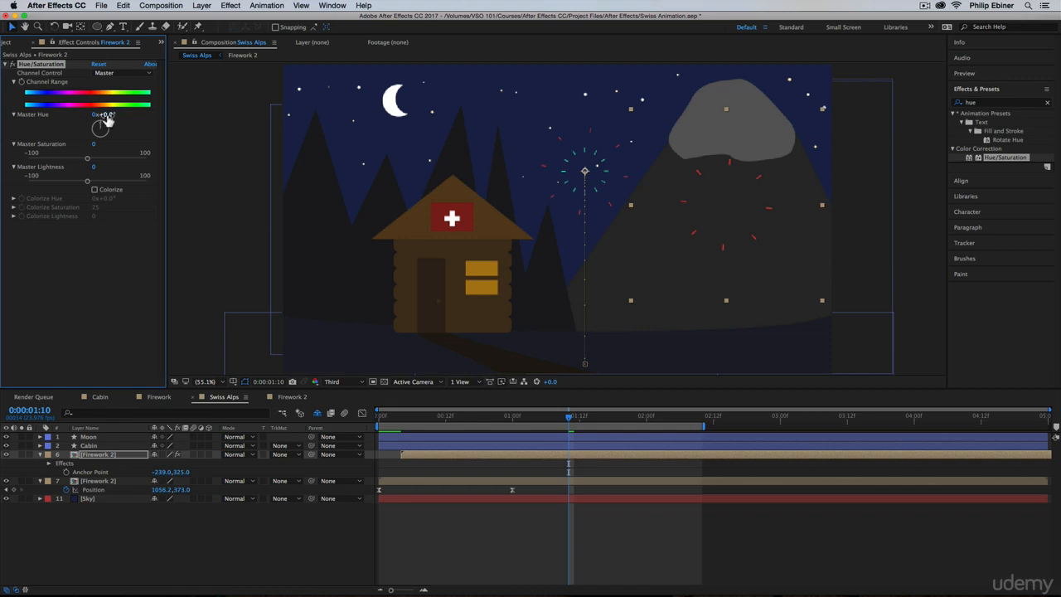
Recolor the copied firework by setting its Master Hue to 176°, checking the color at a frame where the burst is fuller
left_click_drag(180, 121, 186, 121)
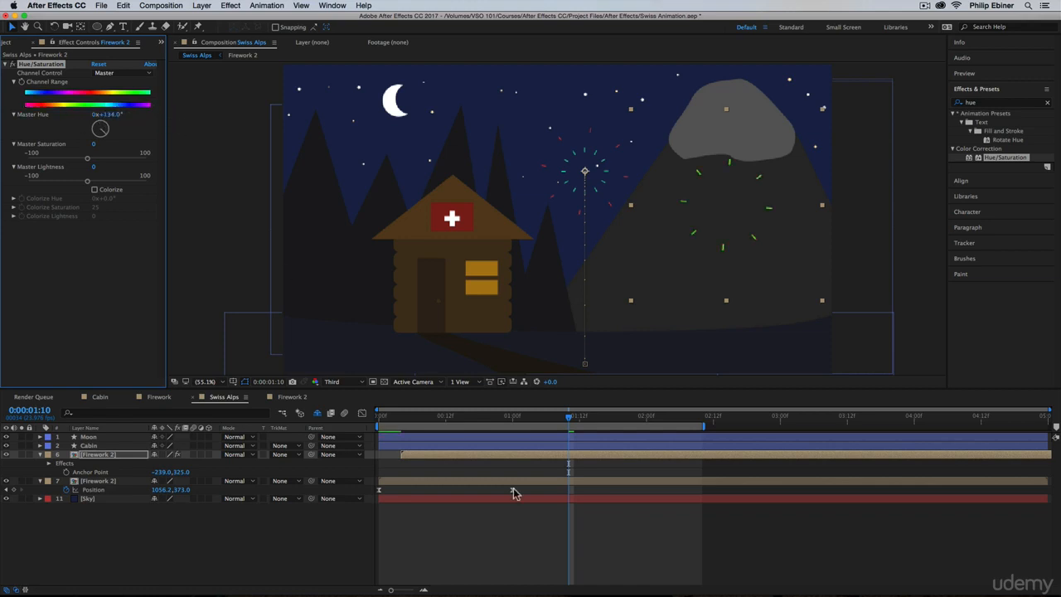
left_click_drag(603, 423, 623, 423)
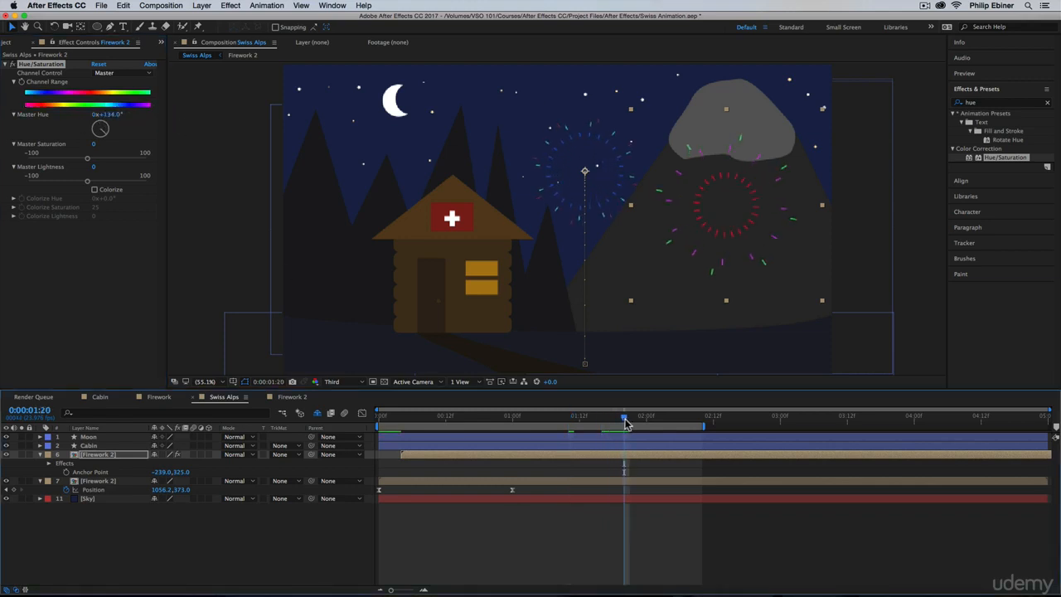
left_click_drag(118, 120, 153, 122)
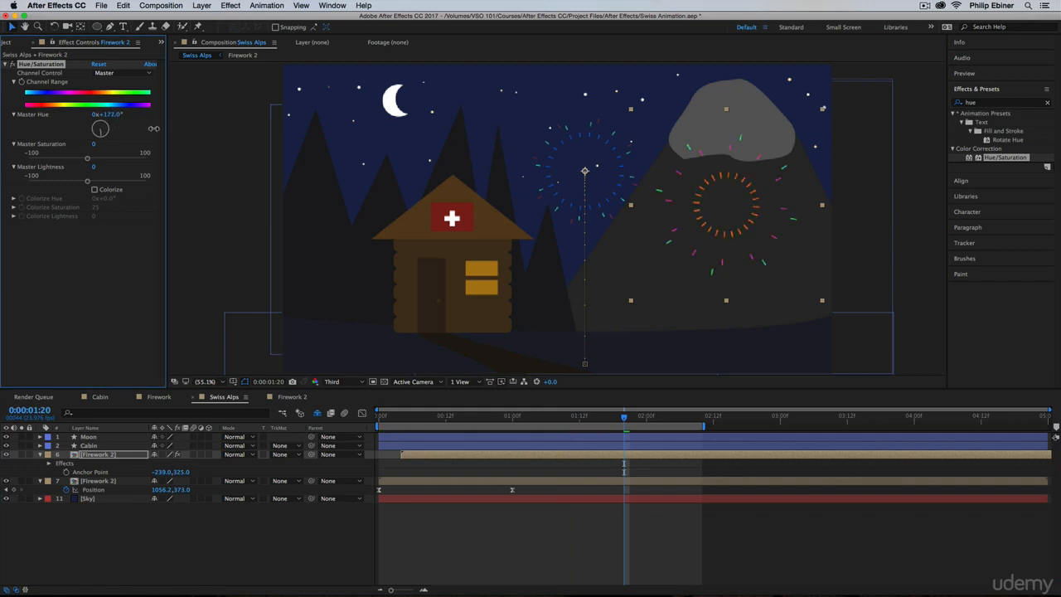
left_click_drag(154, 128, 157, 128)
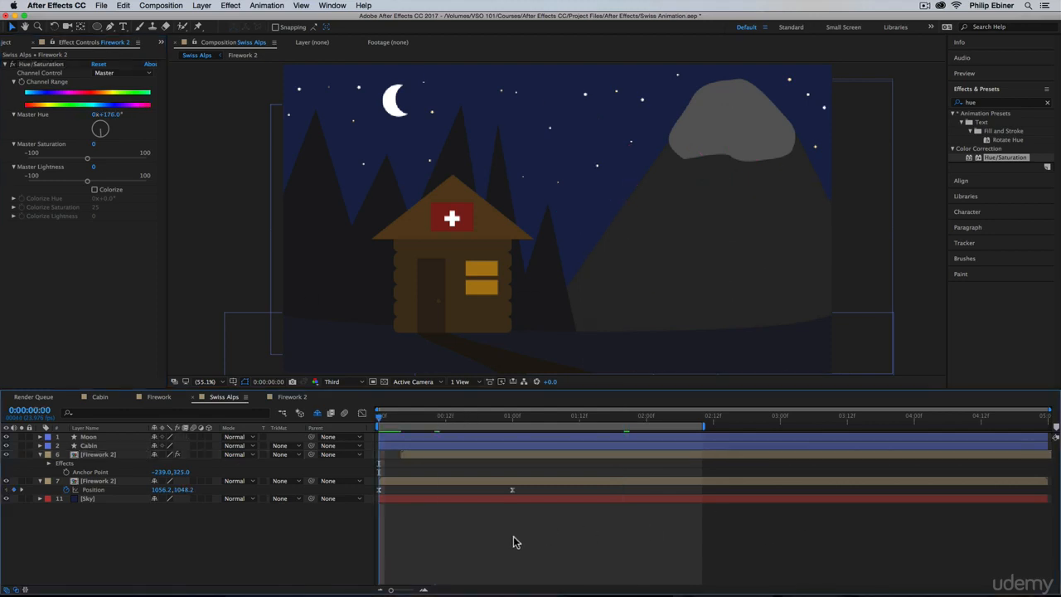
Preview both fireworks and delay the recolored copy by about two more frames
key("space")
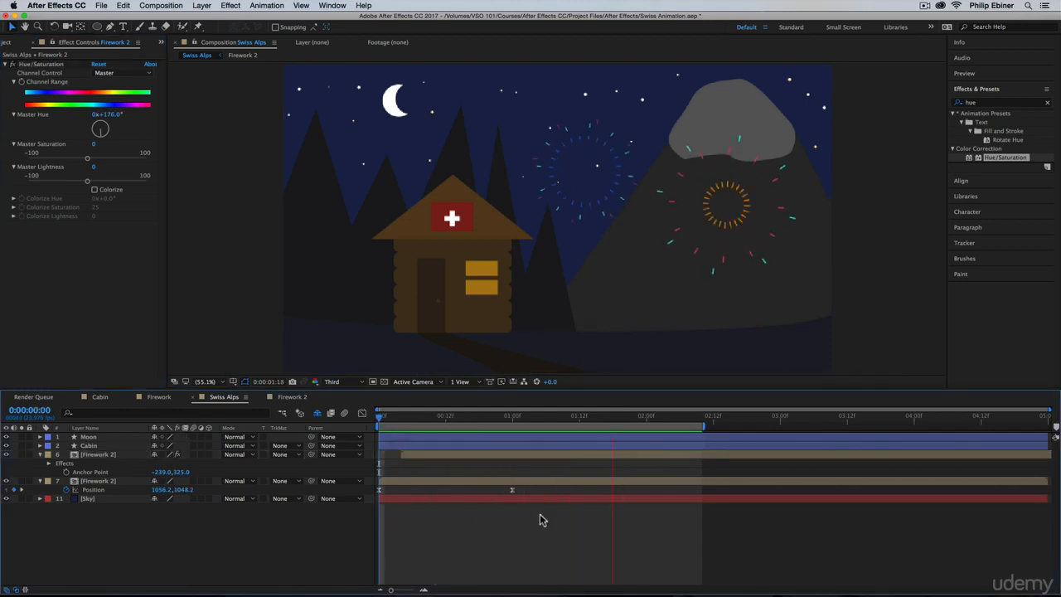
left_click(488, 461)
left_click_drag(488, 461, 498, 461)
key("space")
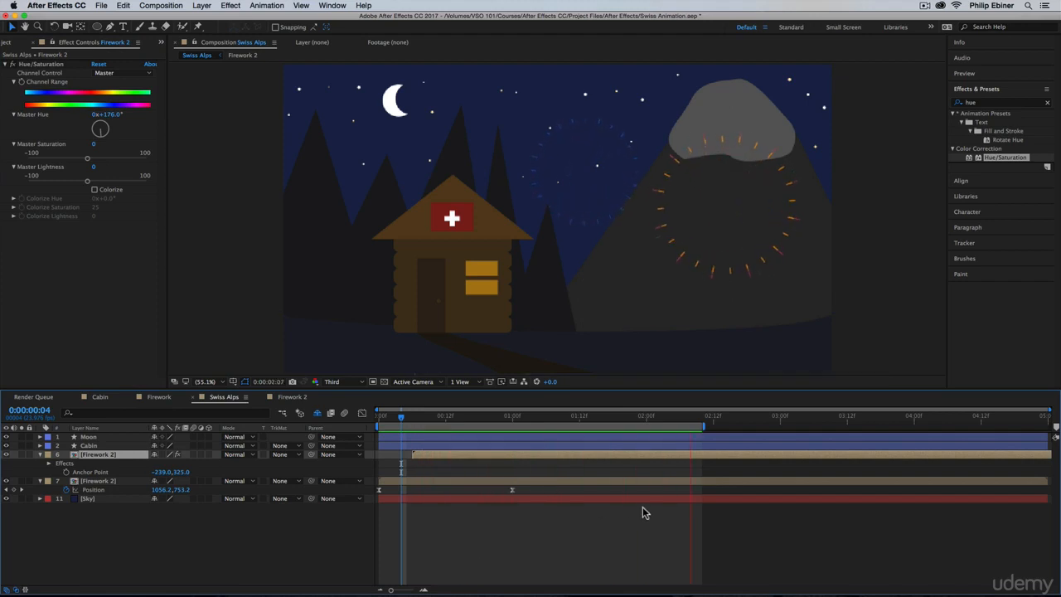
key("space")
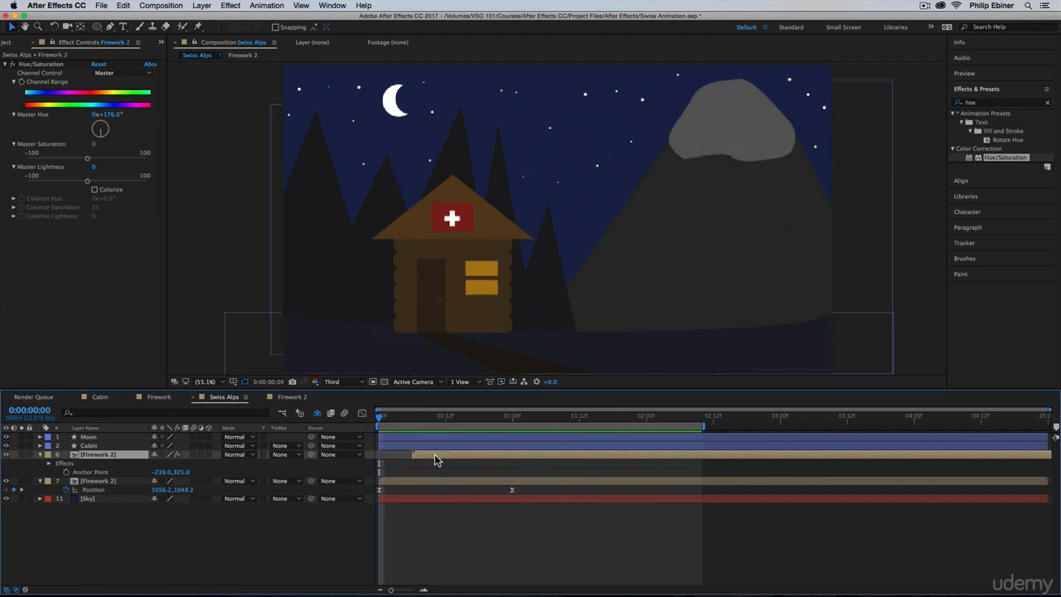
Duplicate the recolored firework and delay the new copy to start at about frame 15
left_click_drag(495, 416, 601, 429)
key("super+d")
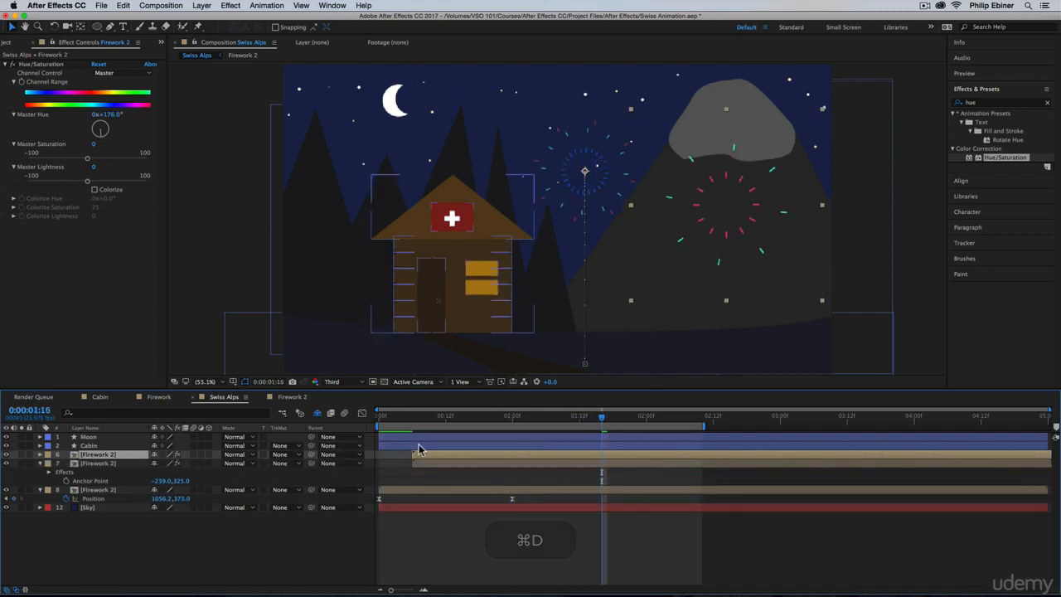
left_click_drag(438, 455, 487, 456)
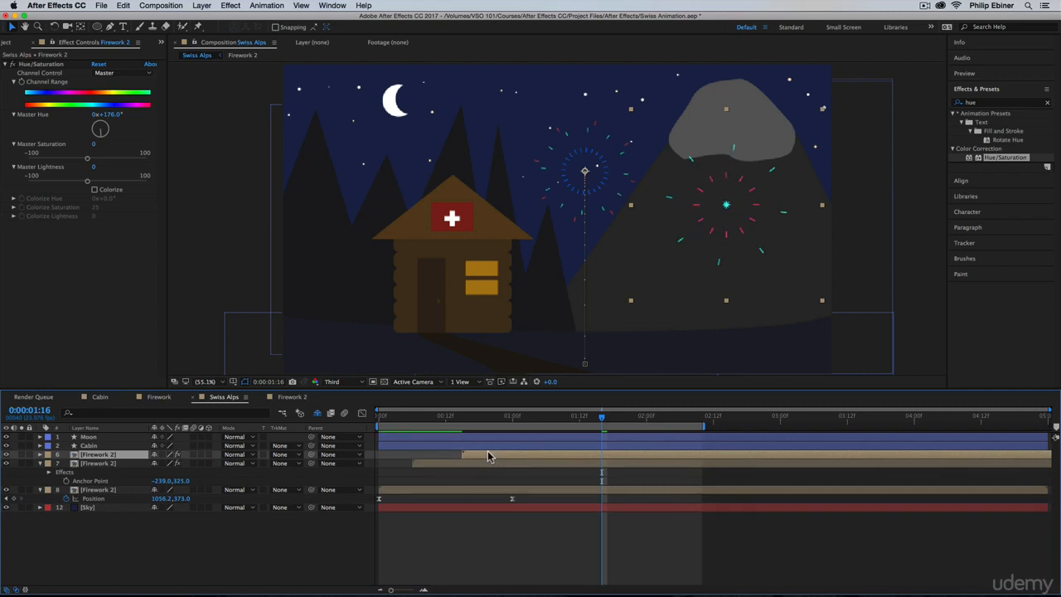
Change the newest firework's anchor point to 1117, 325 so it bursts on the cabin side of the scene
left_click_drag(602, 418, 629, 424)
key("a")
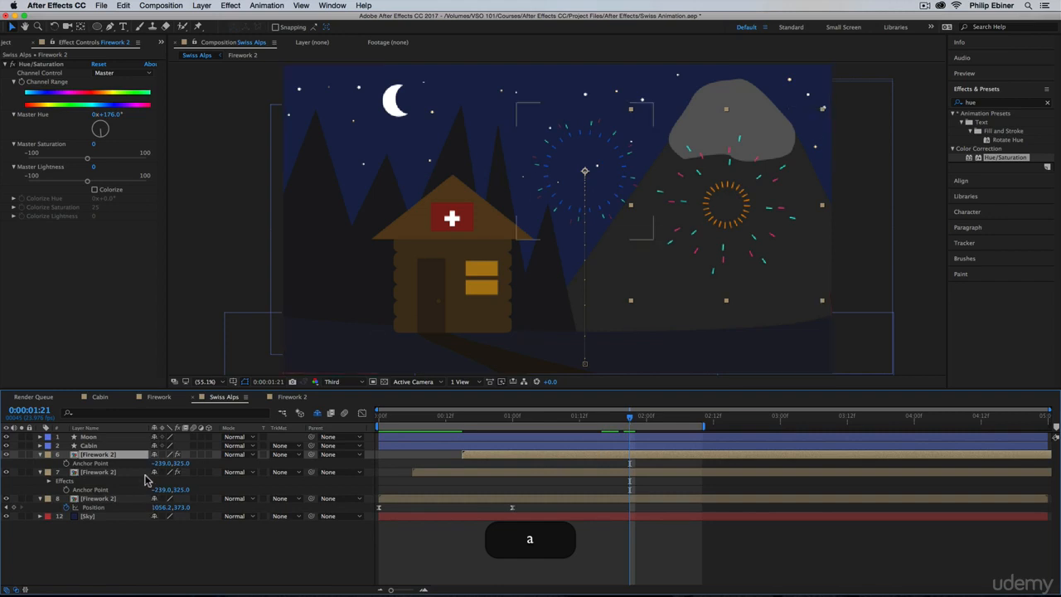
left_click_drag(161, 464, 890, 493)
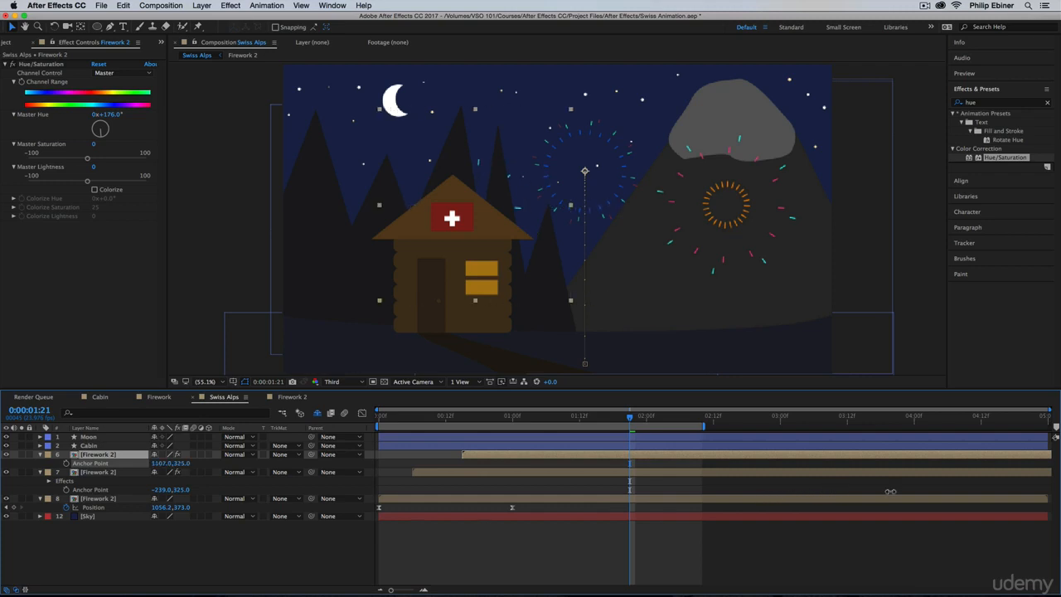
Reveal the shy layers, move the newest firework above the Trees layer, and hide the shy layers again
left_click(317, 413)
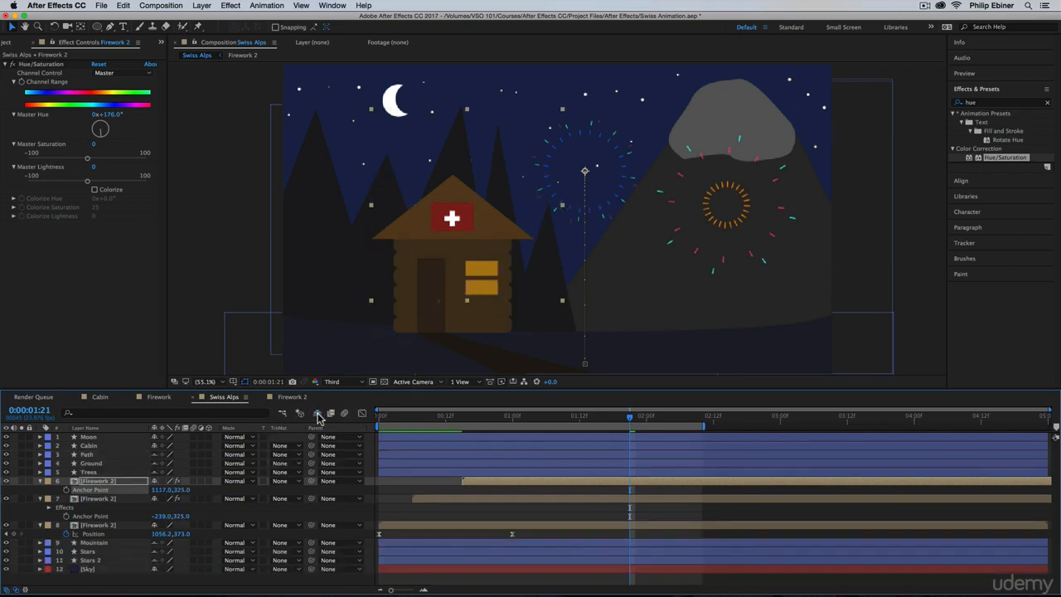
left_click_drag(99, 480, 97, 469)
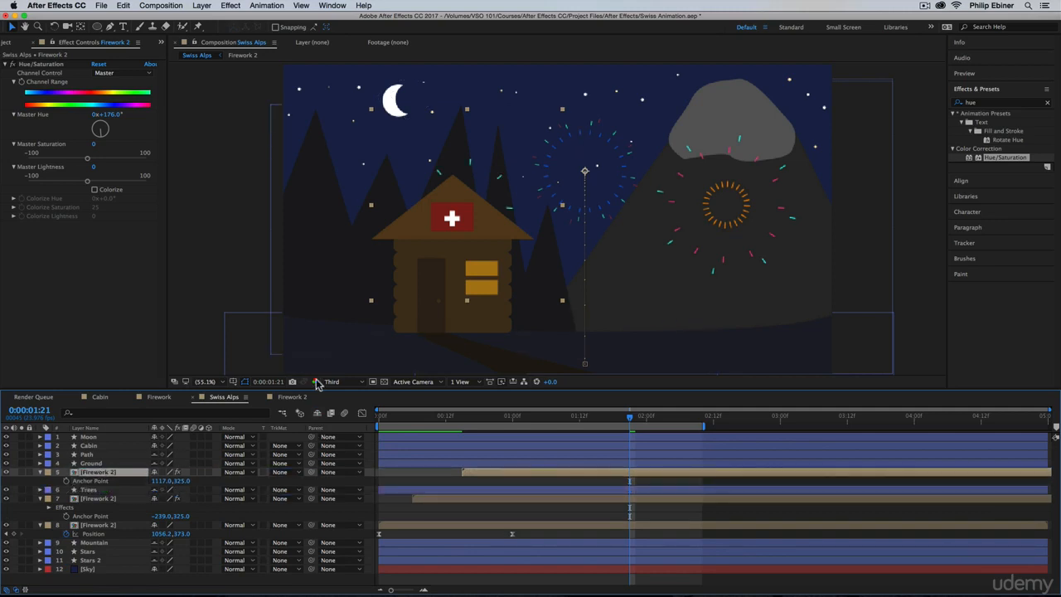
left_click(319, 415)
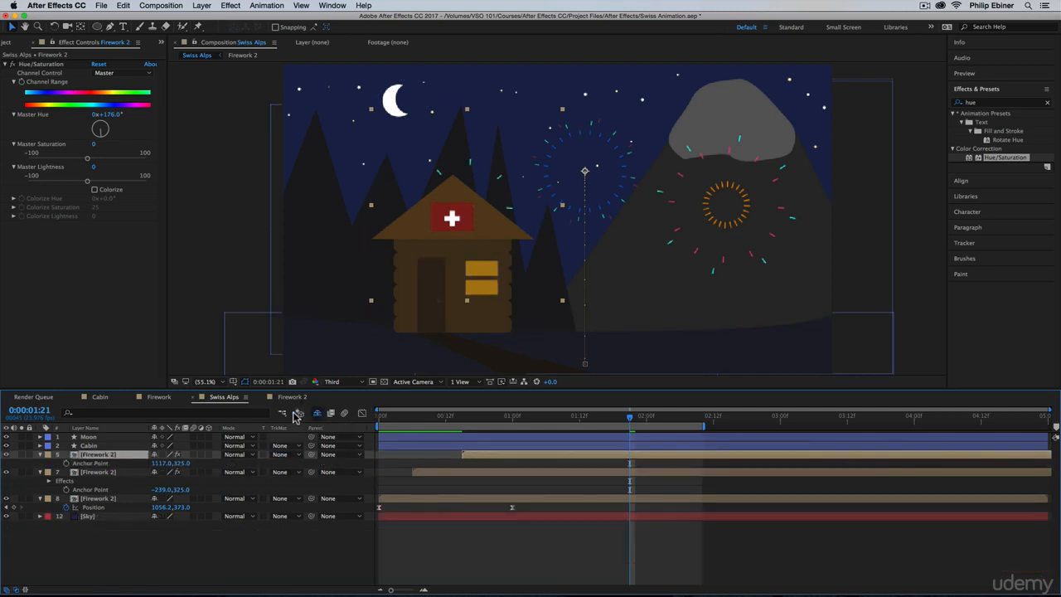
Scale the newest firework down and set its anchor point to 1152, 729 so it bursts above the cabin roof
key("s")
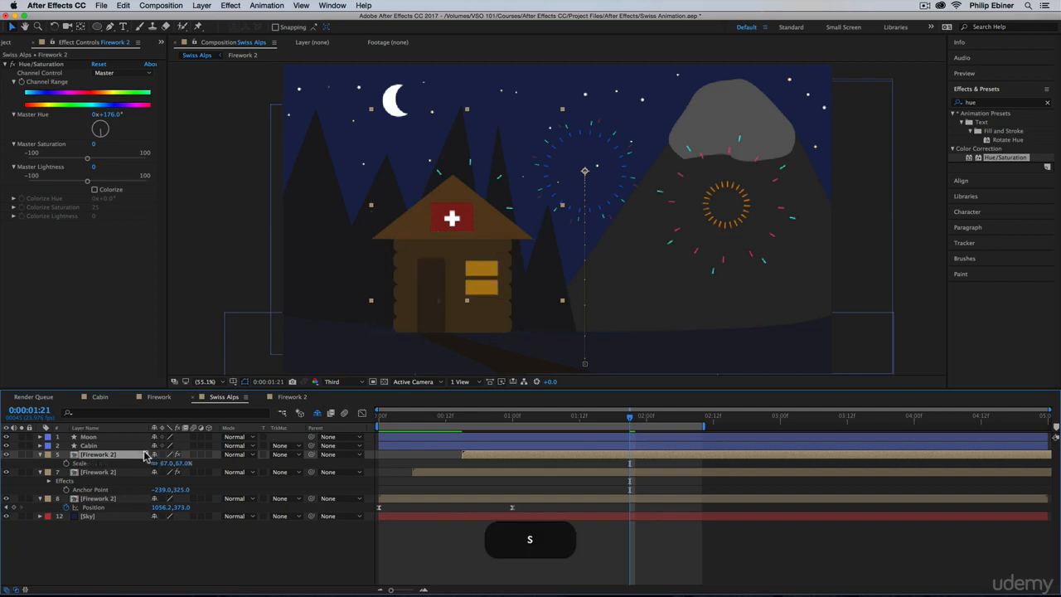
left_click_drag(178, 464, 409, 448)
key("a")
left_click_drag(157, 464, 180, 461)
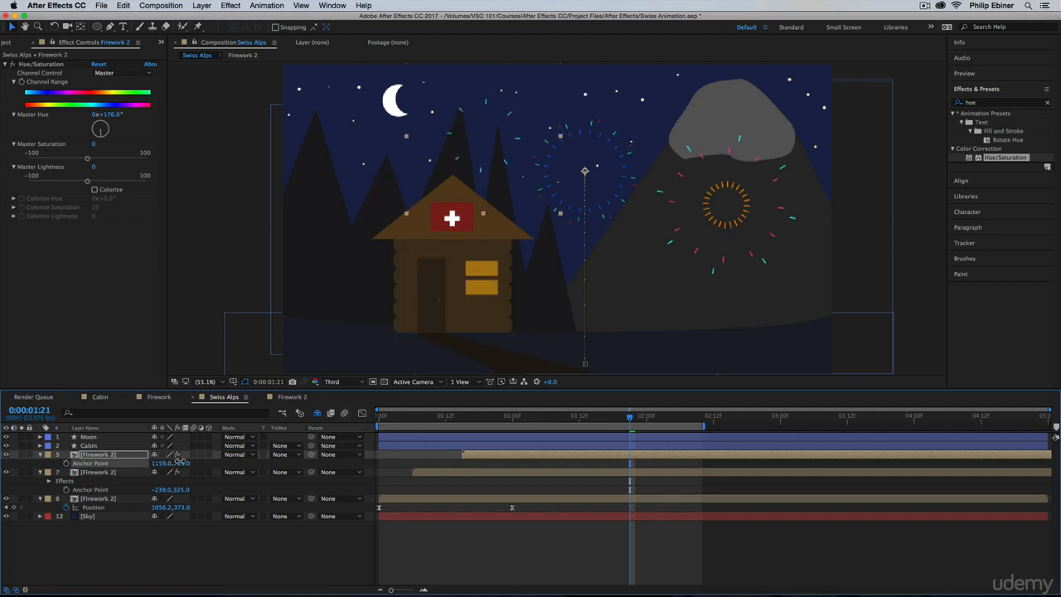
Extend the work area to end at about 0:00:03:12 and preview the three fireworks from the start
left_click_drag(479, 418, 3, 404)
key("space")
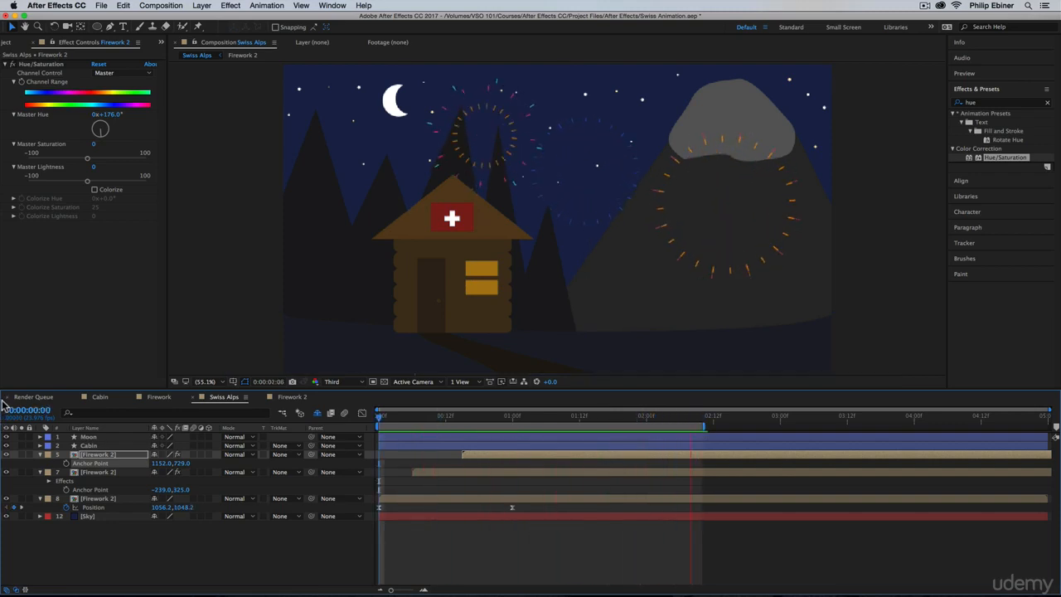
key("space")
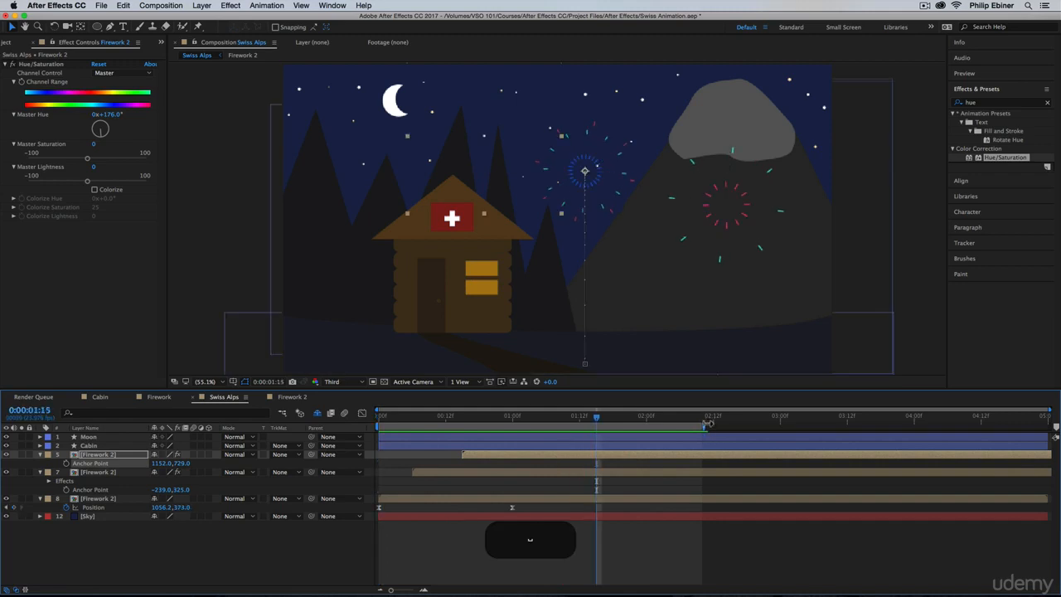
left_click_drag(706, 428, 853, 428)
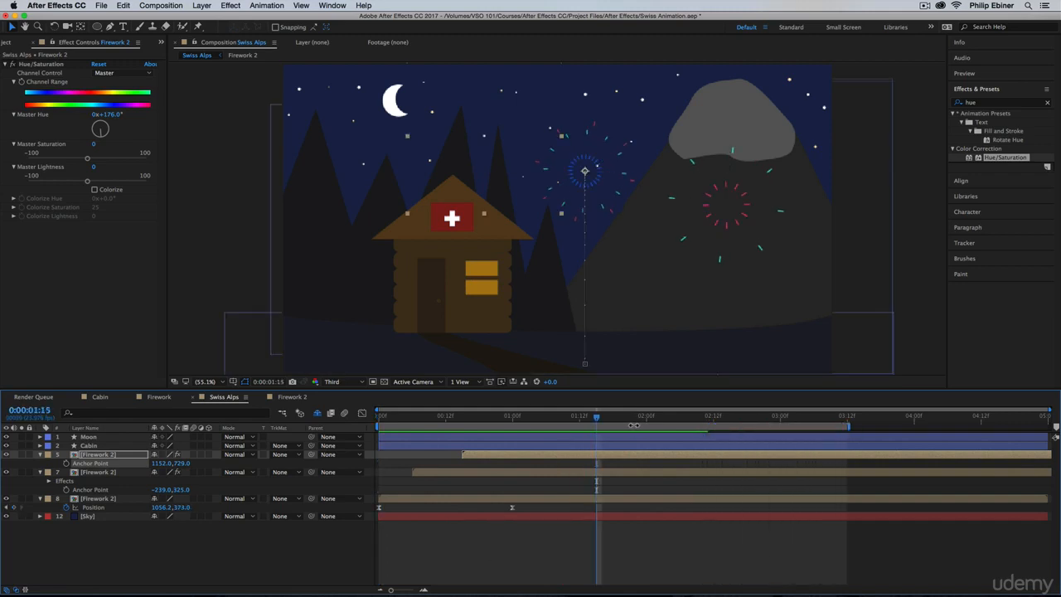
key("space")
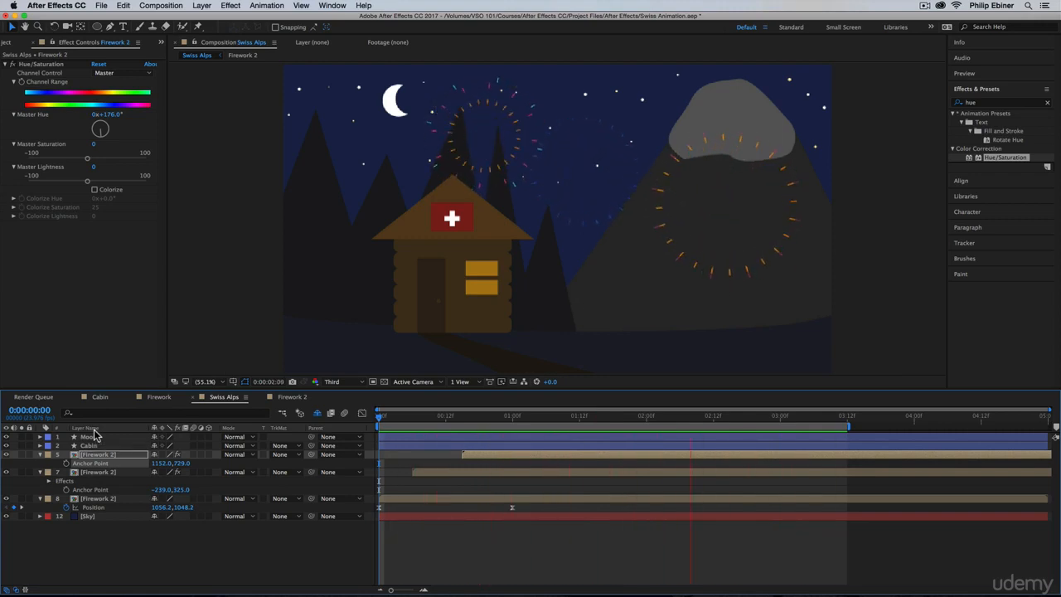
key("space")
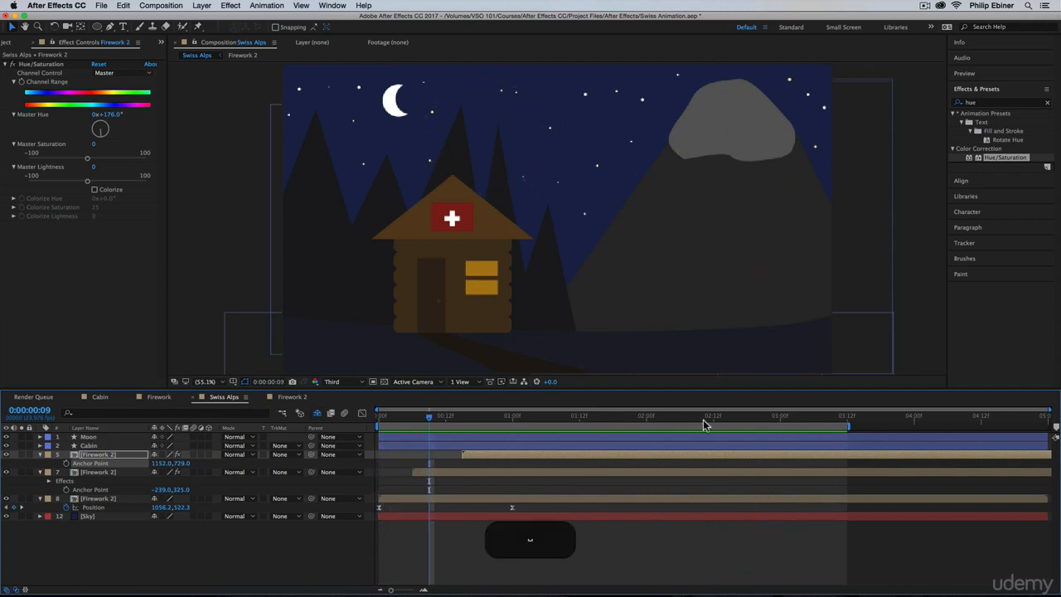
Delay the firework above the cabin by about one frame and shift its Master Hue to 242°
left_click(703, 417)
left_click_drag(703, 458, 709, 458)
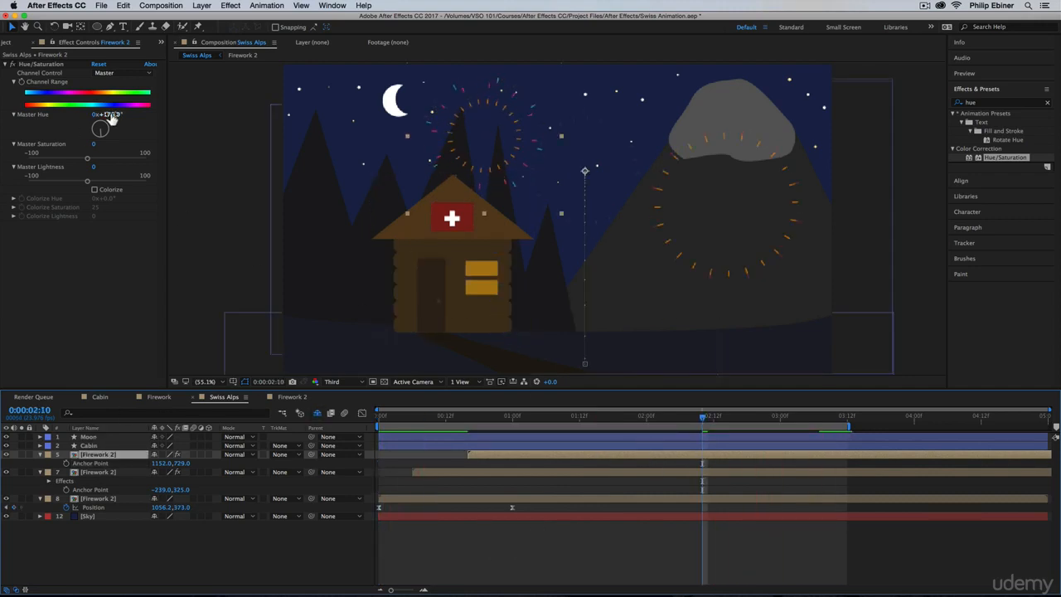
left_click_drag(112, 116, 154, 121)
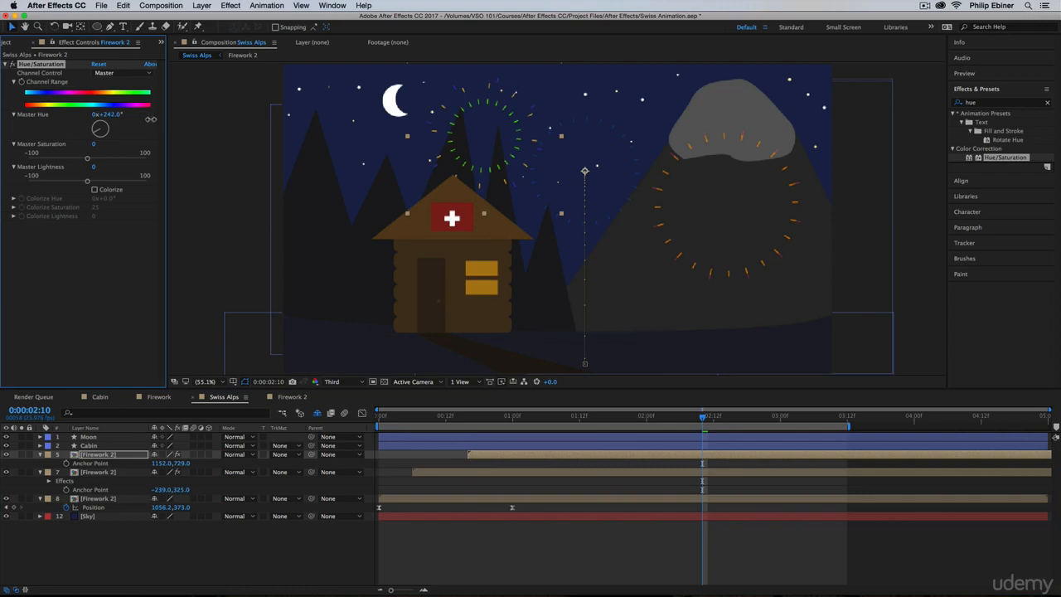
Preview the three fireworks in the Swiss Alps composition, and play the Cabin composition for comparison
key("space")
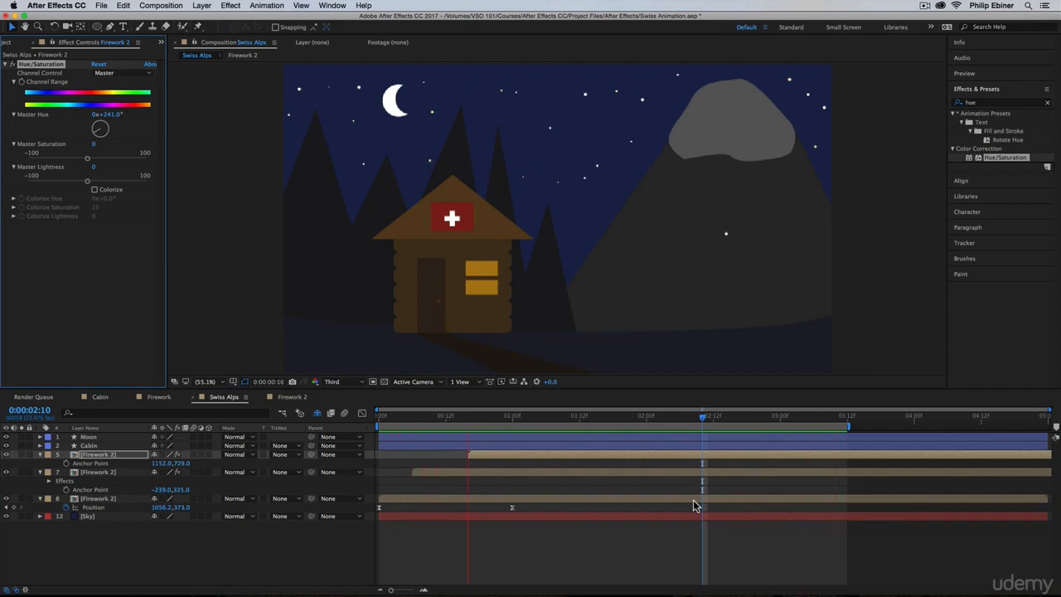
key("space")
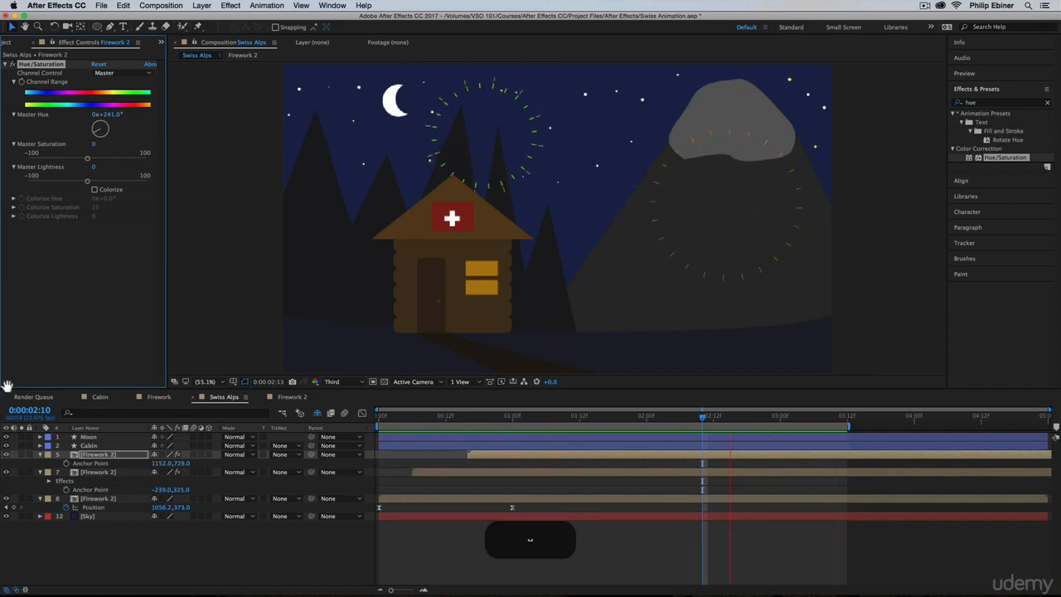
left_click(100, 397)
key("space")
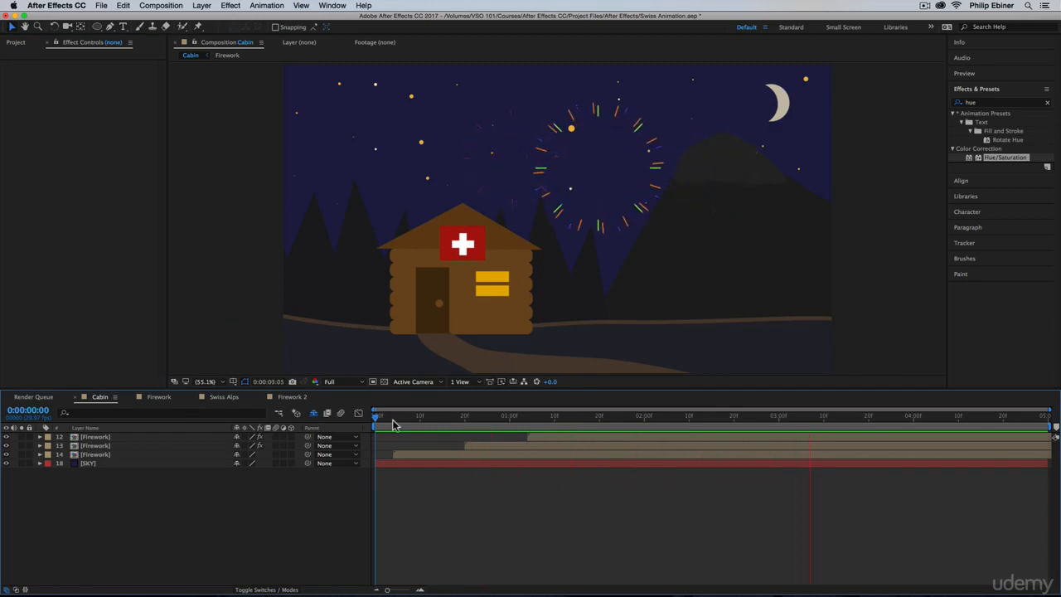
Scrub the Firework 2 composition to 0:00:01:11 to examine its burst, and preview Swiss Alps from the start with nothing selected
left_click(294, 396)
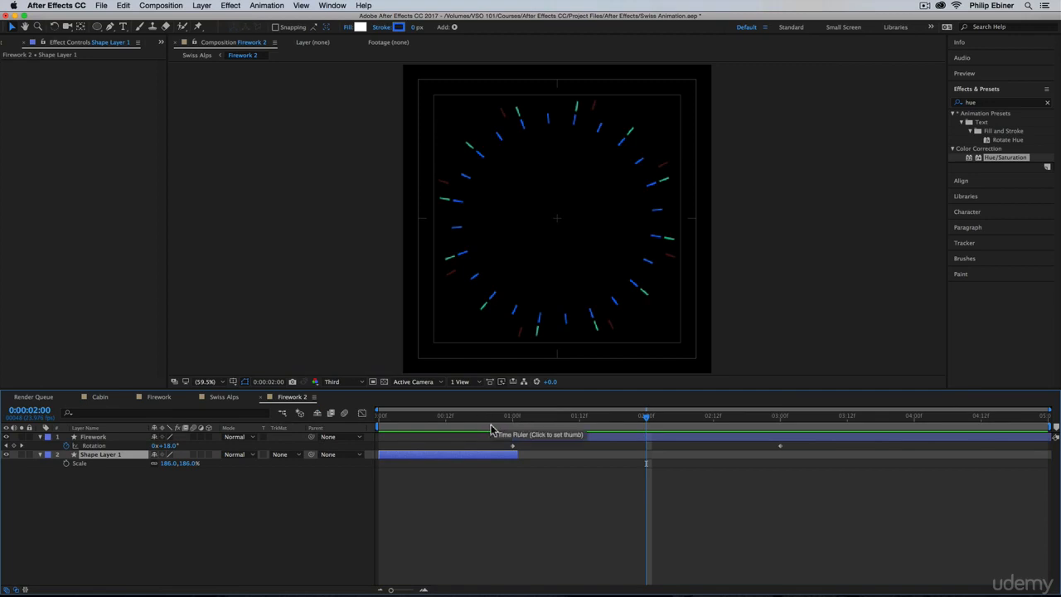
left_click_drag(515, 423, 576, 439)
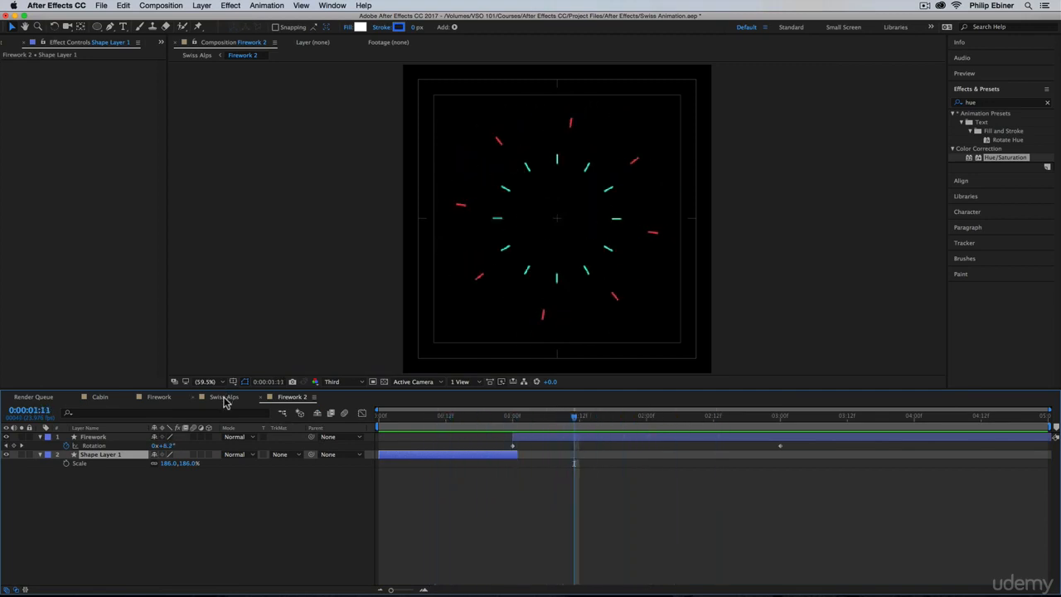
left_click(224, 397)
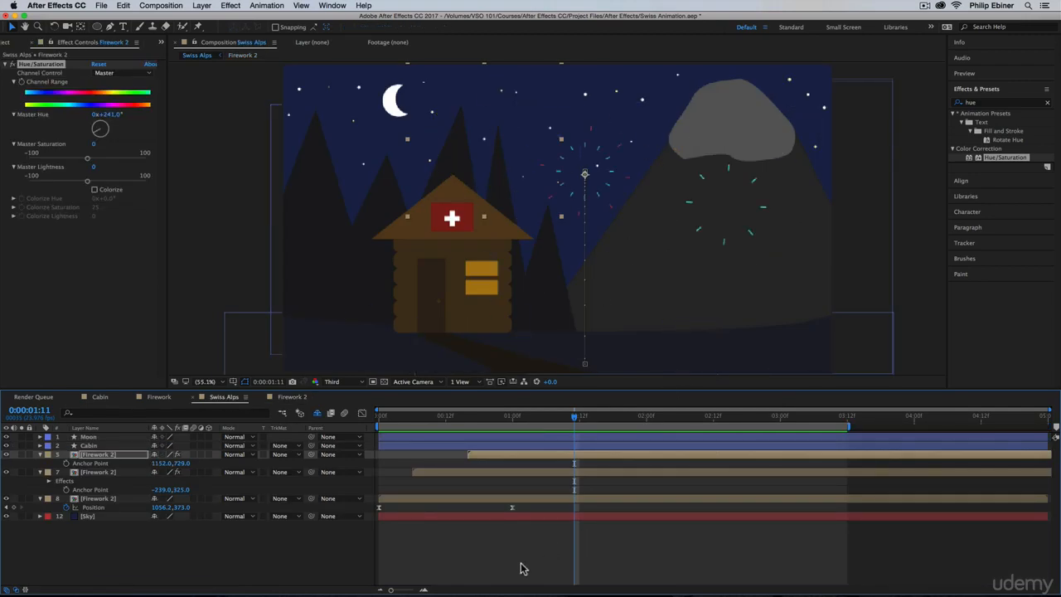
left_click(599, 440)
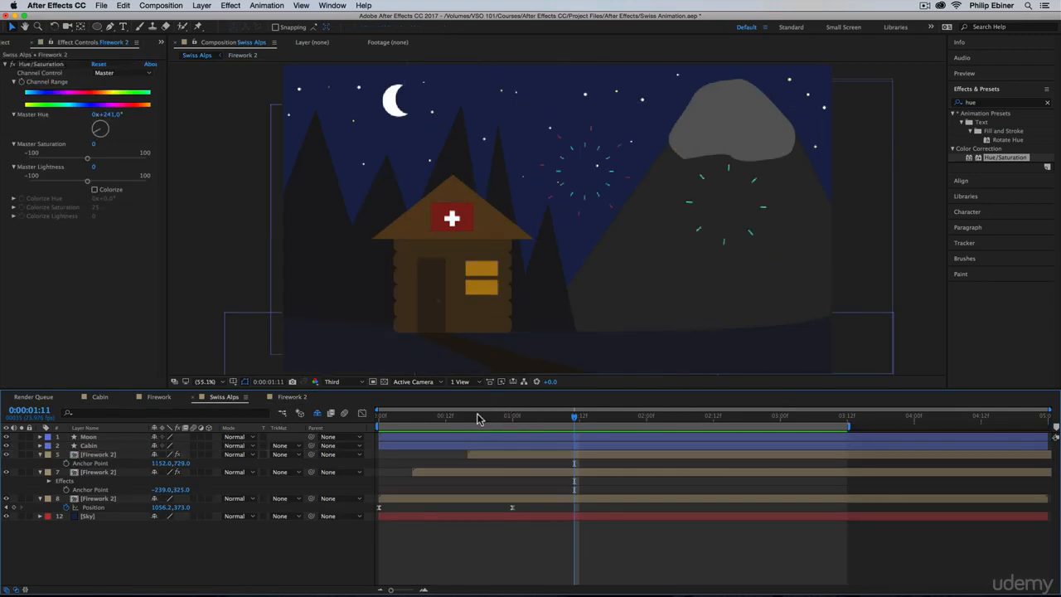
key("Home")
key("space")
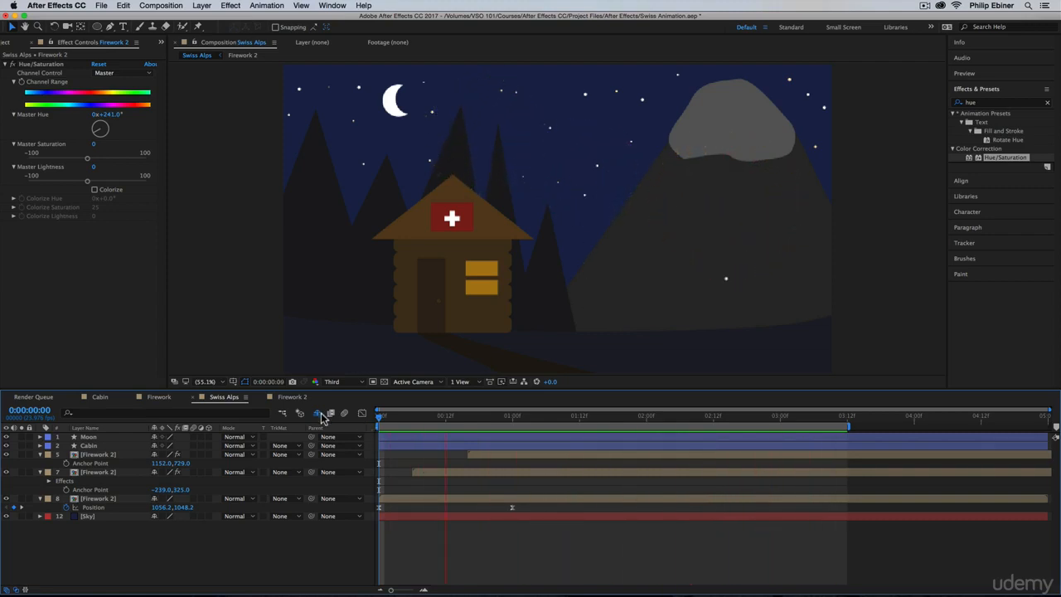
Scrub the Cabin composition to 0:00:01:15 to examine its firework bursts
left_click(99, 396)
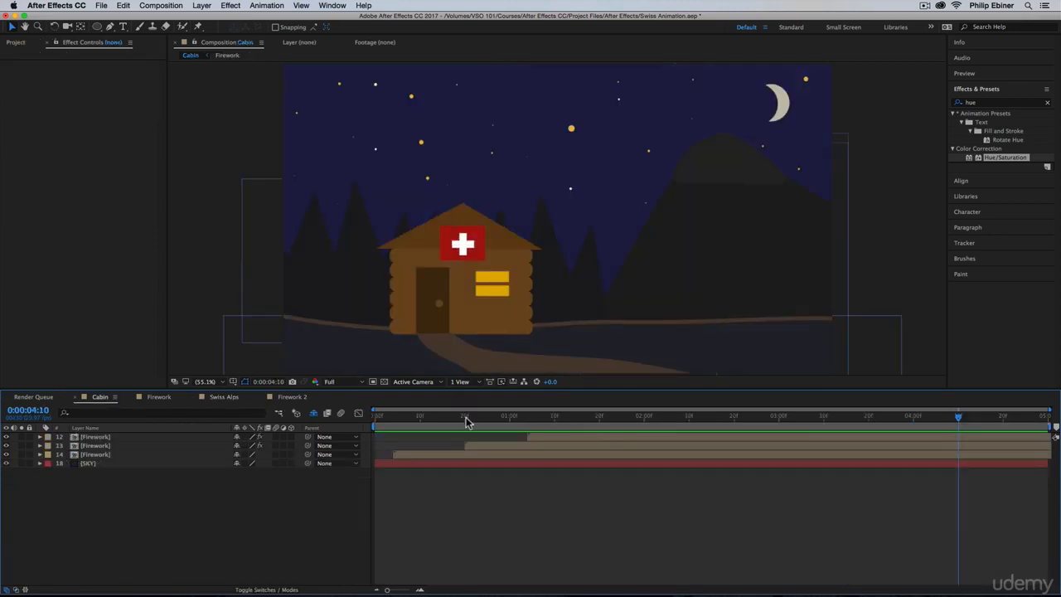
left_click_drag(473, 414, 578, 456)
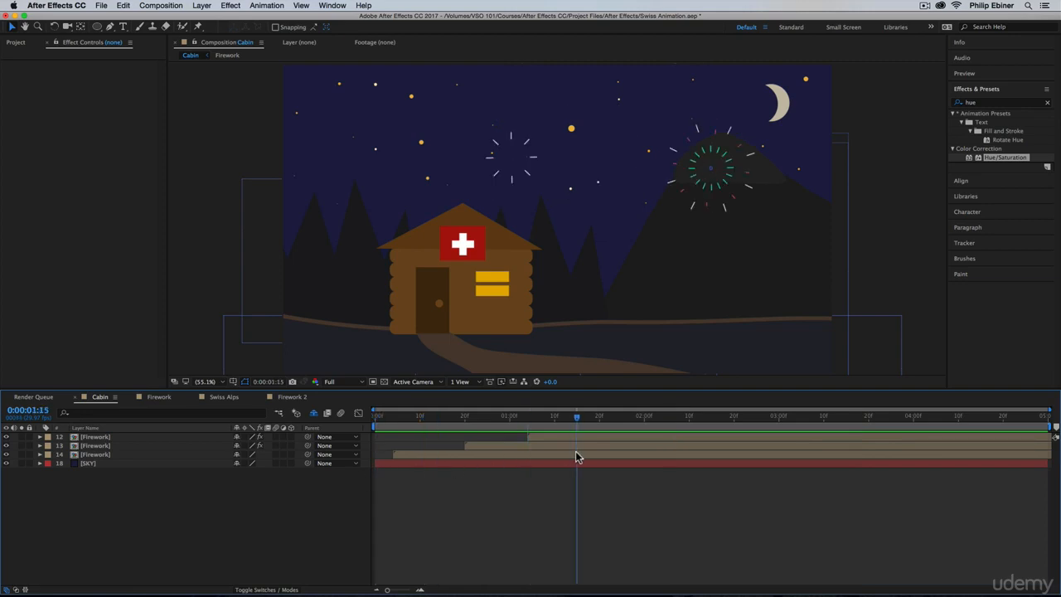